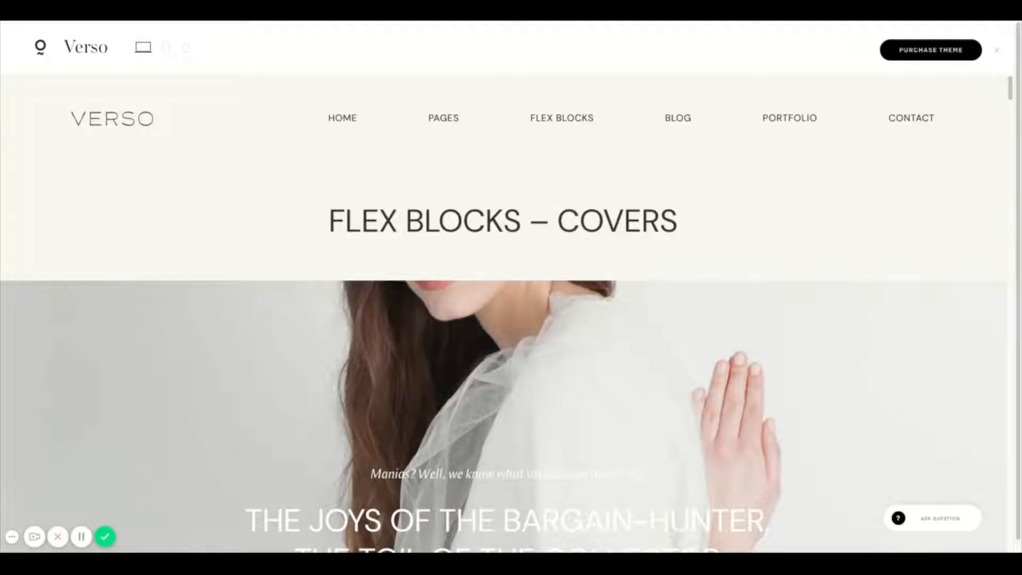
Look through the Verso theme's Flex Blocks covers demo and the opening sections of the photographer's homepage
scroll(503, 315, down, 9)
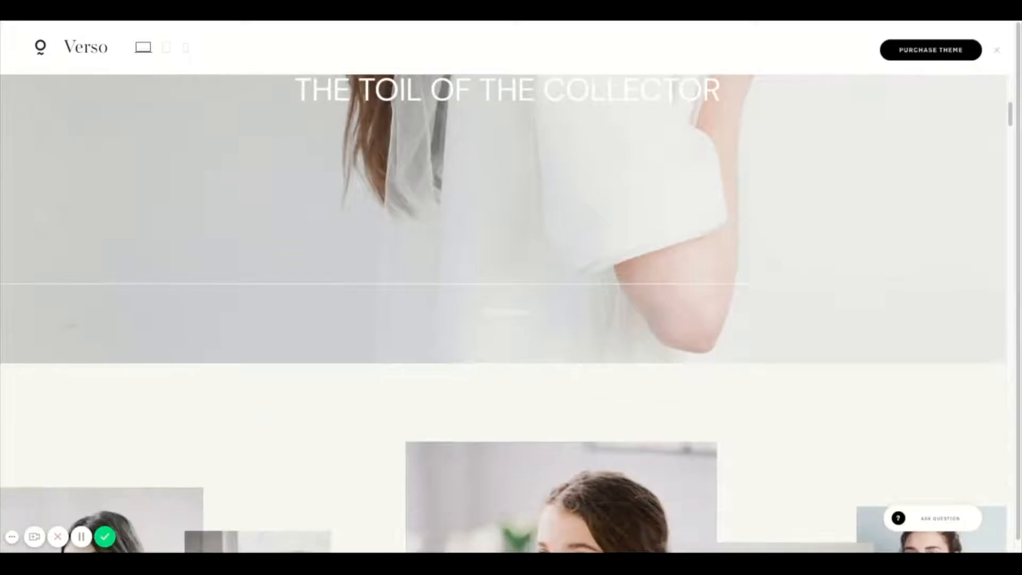
scroll(503, 314, down, 7)
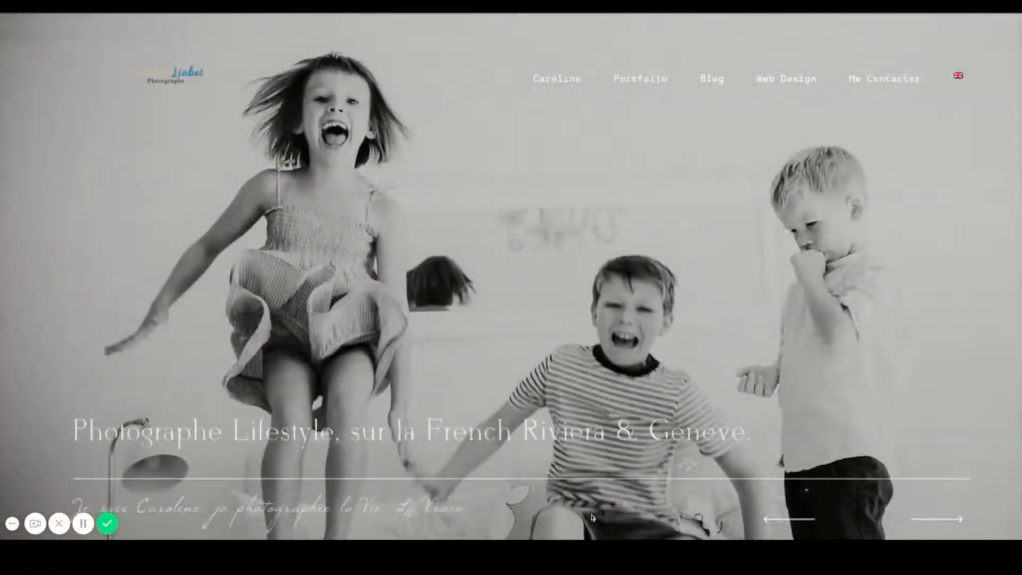
scroll(596, 508, down, 3)
scroll(600, 504, down, 5)
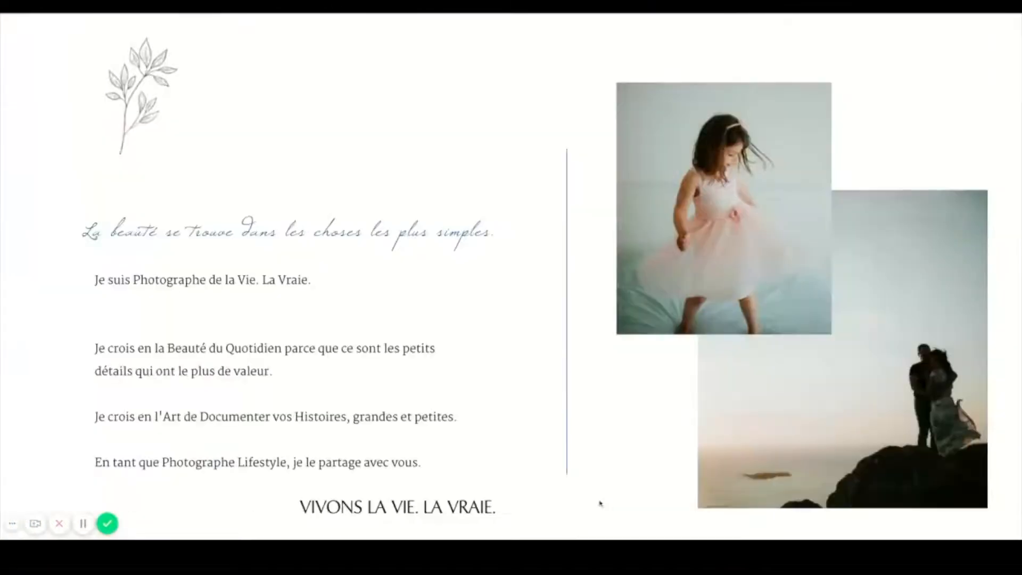
scroll(600, 501, up, 15)
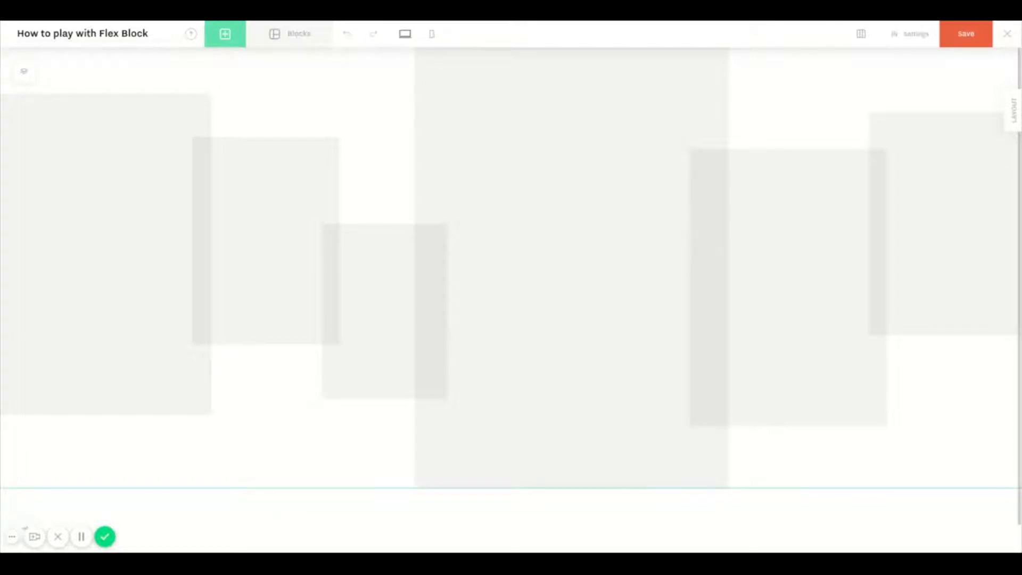
Fill the large central image placeholder with the black-and-white wedding portrait of the smiling couple from the media library
click(198, 214)
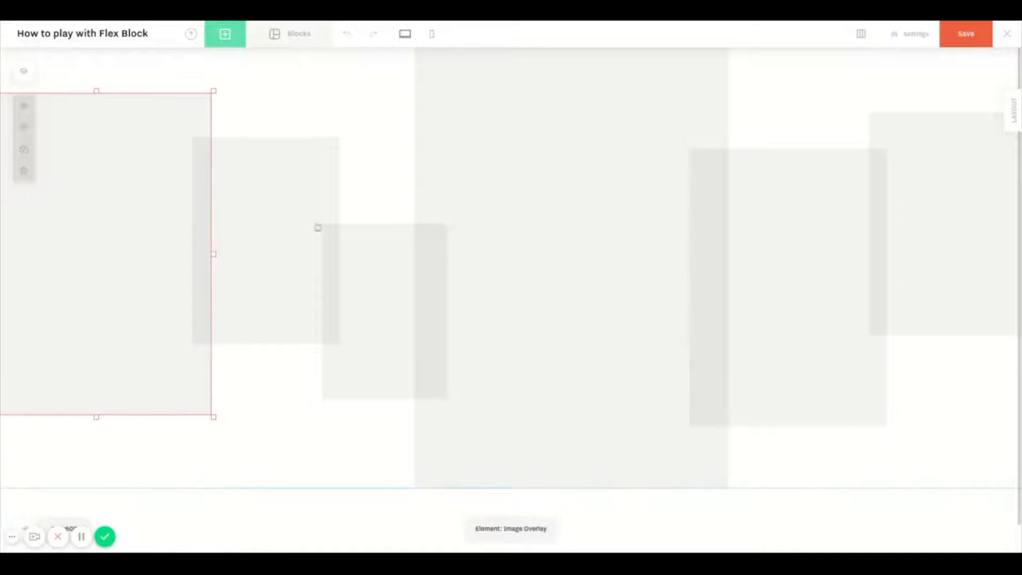
click(554, 243)
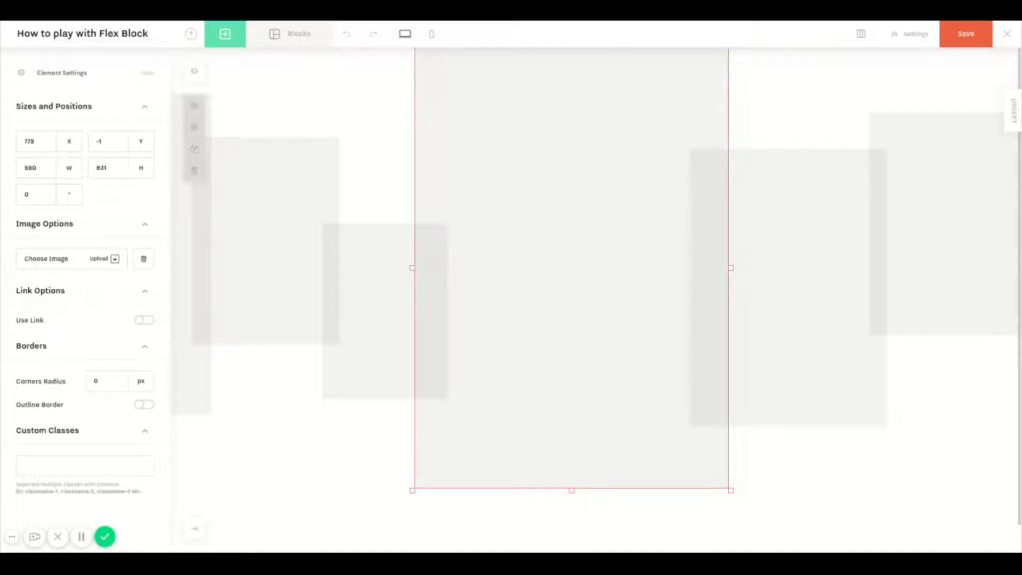
click(68, 261)
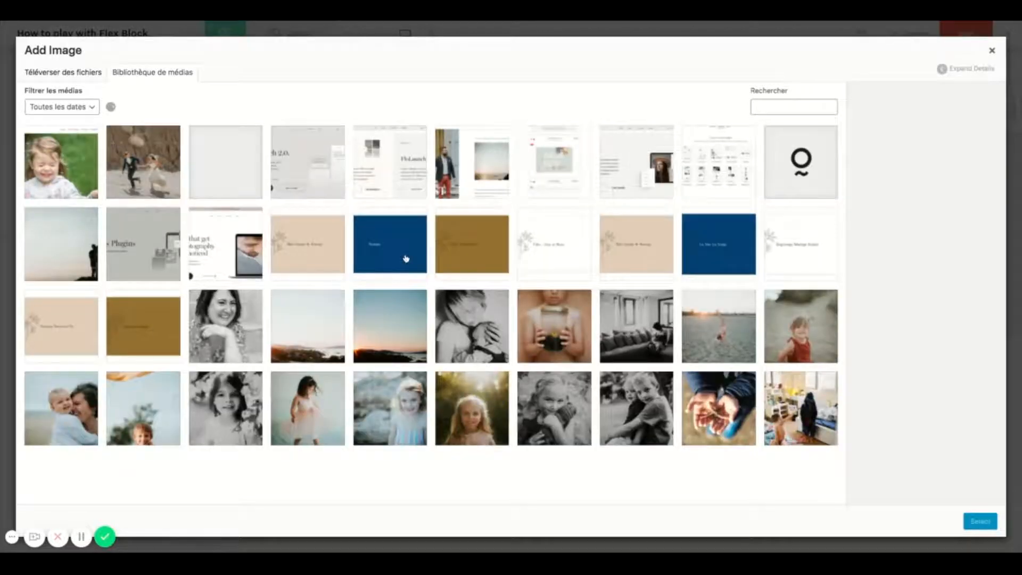
scroll(397, 277, down, 5)
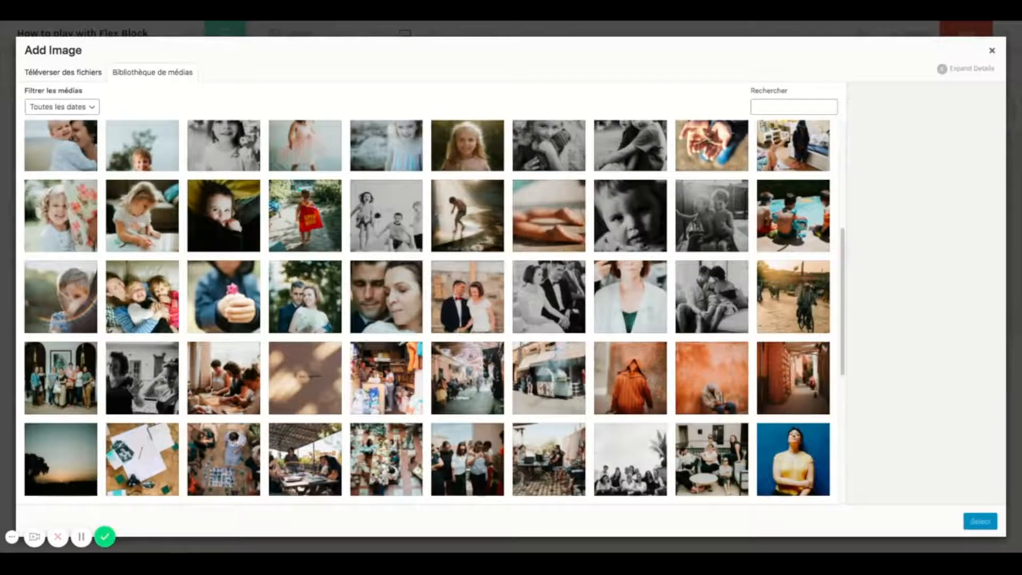
scroll(318, 429, down, 5)
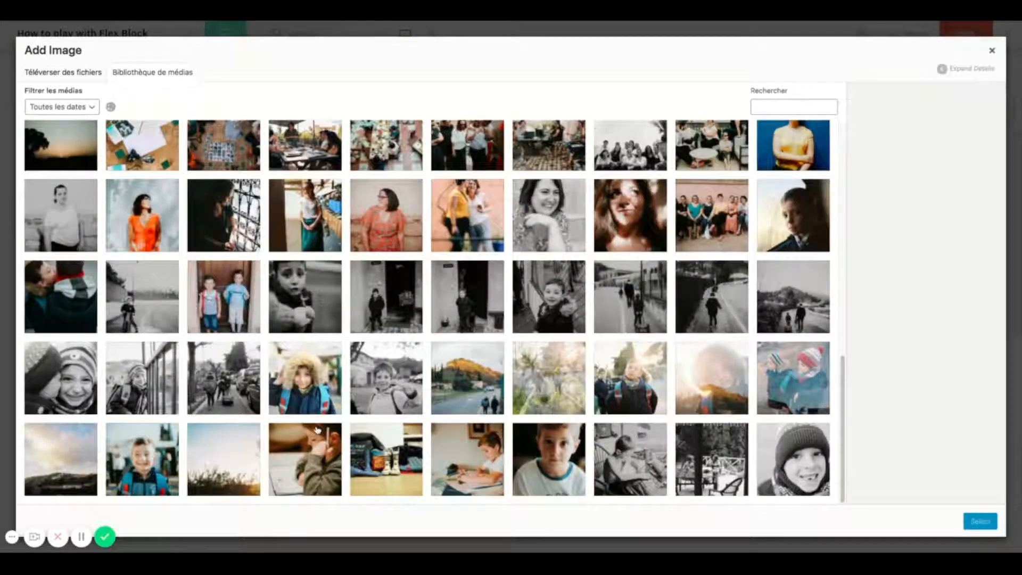
scroll(329, 433, down, 5)
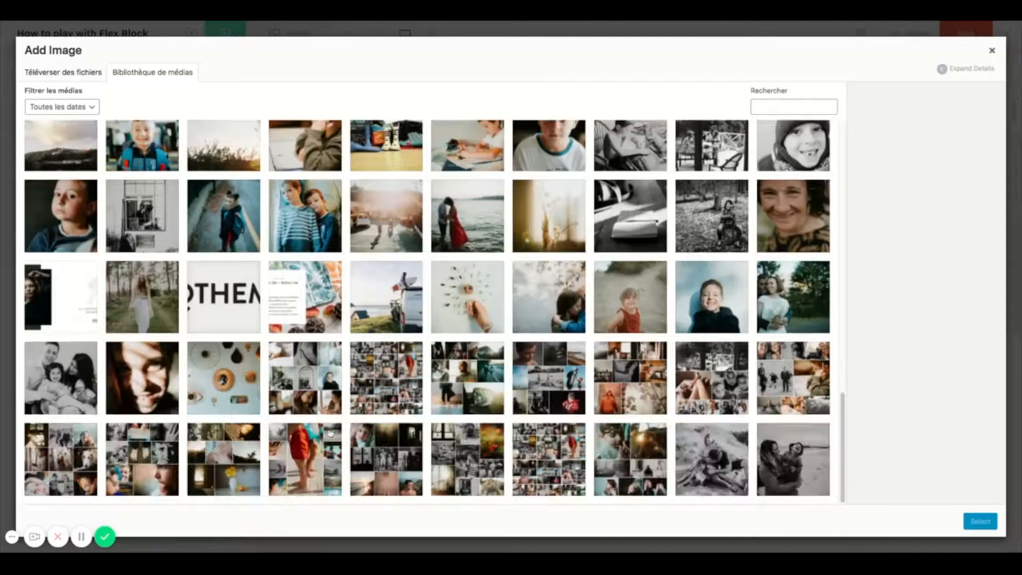
scroll(434, 304, down, 1)
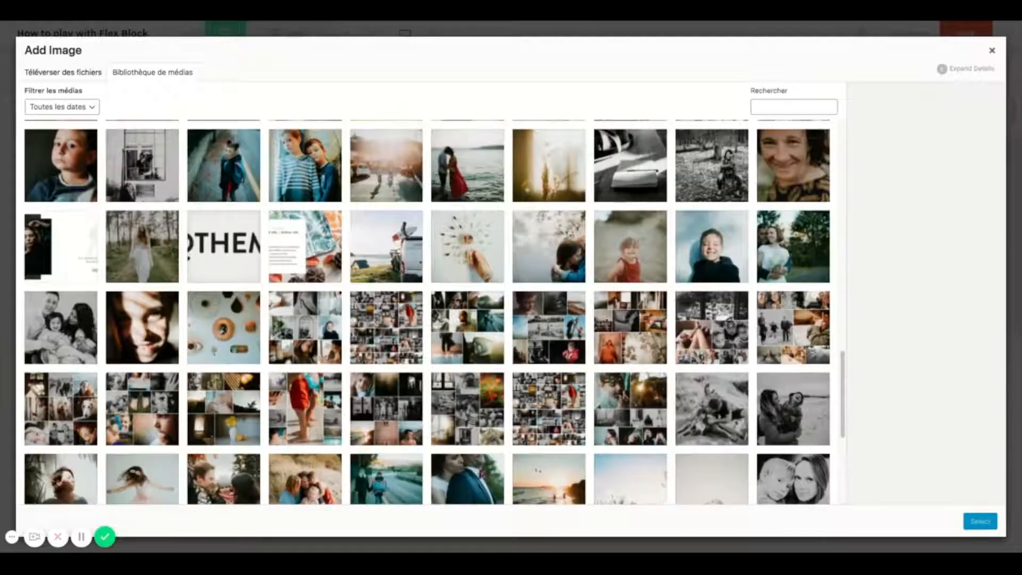
scroll(215, 395, down, 5)
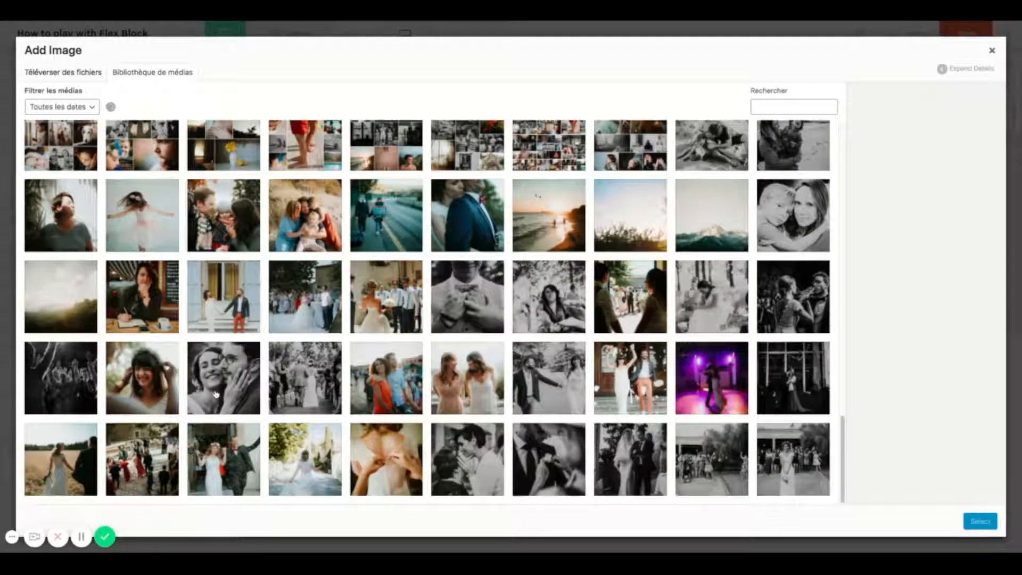
click(215, 395)
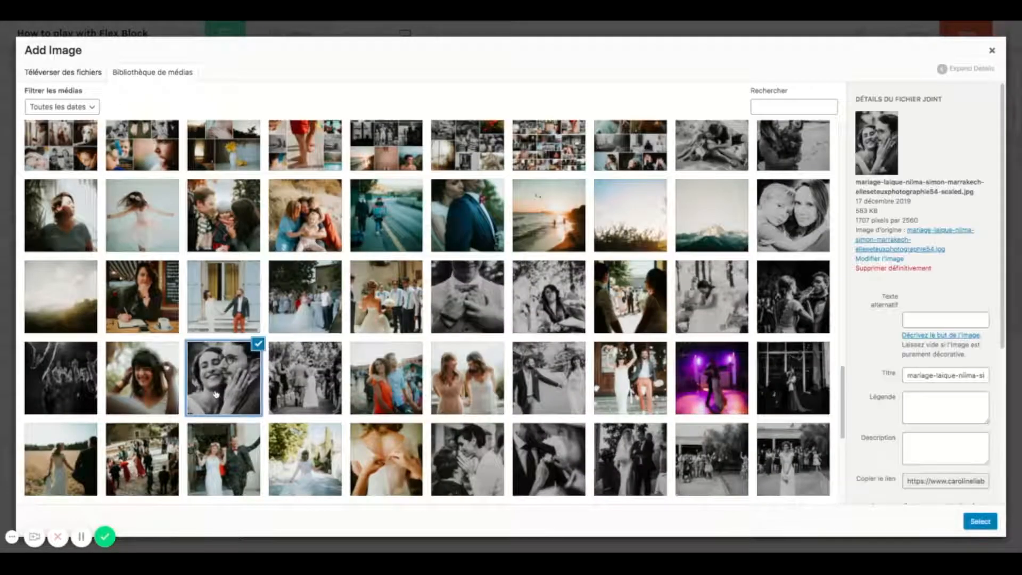
click(986, 522)
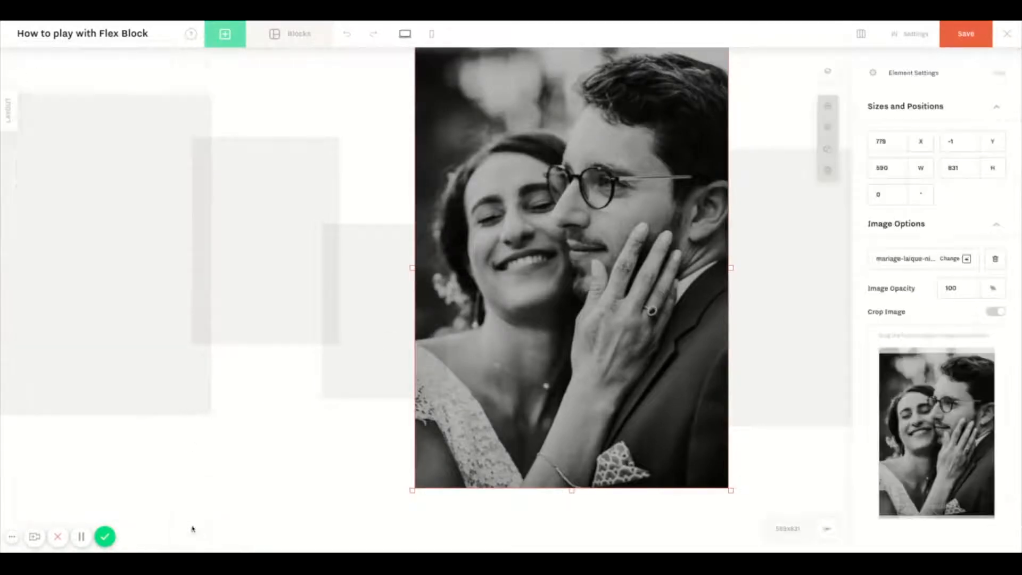
Fill the large leftmost image placeholder with the media library photo of a child holding a glass jar
click(151, 368)
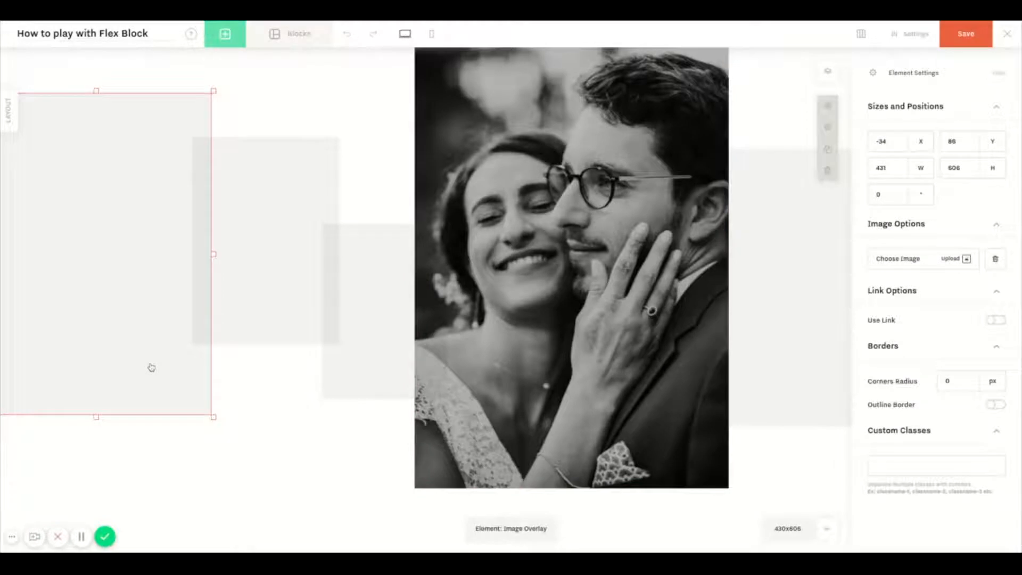
click(953, 263)
click(530, 352)
click(979, 524)
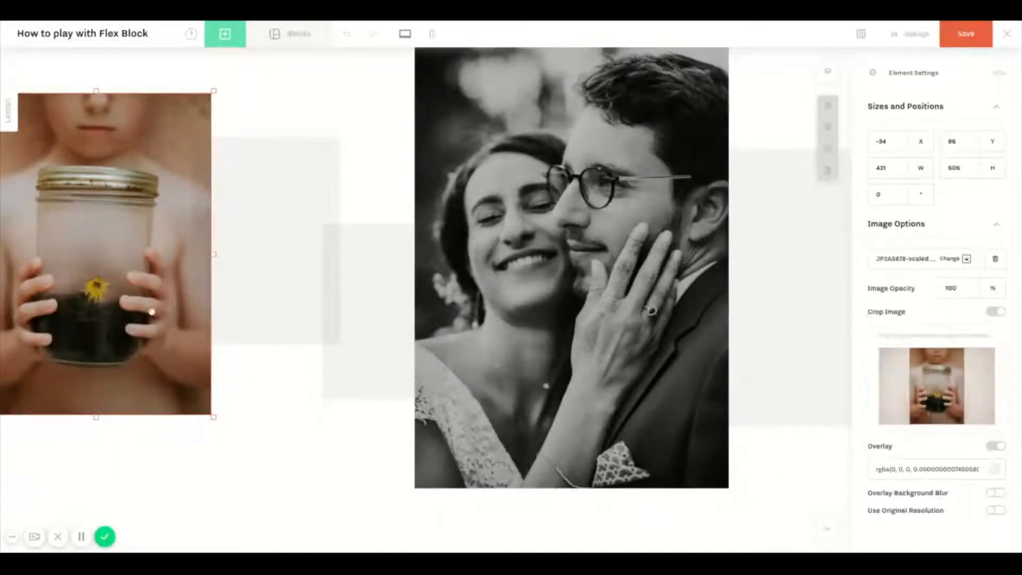
Fill the placeholder overlapping the jar photo with JP3A9393.jpg, the woman in stripes carrying a child, and adjust its crop focus
click(284, 257)
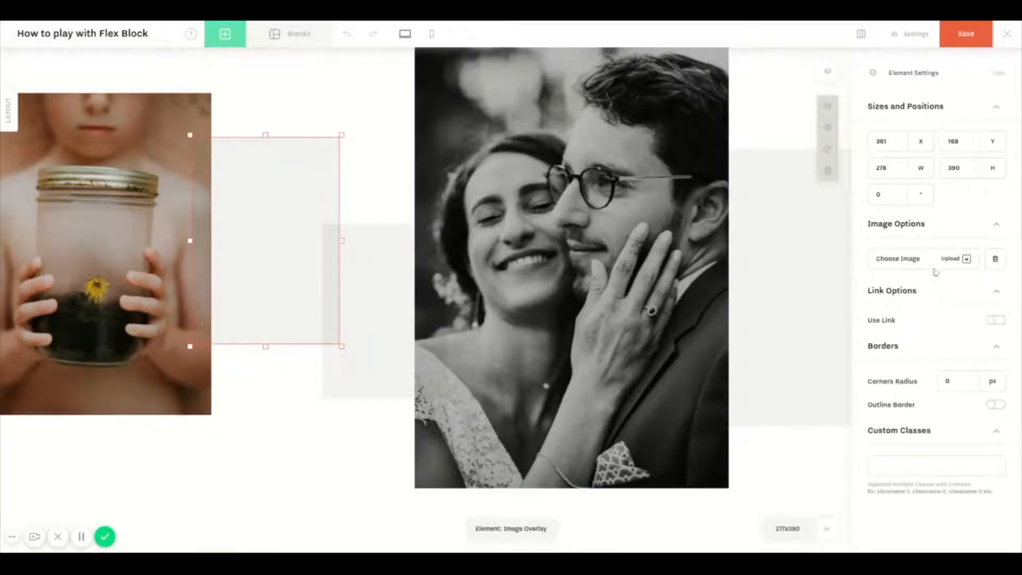
click(932, 267)
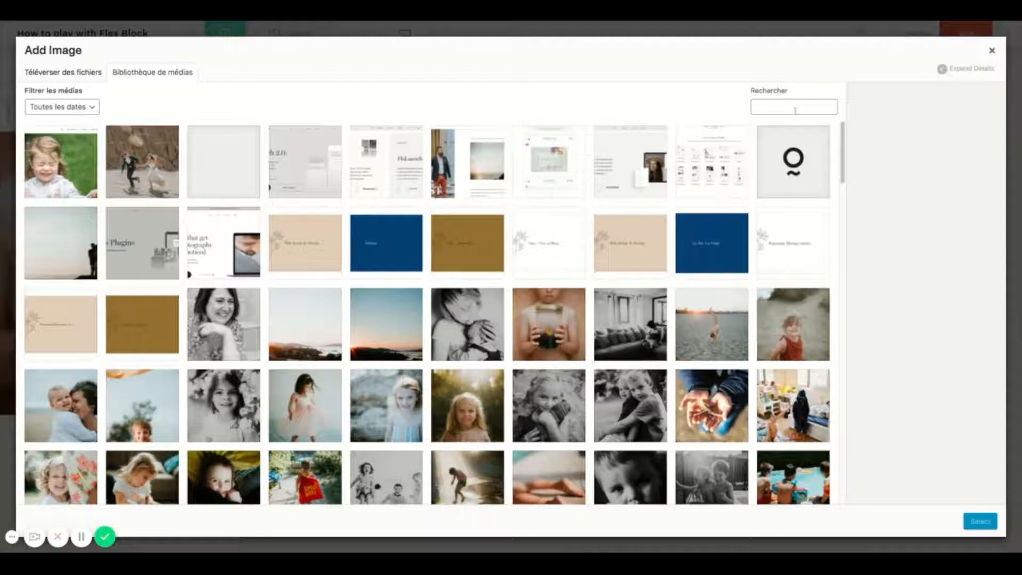
scroll(592, 333, down, 6)
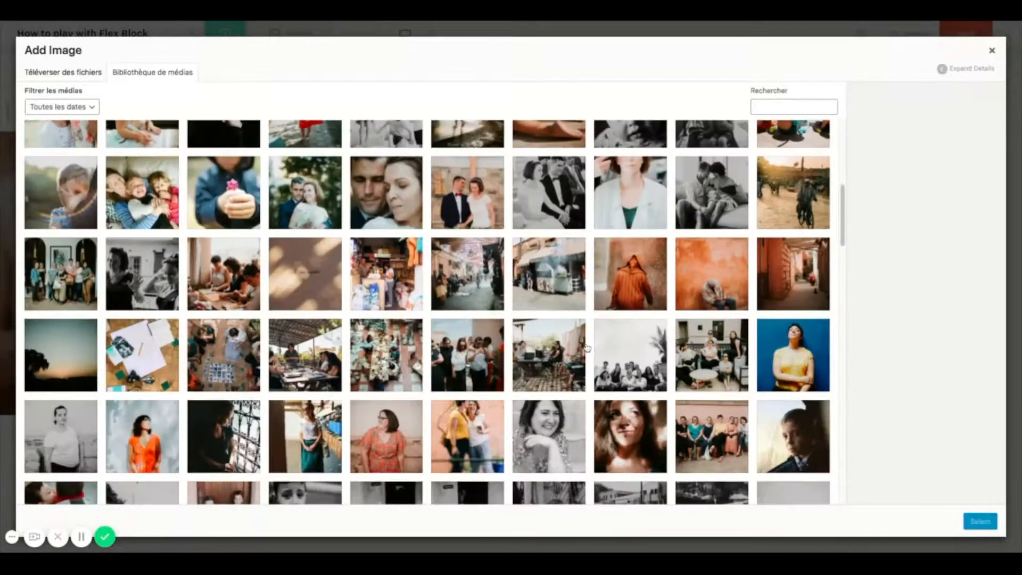
scroll(587, 347, down, 15)
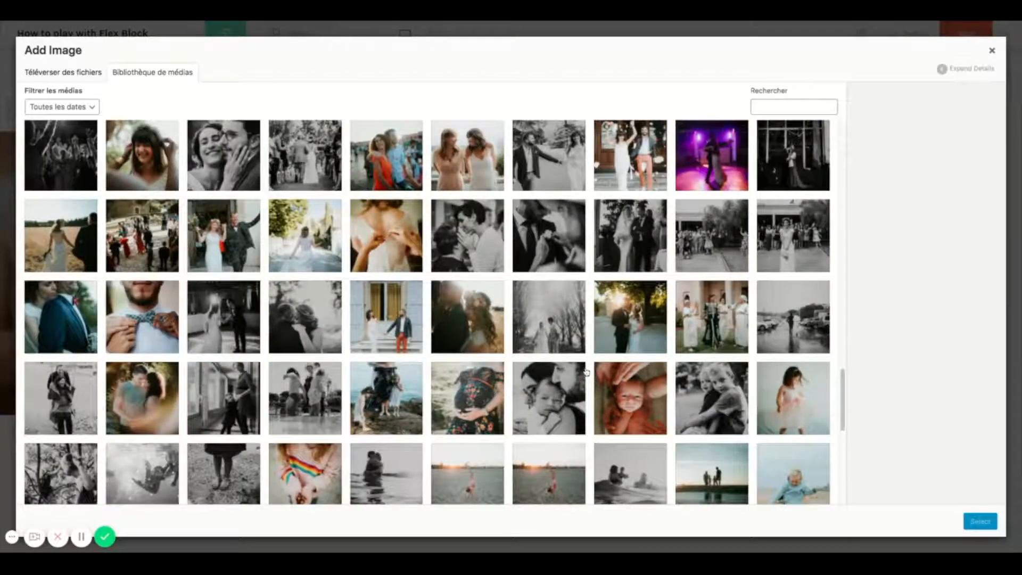
scroll(586, 373, down, 10)
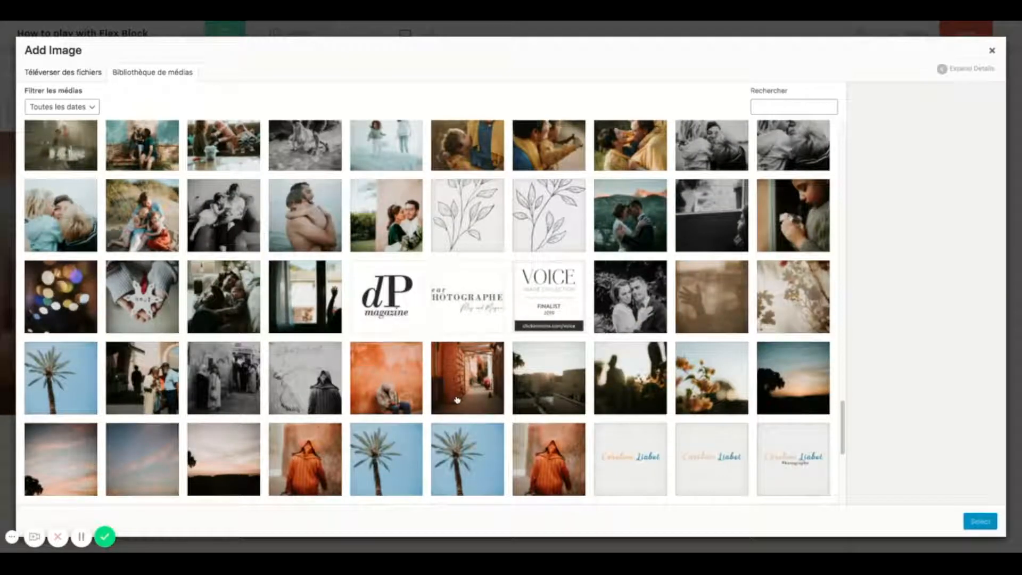
scroll(456, 400, down, 3)
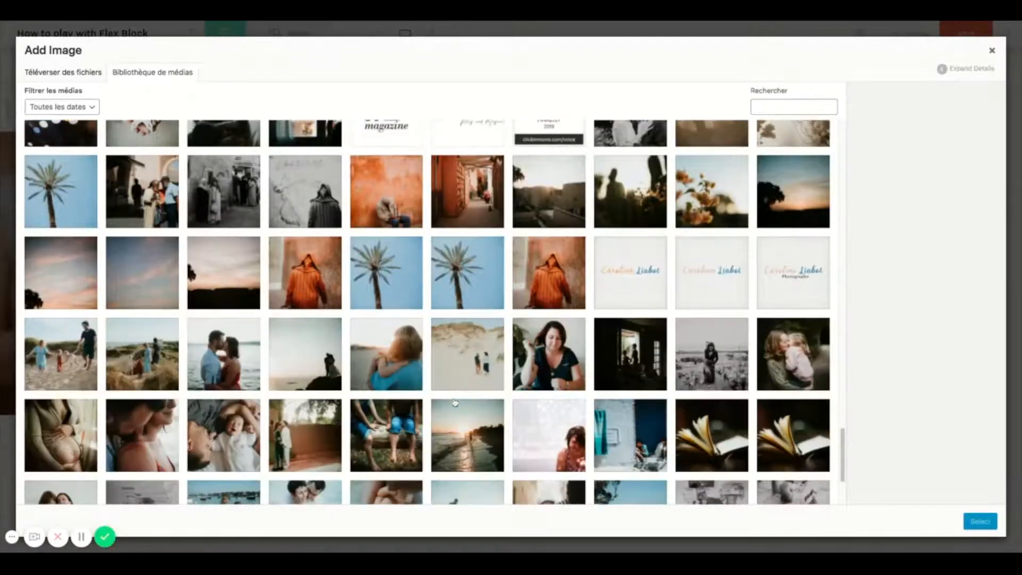
scroll(571, 482, down, 1)
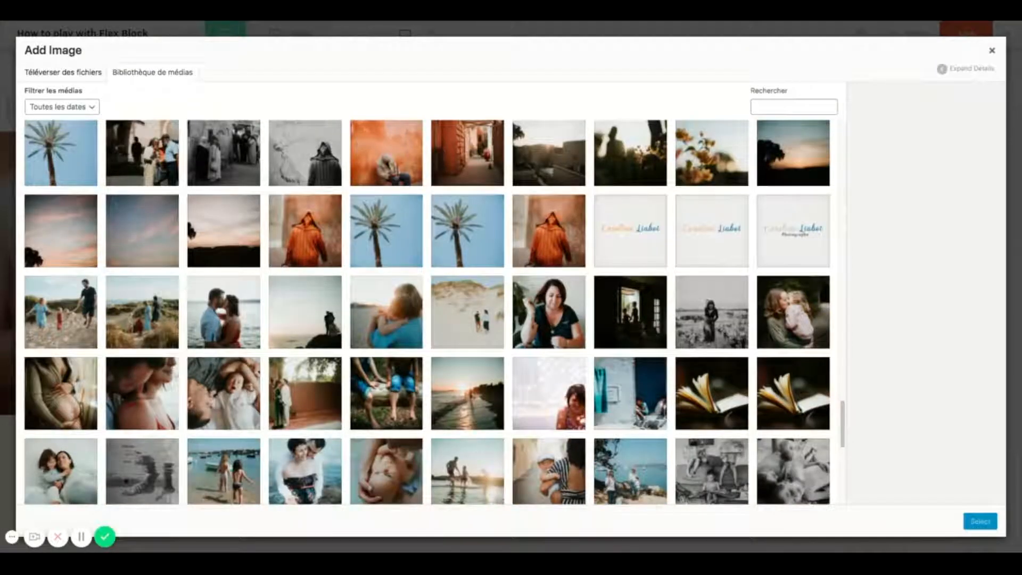
click(571, 482)
click(979, 521)
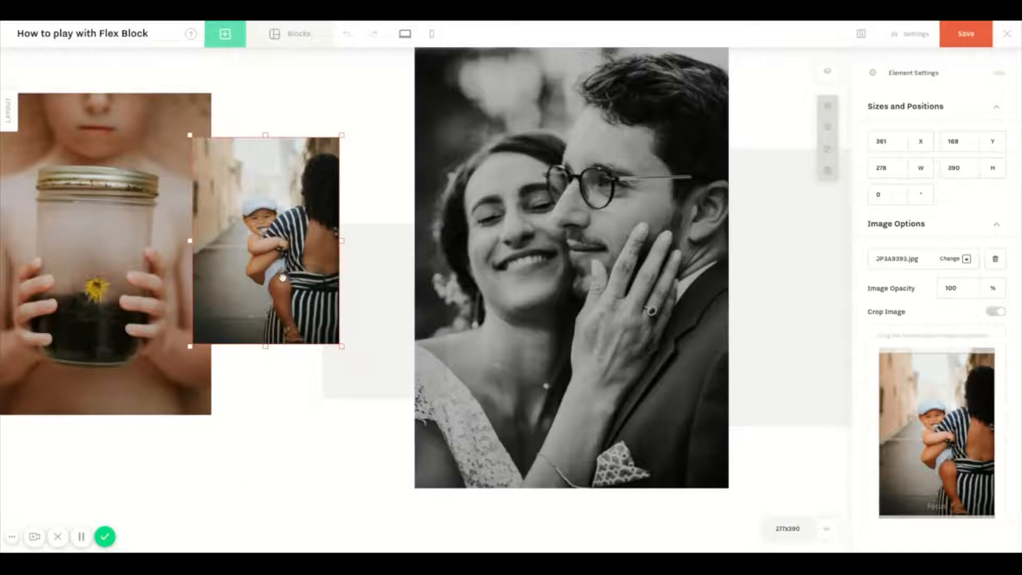
click(988, 404)
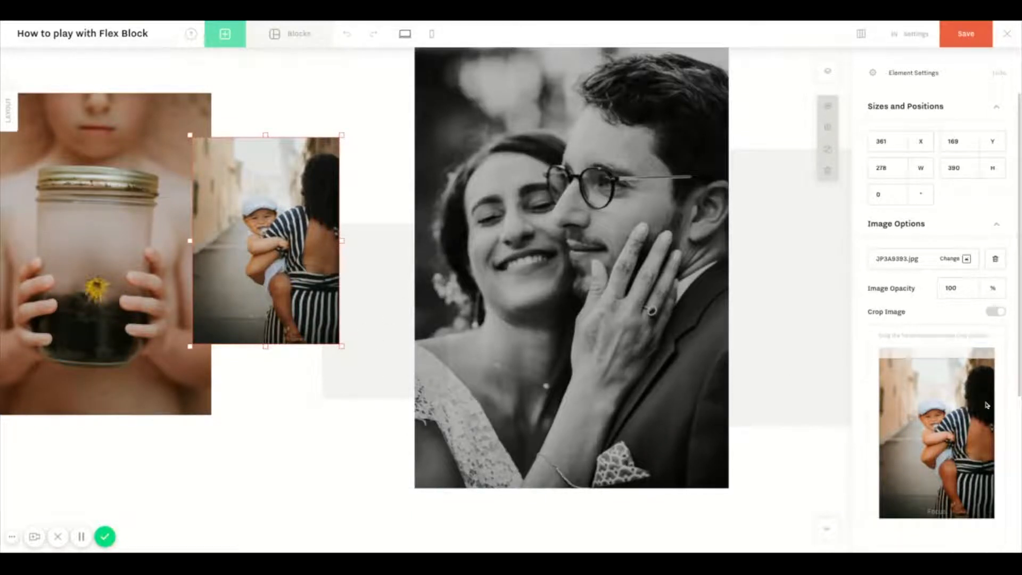
Fill the small placeholder beside the central portrait with the seaside couple in the red dress photo, and shift its crop to frame both people
click(396, 299)
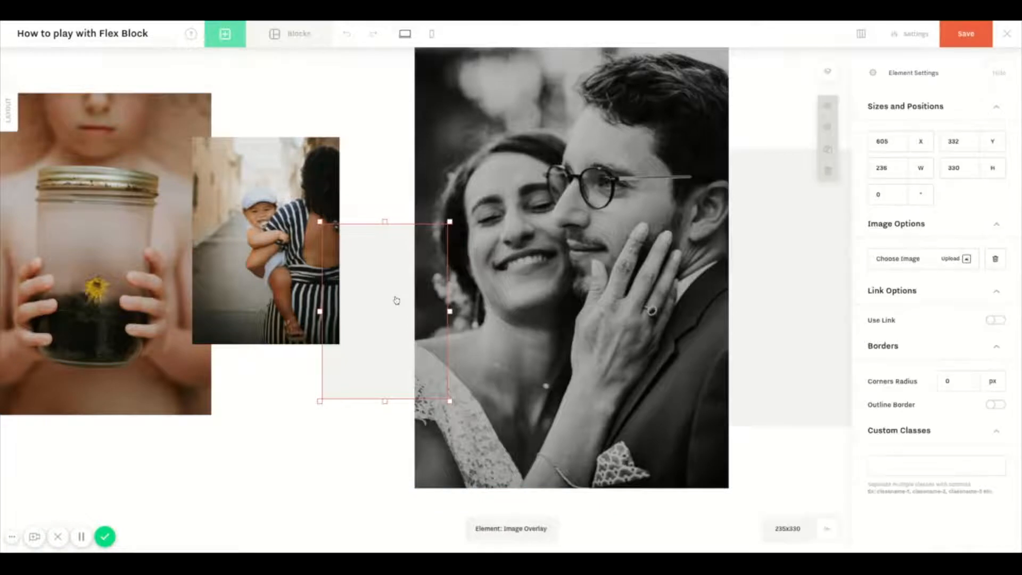
click(943, 261)
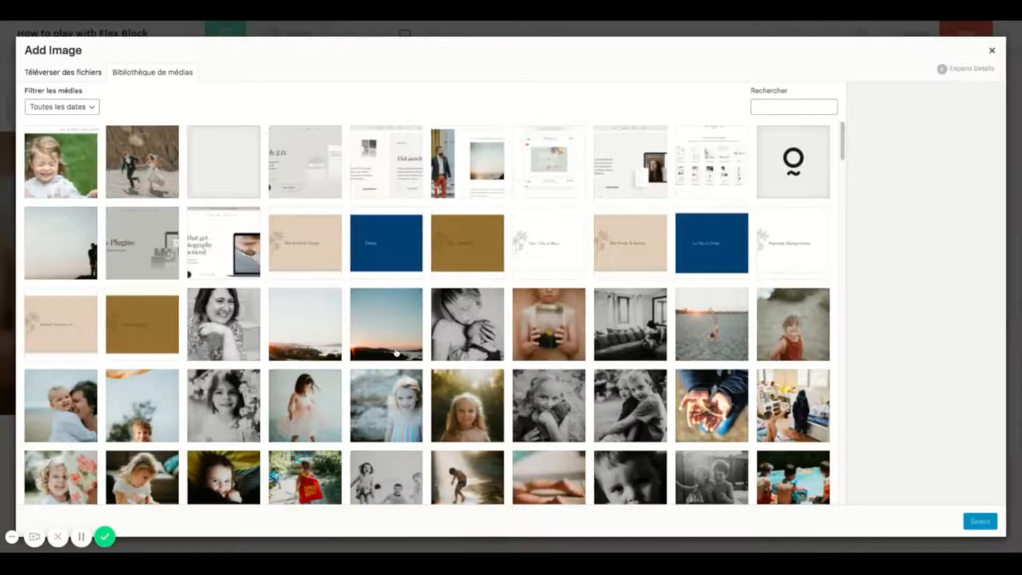
scroll(396, 352, down, 10)
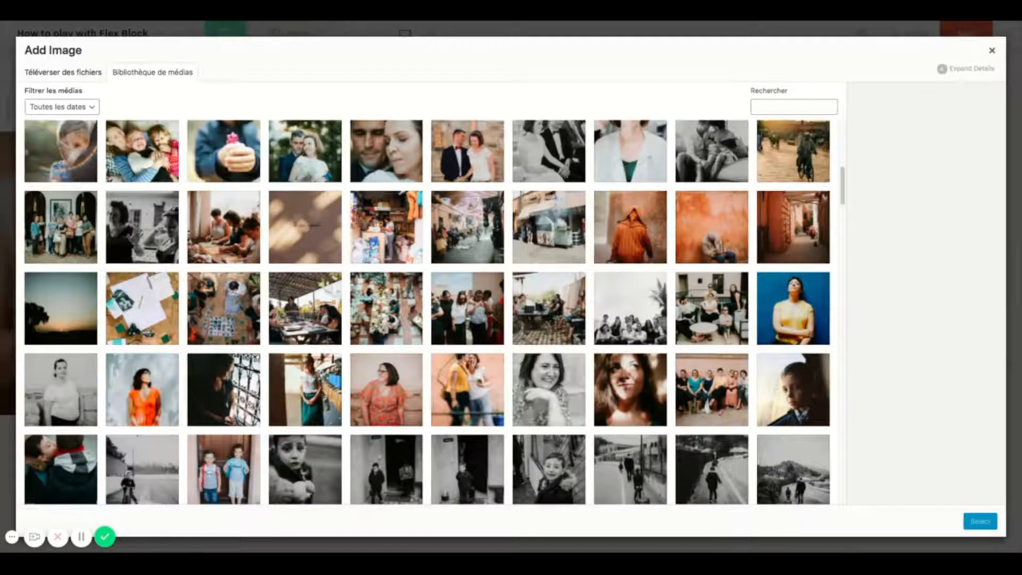
scroll(433, 312, down, 2)
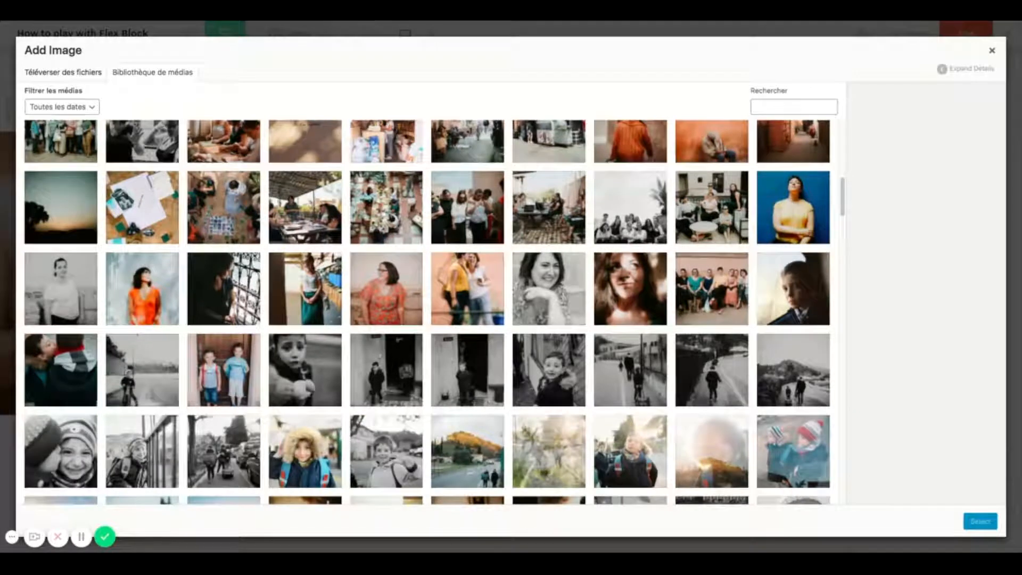
scroll(428, 312, down, 5)
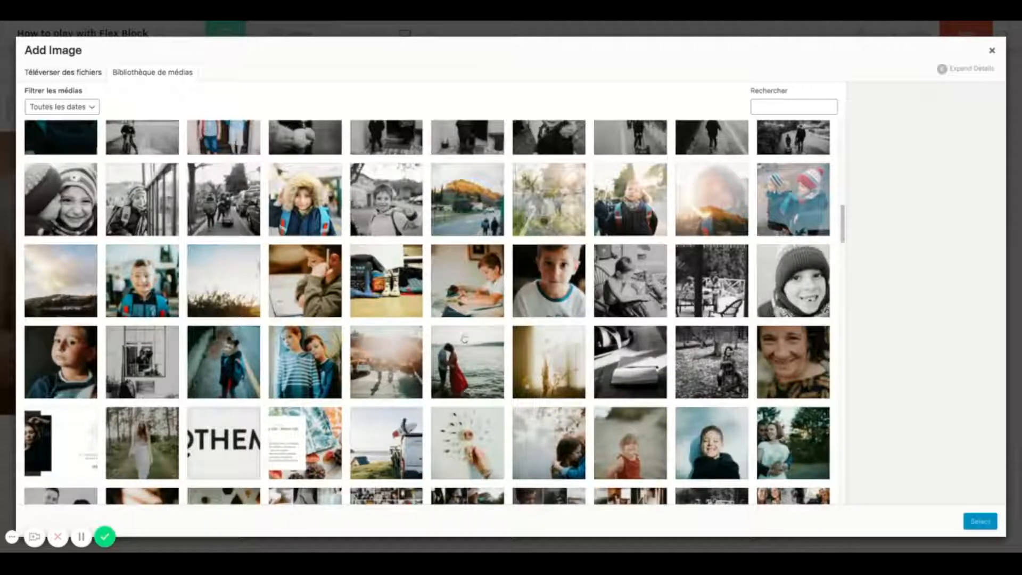
click(467, 351)
click(980, 521)
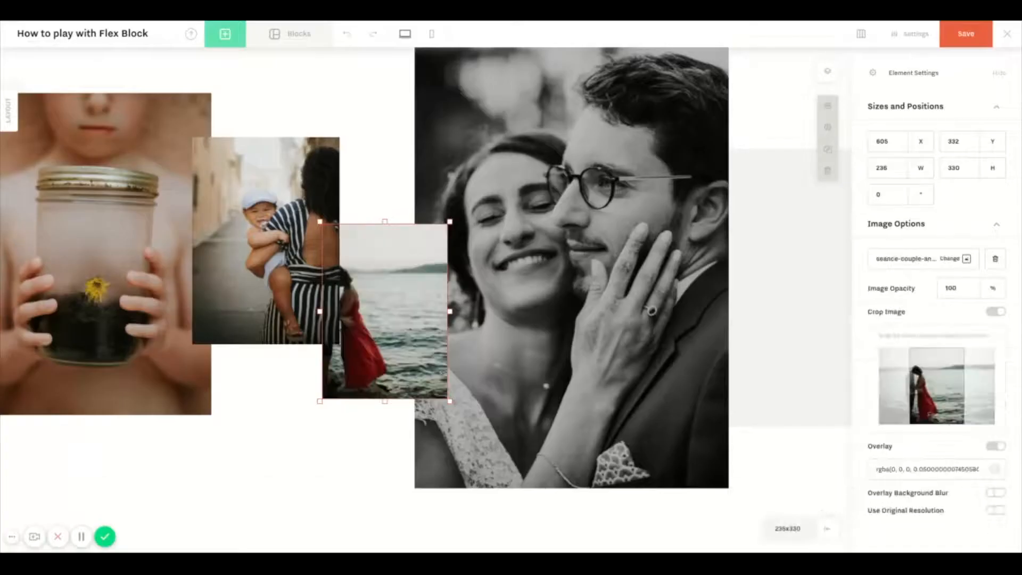
drag(965, 384, 950, 385)
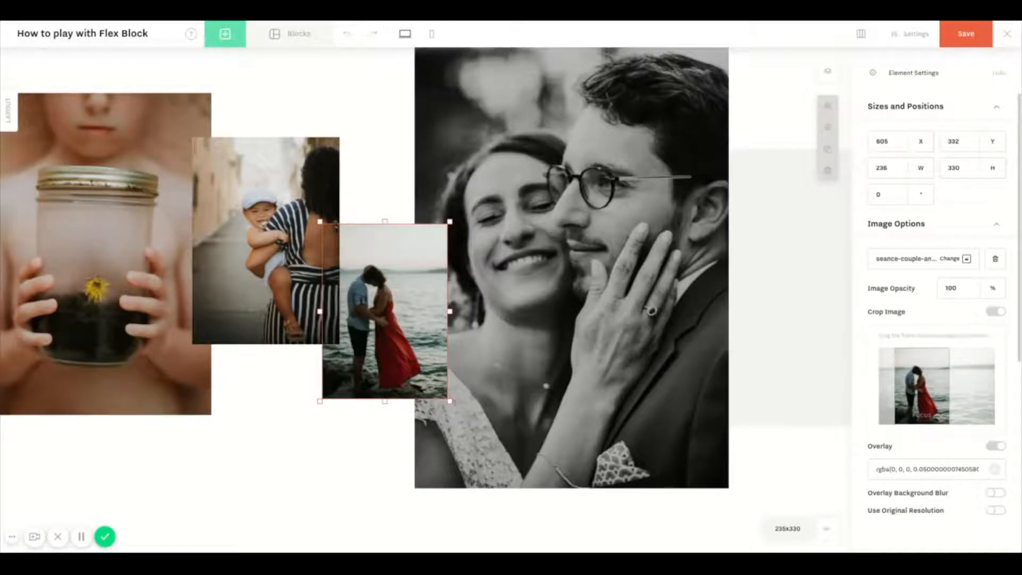
mouse_move(939, 403)
mouse_down()
mouse_move(915, 386)
mouse_move(929, 385)
mouse_up()
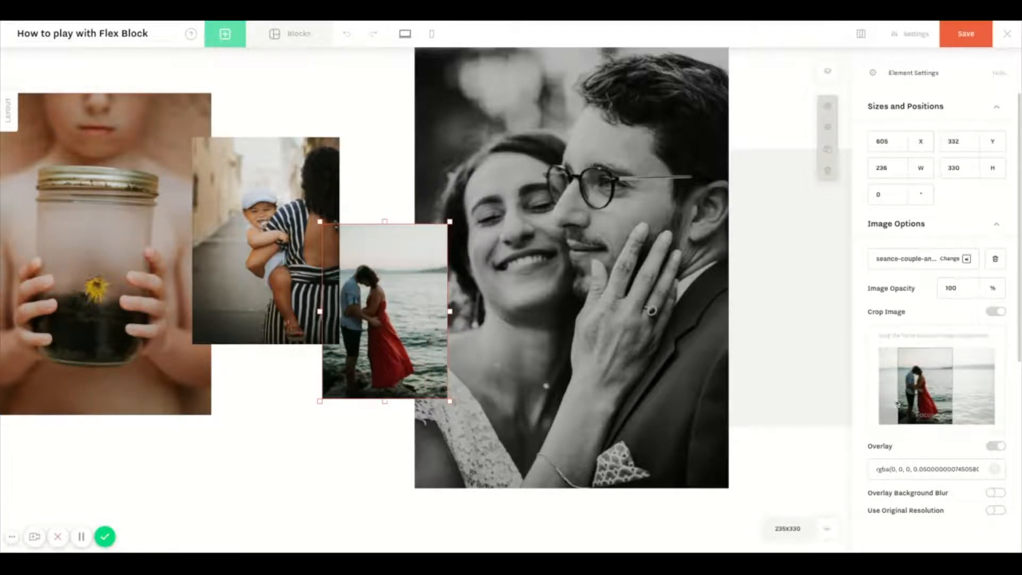
Fill the placeholder overlapping the central portrait's far edge with the family beach photo of two parents hugging two children
click(827, 384)
click(827, 384)
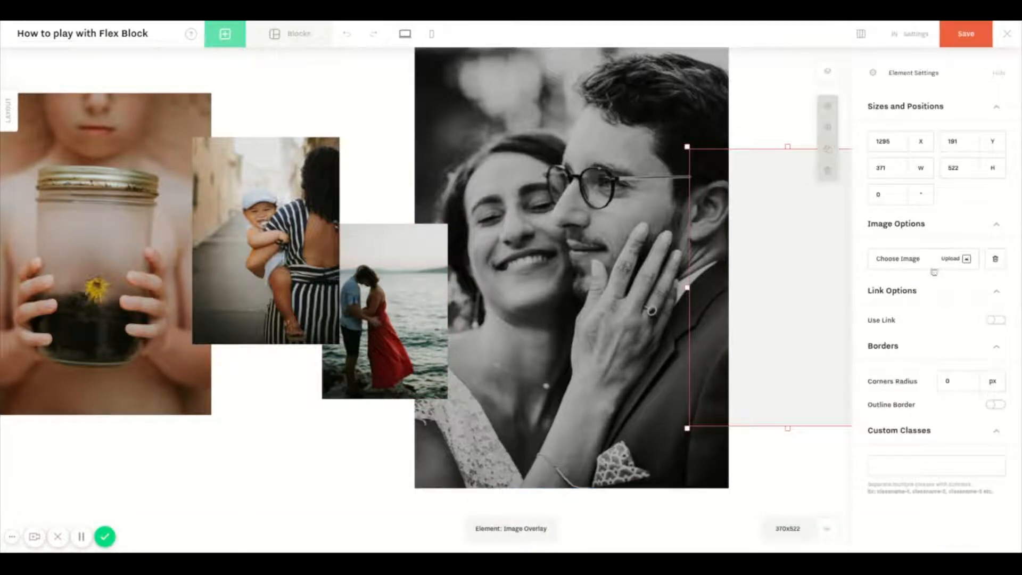
click(935, 270)
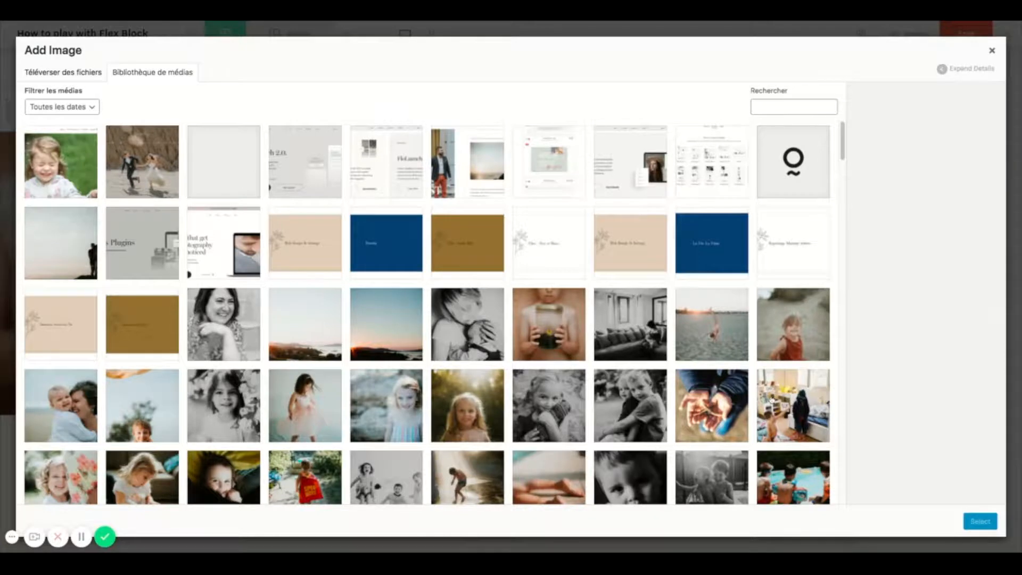
scroll(351, 424, down, 10)
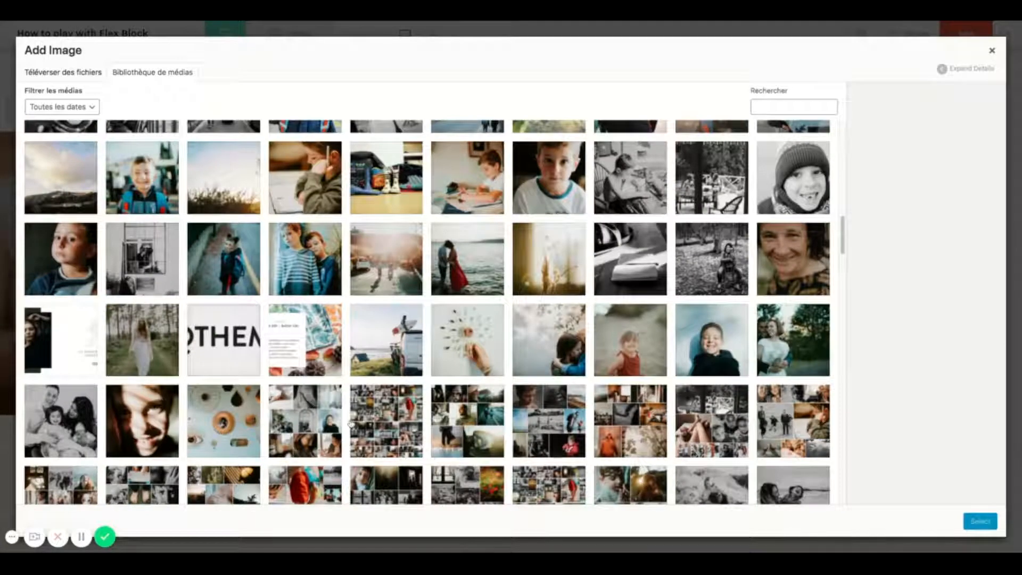
scroll(643, 405, down, 6)
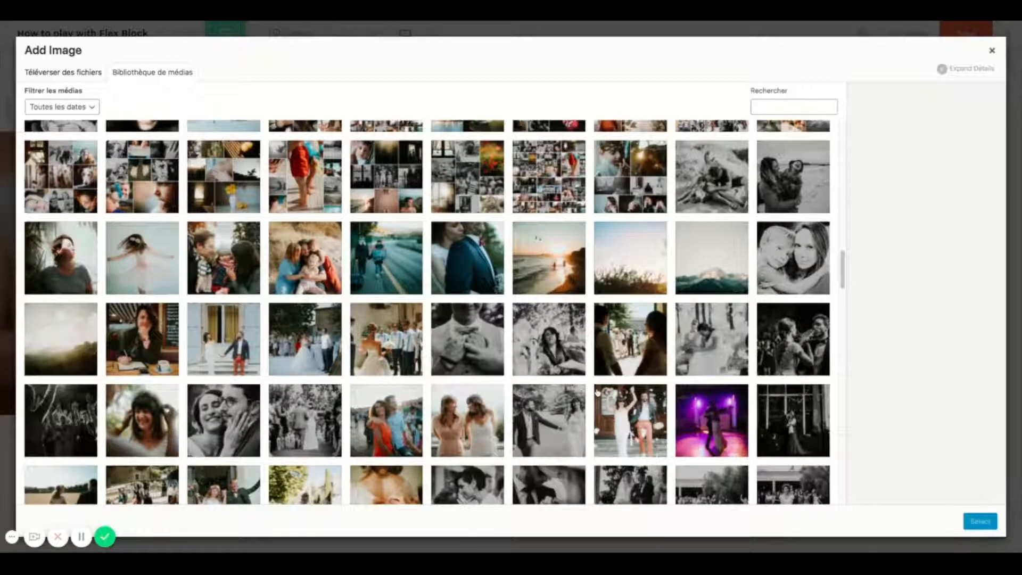
scroll(597, 393, down, 5)
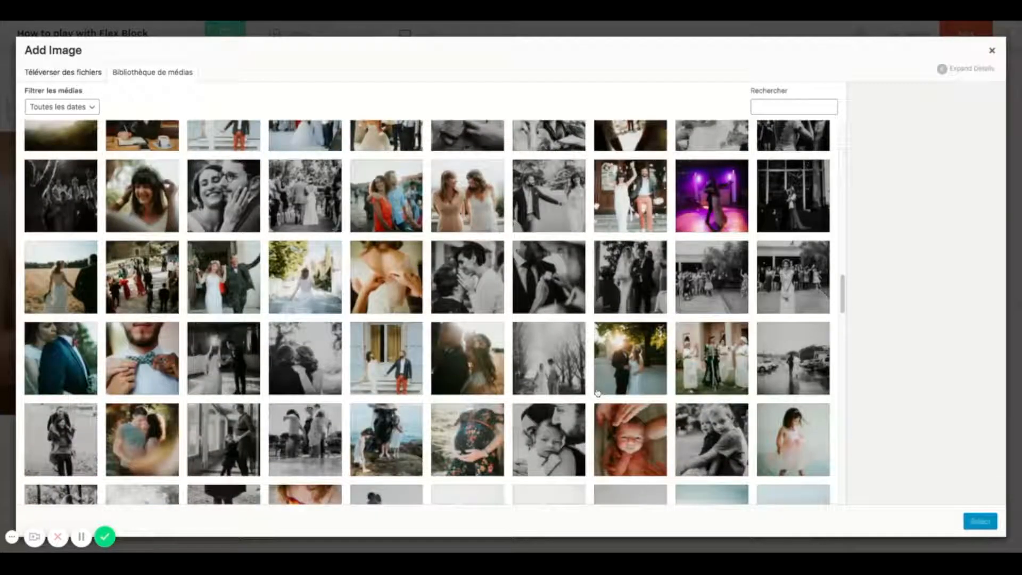
scroll(428, 312, down, 5)
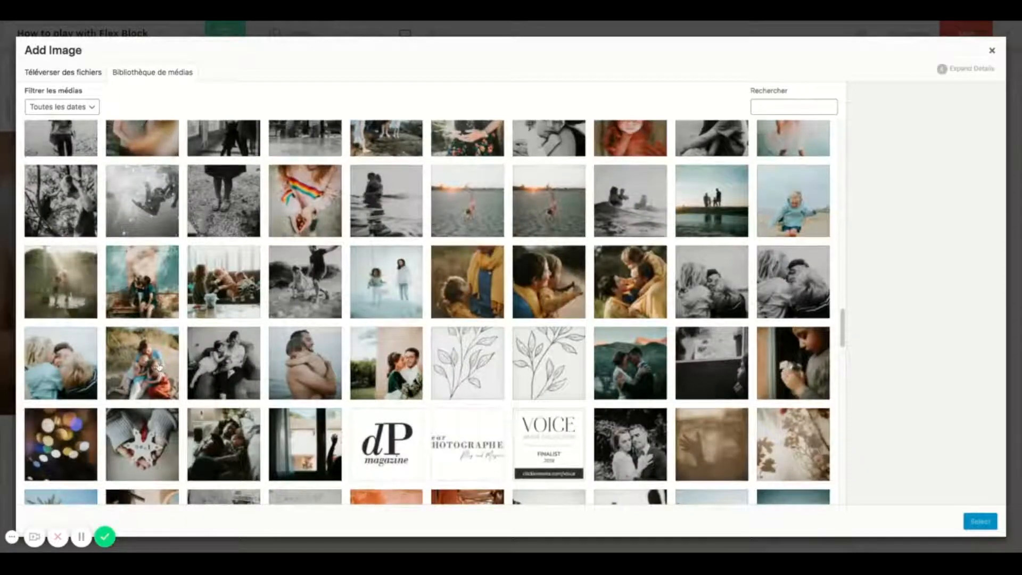
scroll(159, 366, down, 3)
scroll(387, 370, up, 8)
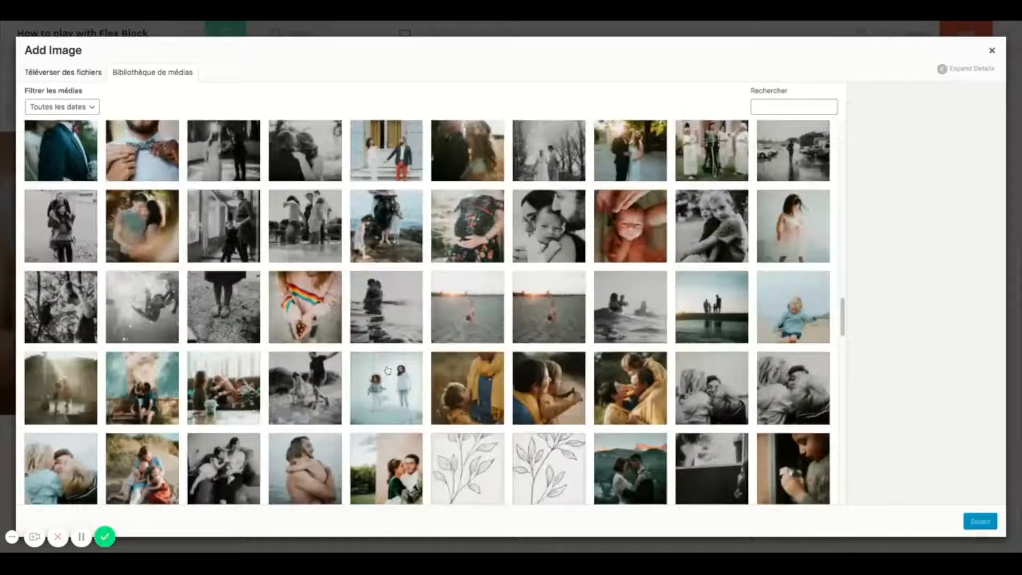
scroll(388, 369, up, 5)
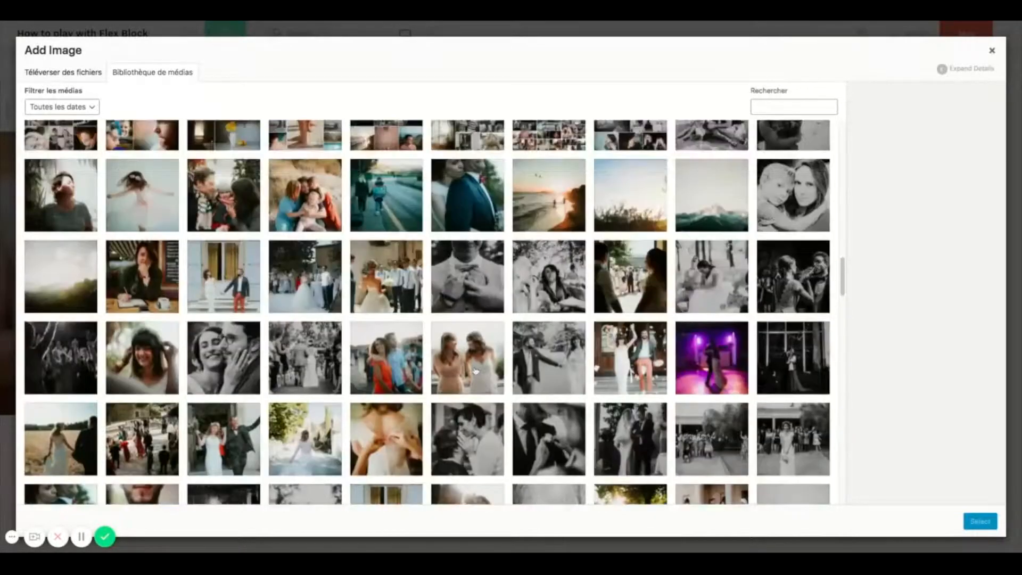
click(319, 229)
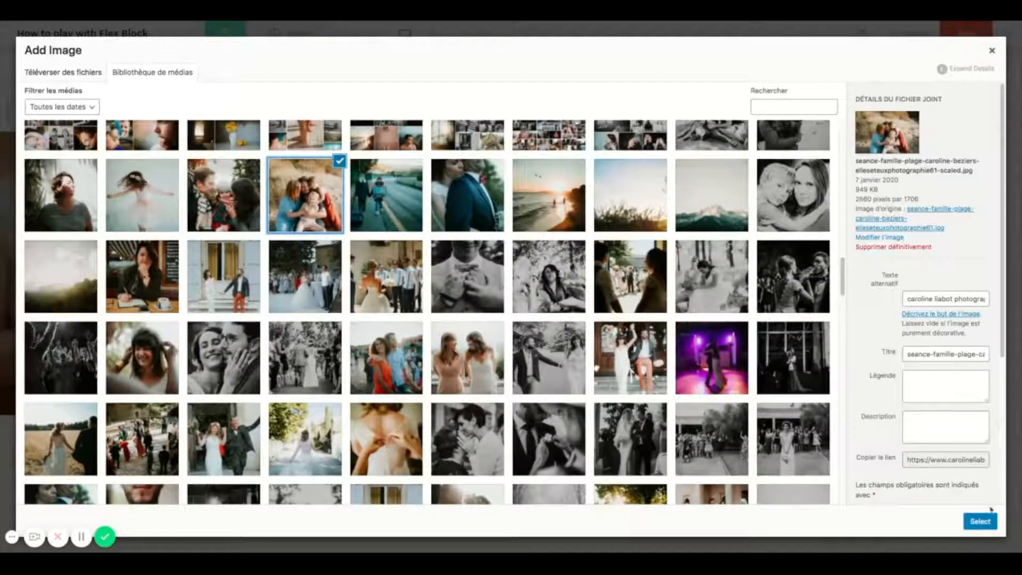
click(985, 523)
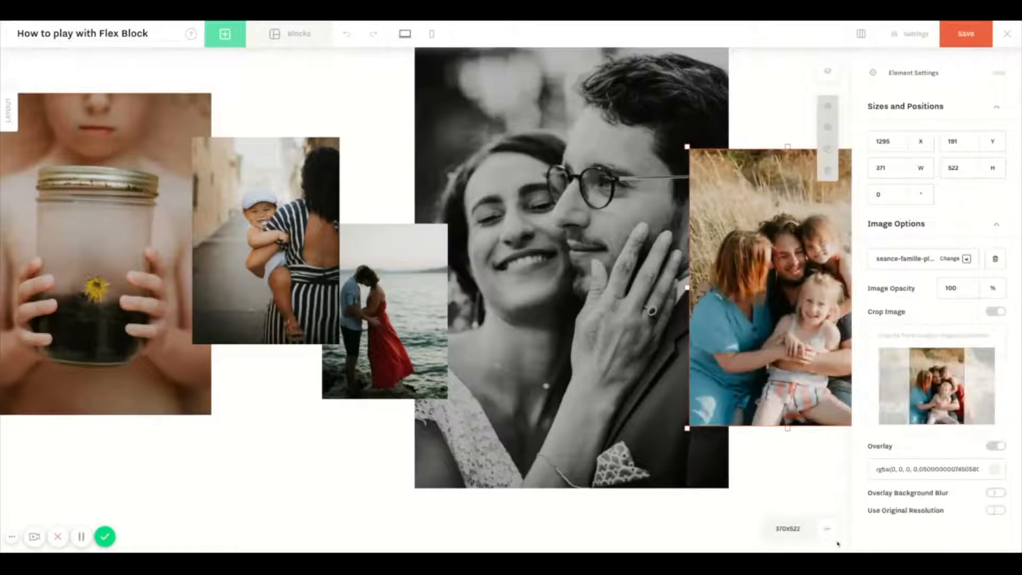
Fill the last empty image placeholder, beyond the family photo, with the yawning newborn photo from the media library
click(944, 290)
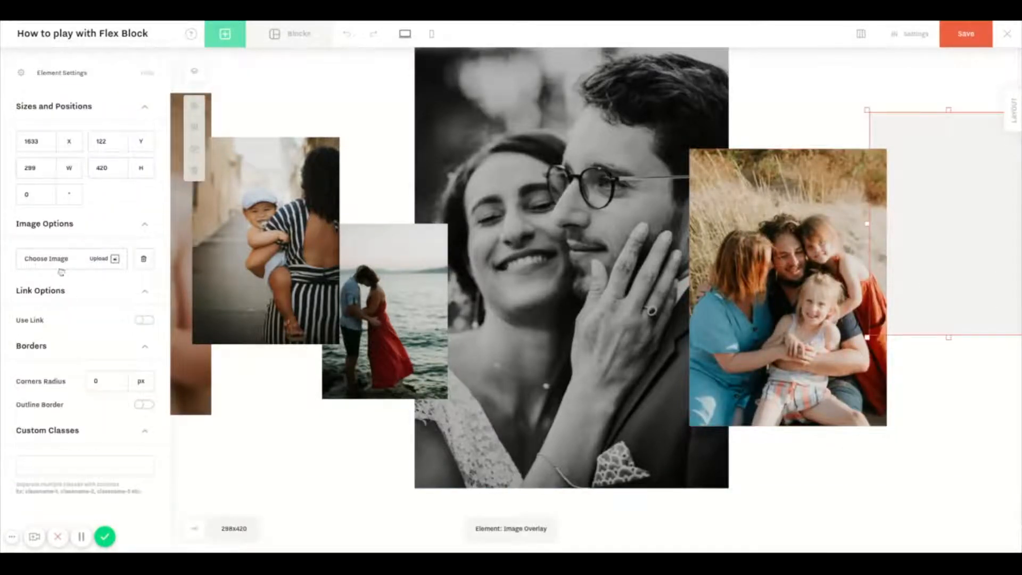
click(46, 259)
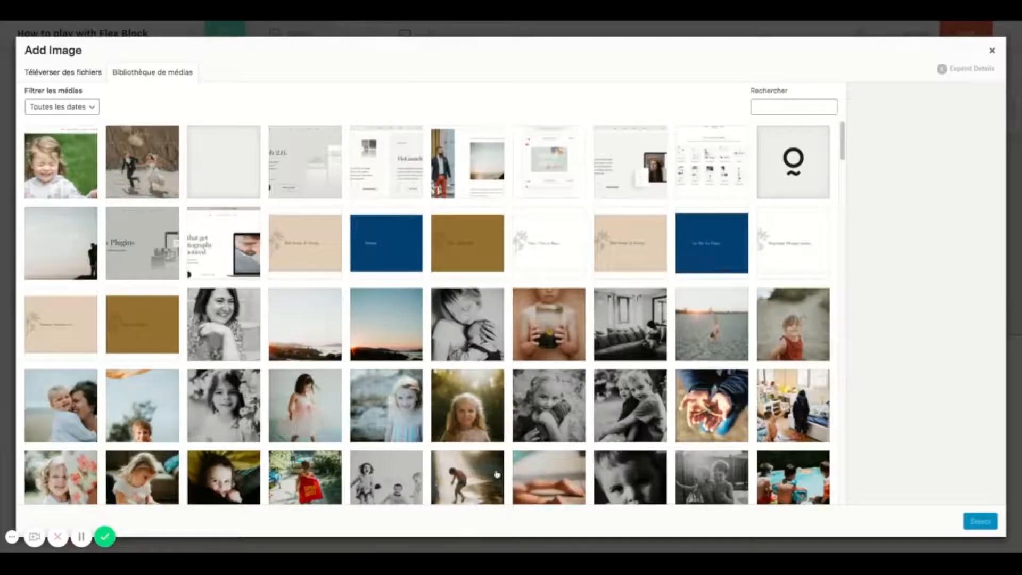
scroll(530, 424, down, 6)
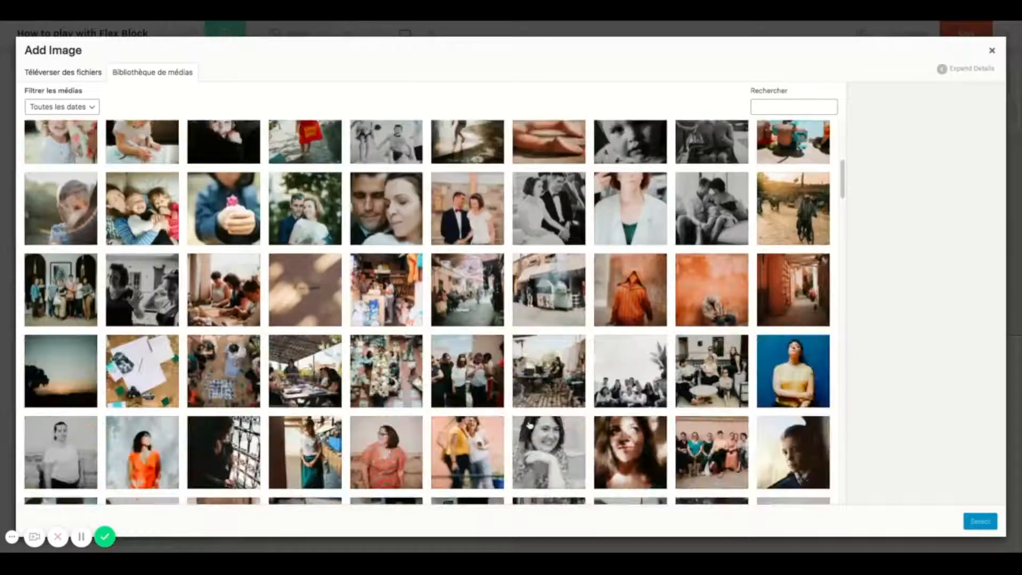
scroll(530, 425, down, 3)
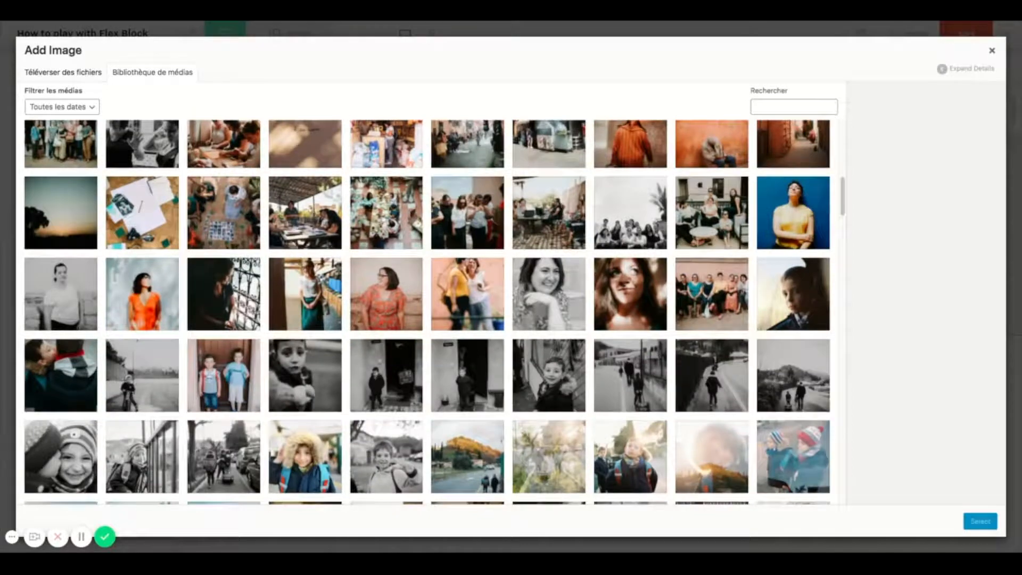
scroll(435, 312, down, 5)
scroll(435, 312, down, 5)
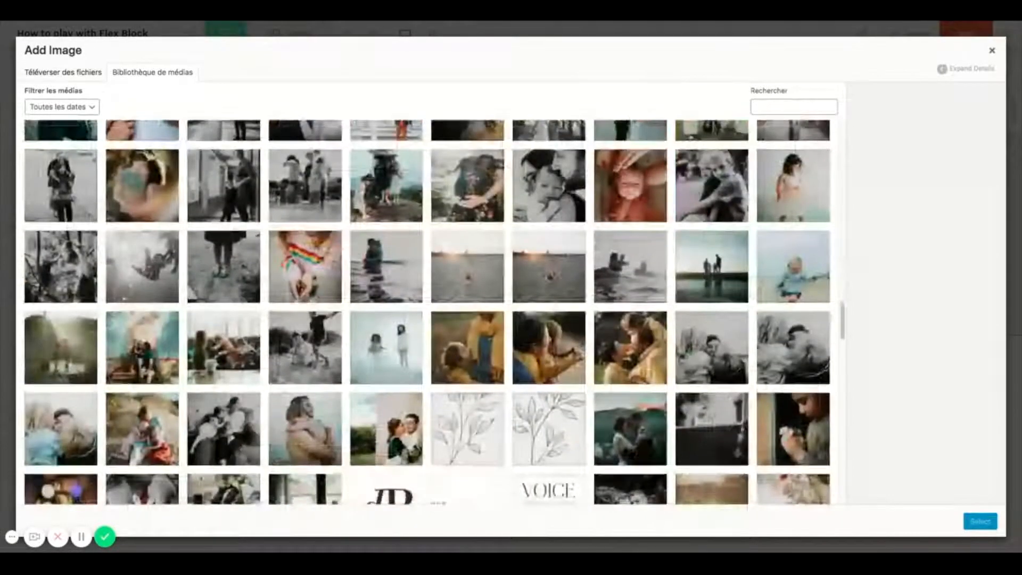
scroll(434, 312, down, 4)
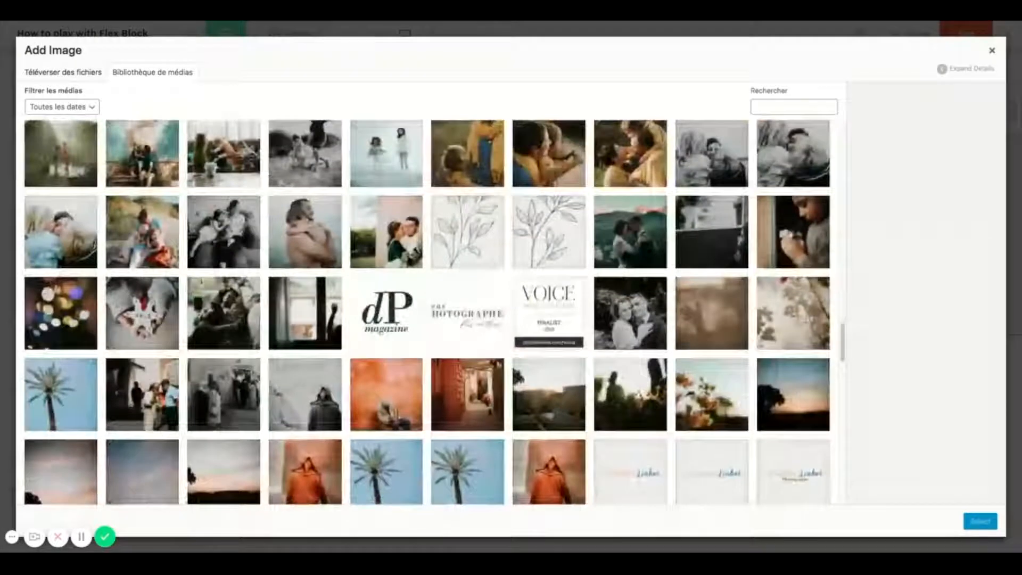
scroll(434, 313, down, 2)
scroll(433, 313, down, 1)
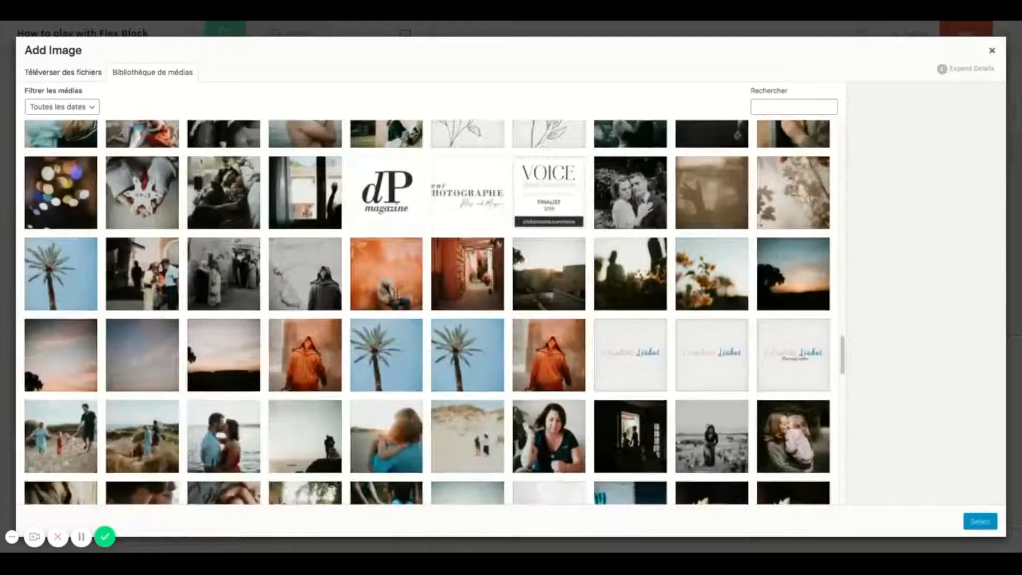
scroll(317, 506, down, 1)
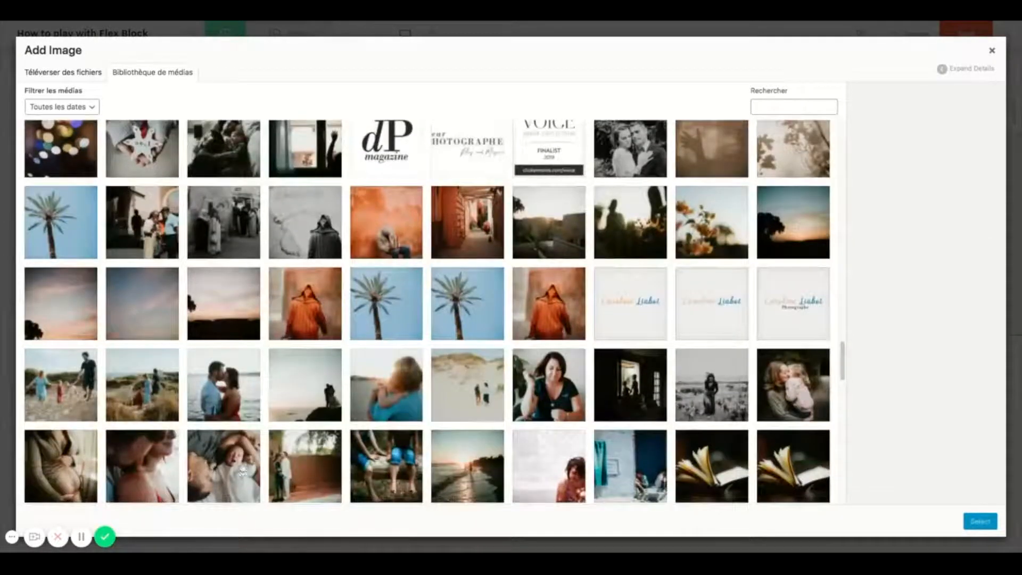
click(242, 471)
click(974, 523)
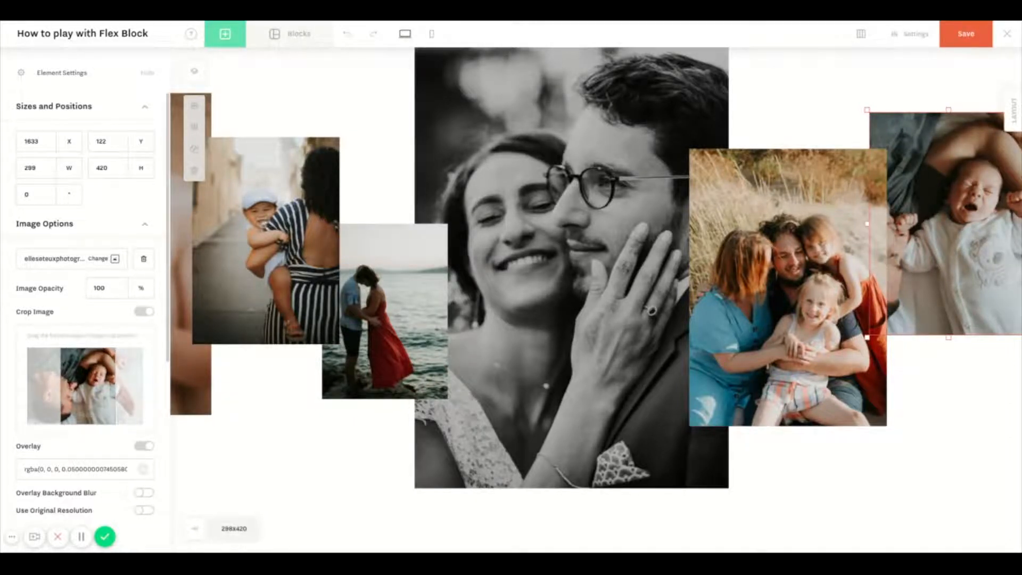
click(333, 455)
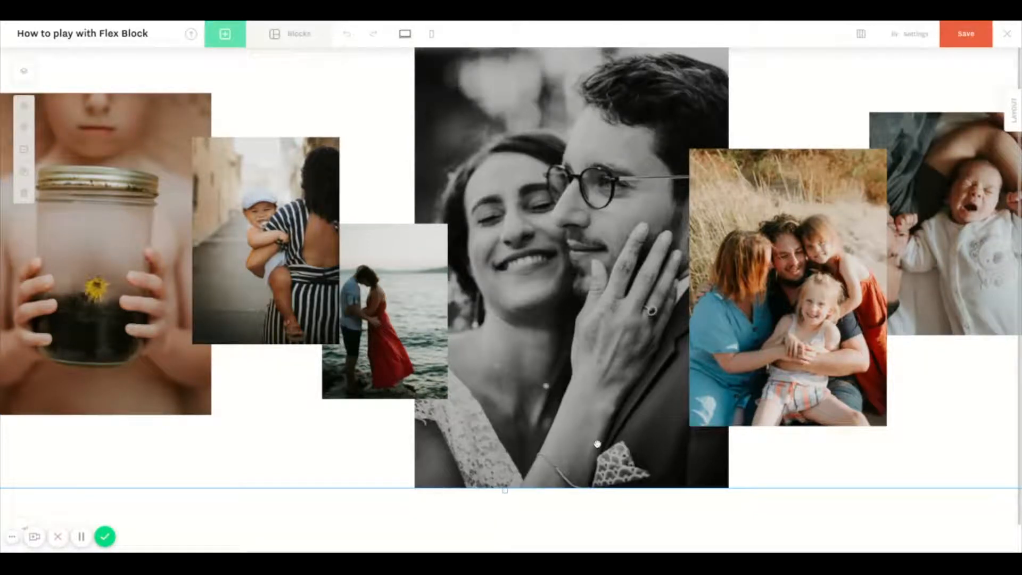
Change the block's background color to the beige theme color Scheme 1/Background/Accent
click(897, 36)
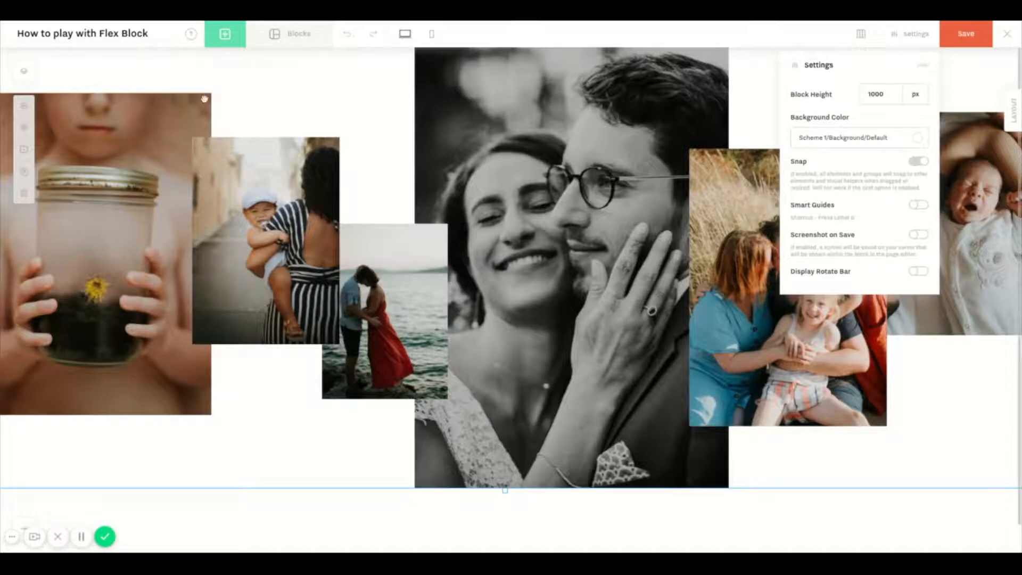
click(865, 139)
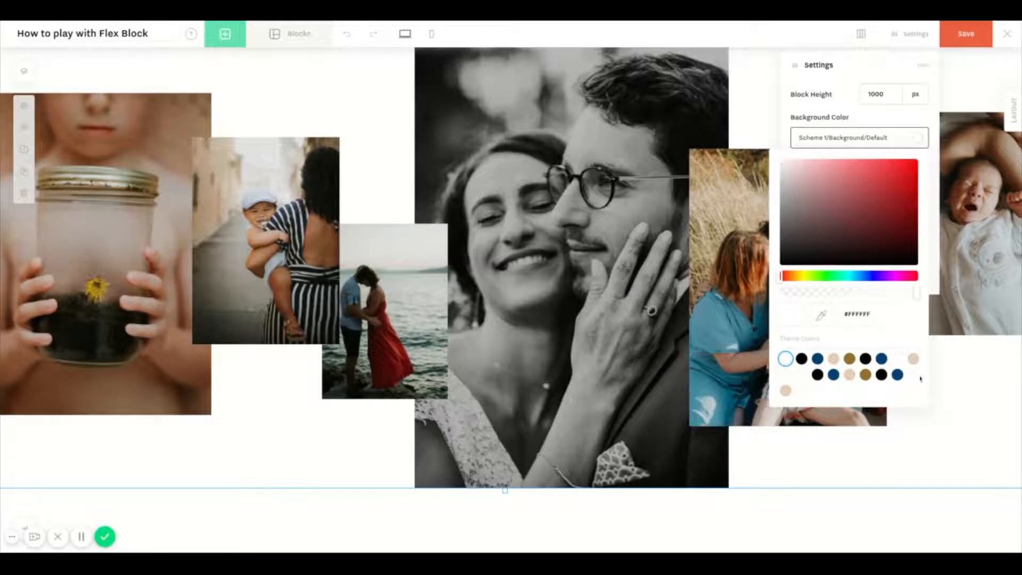
click(833, 360)
click(1018, 433)
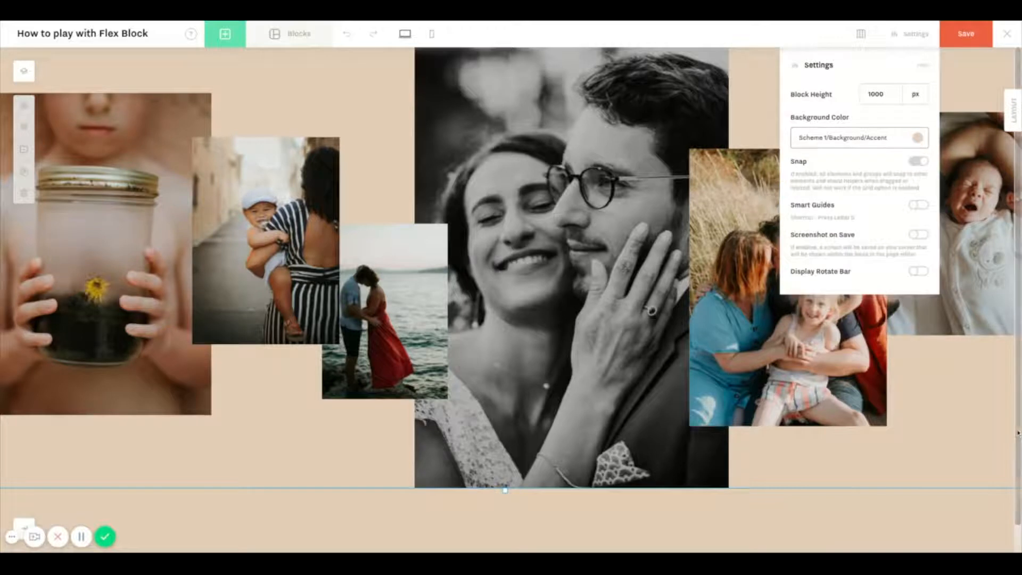
click(983, 72)
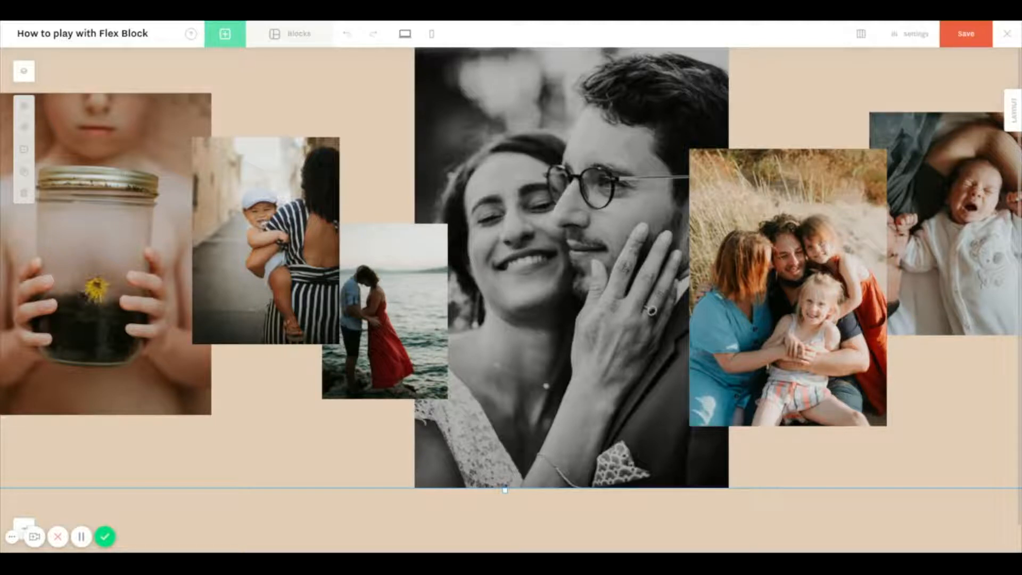
Add a text block and widen it to about 1561 px so it spans across the photos
click(225, 34)
click(256, 100)
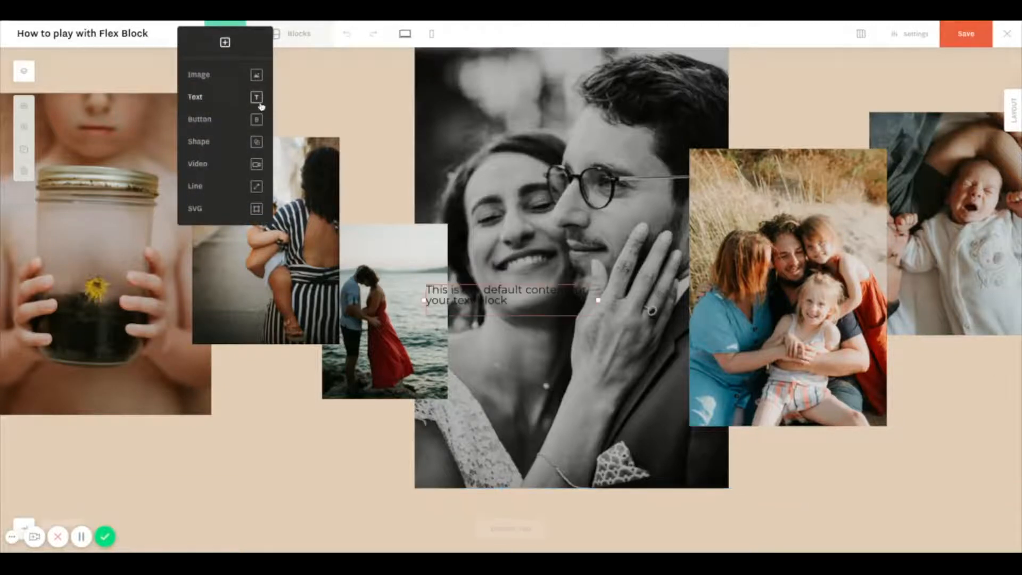
click(425, 299)
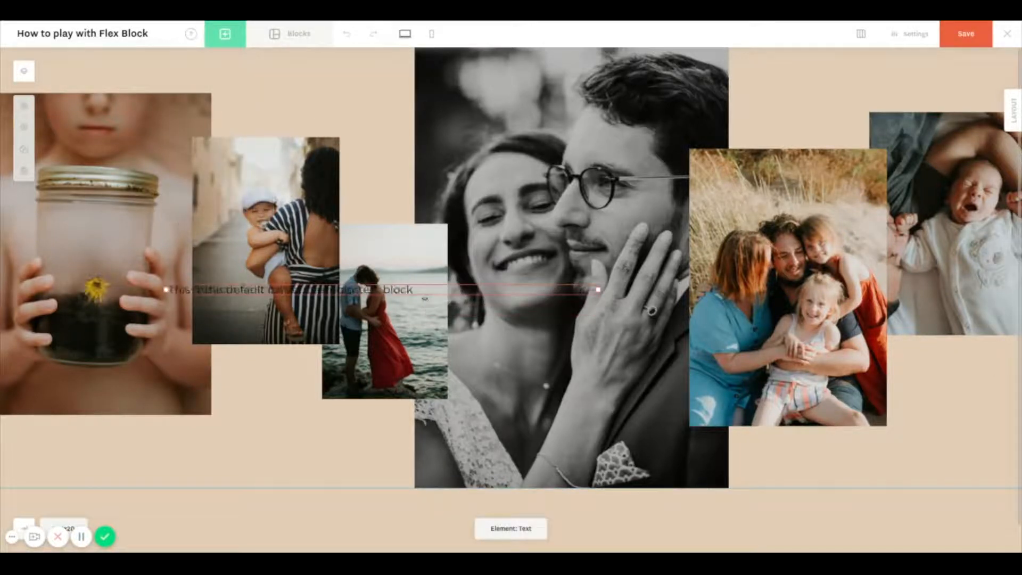
drag(578, 292, 954, 289)
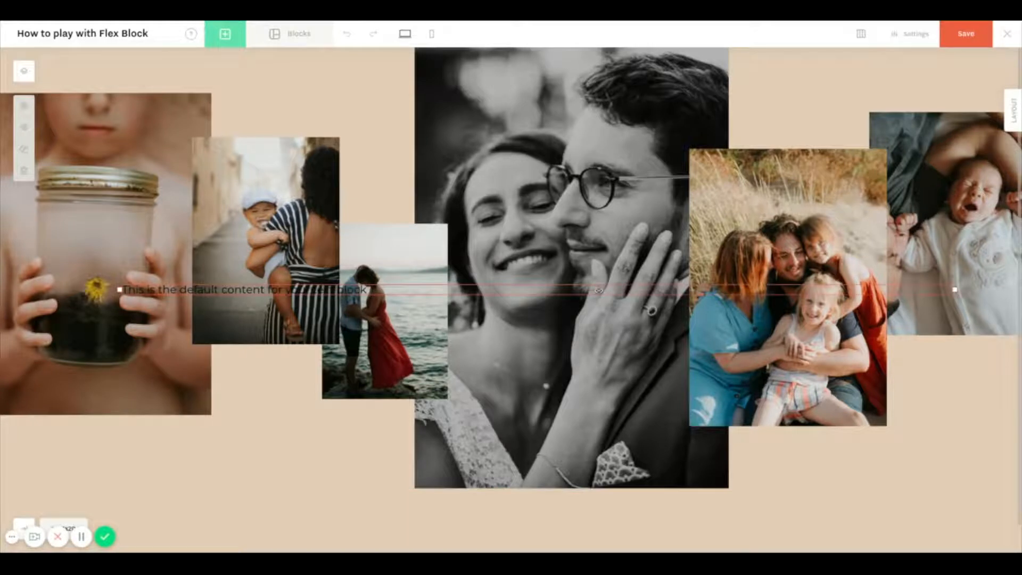
Color the wide text block's content white (#FFFFFF) and apply the theme's Display typography
click(823, 291)
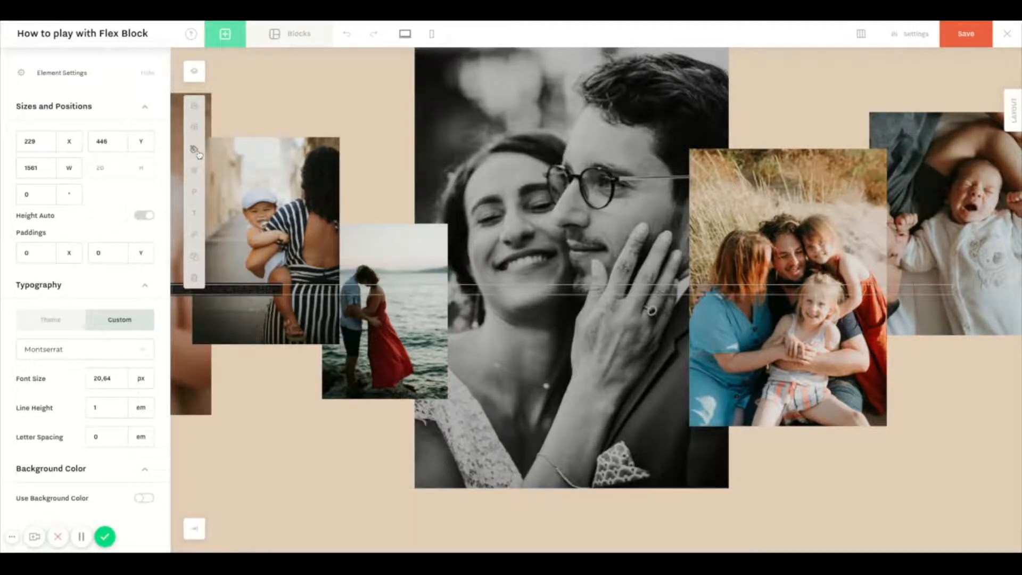
click(195, 170)
click(198, 350)
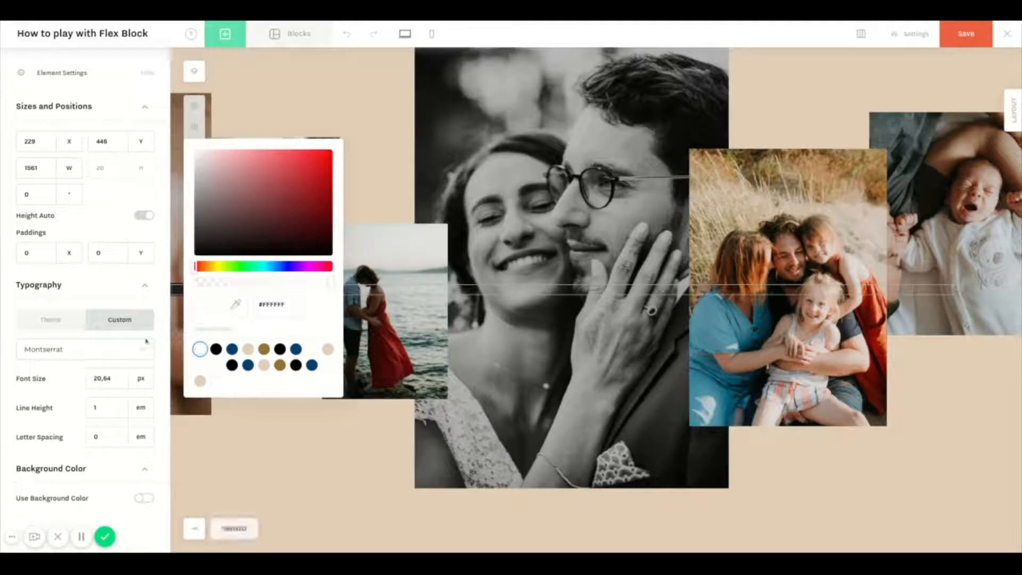
click(51, 320)
click(55, 350)
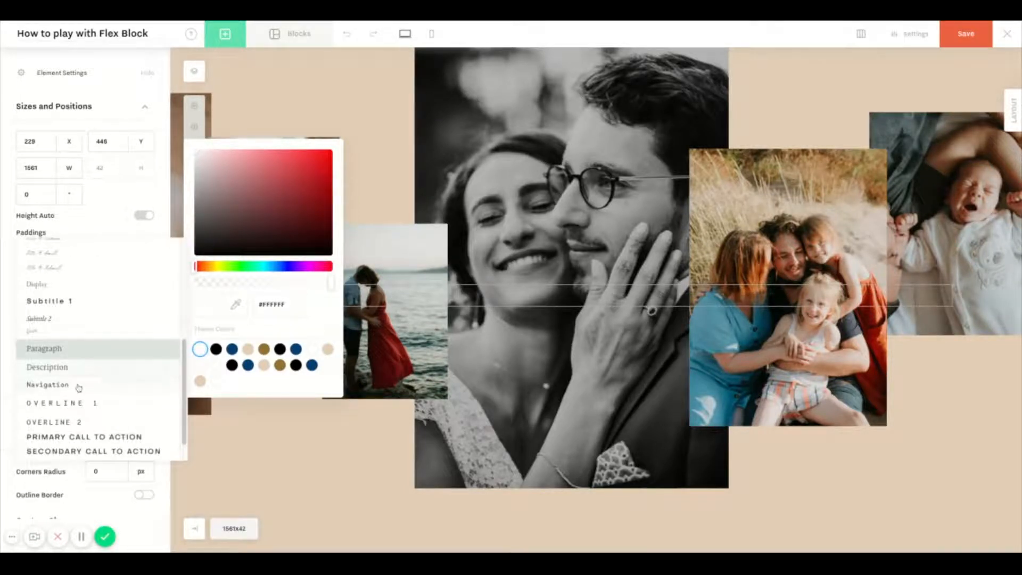
click(46, 288)
Replace the default text with the heading LIFESTYLE PHOTOGRAPHER and center-align it
click(319, 78)
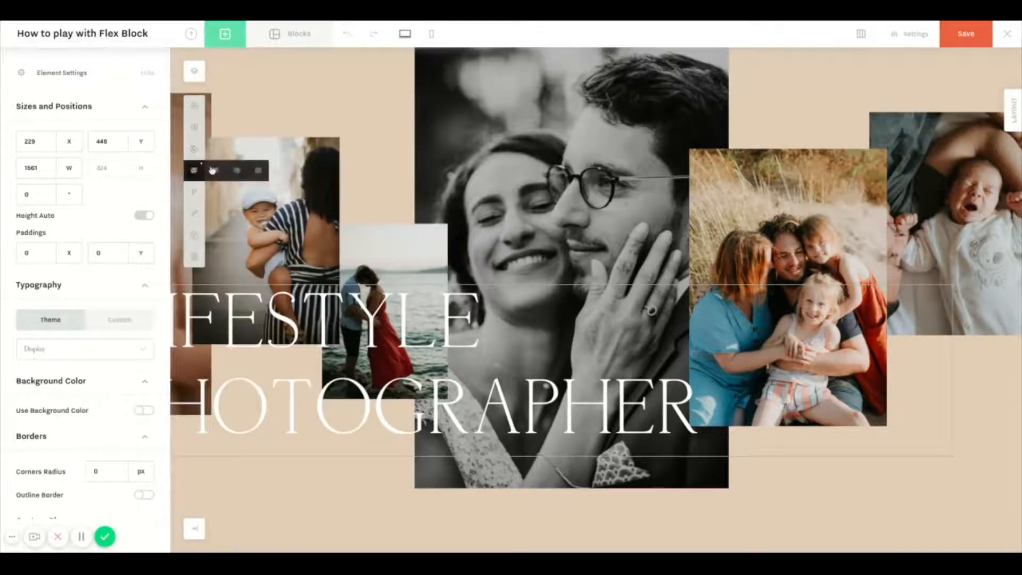
click(215, 170)
click(546, 274)
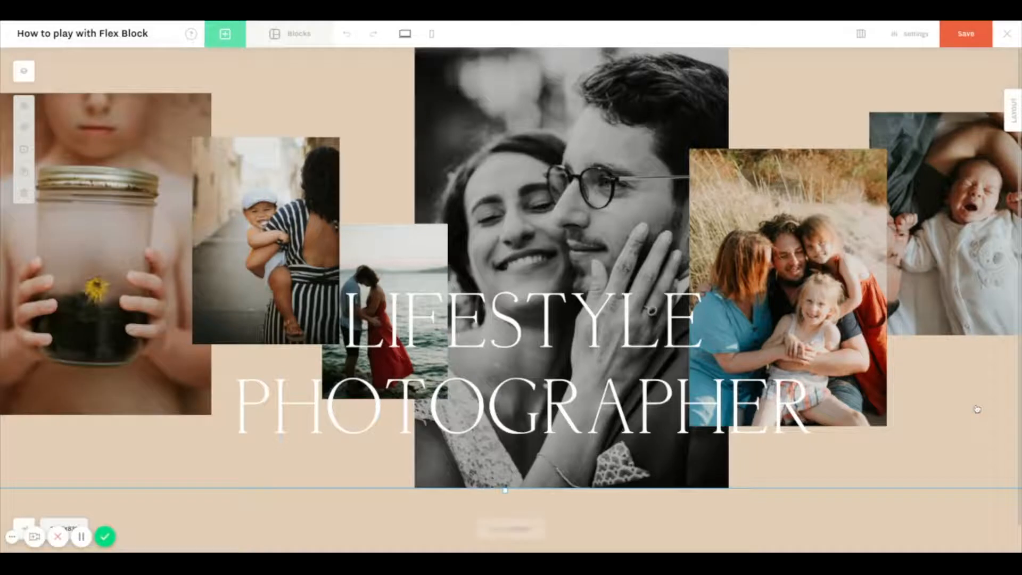
Add a second text block and move it beneath the heading, at the lower edge of the central portrait
scroll(592, 387, down, 1)
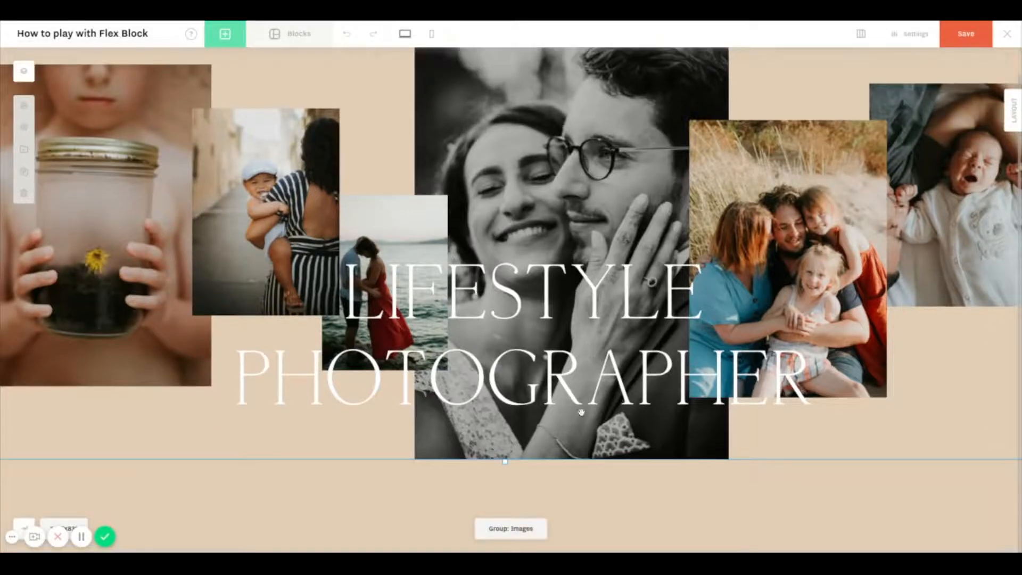
click(224, 35)
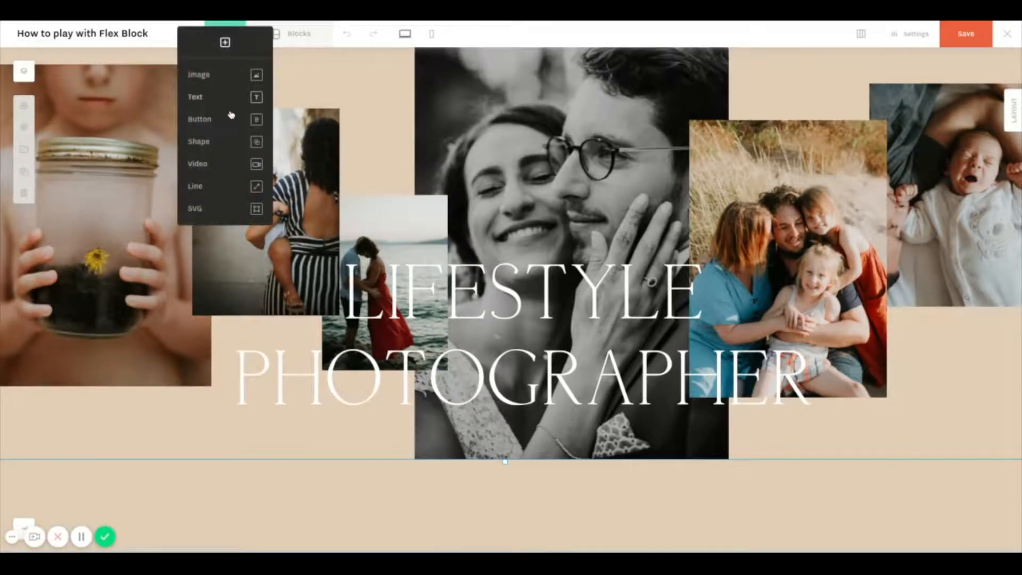
click(257, 97)
drag(457, 295, 477, 466)
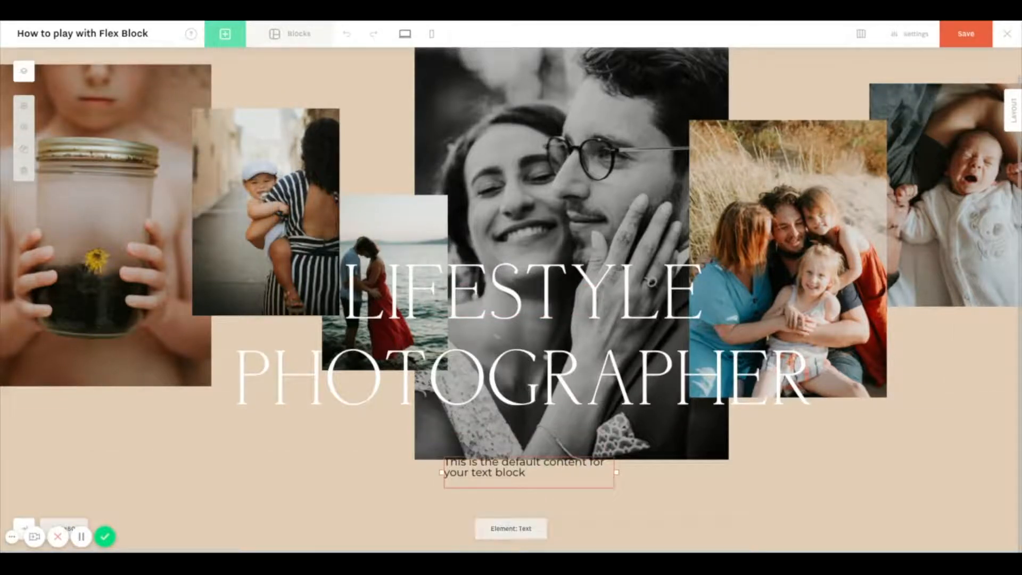
Widen the second text block on both sides to about 1402 px so it spans beneath the heading
double_click(477, 467)
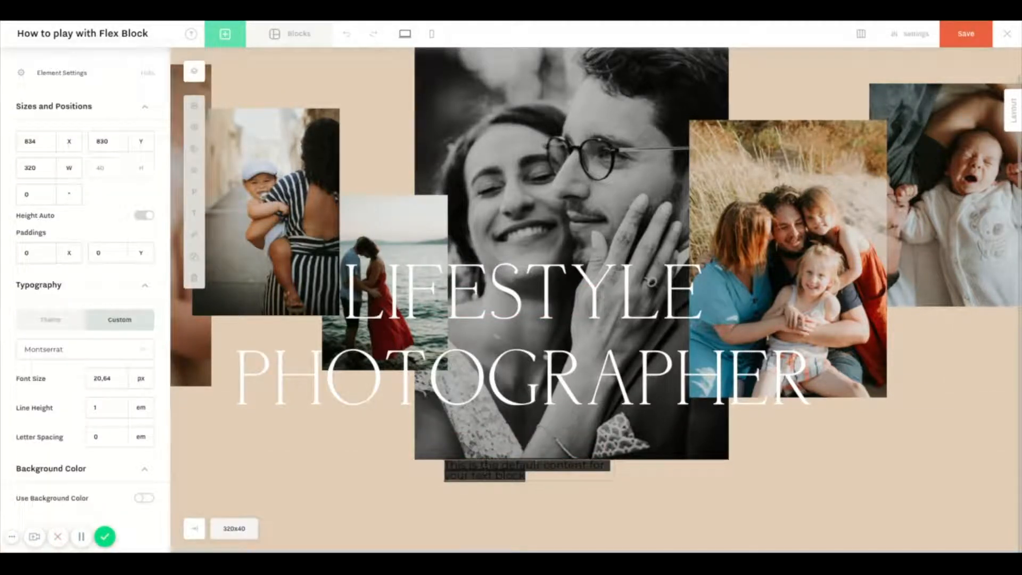
click(640, 476)
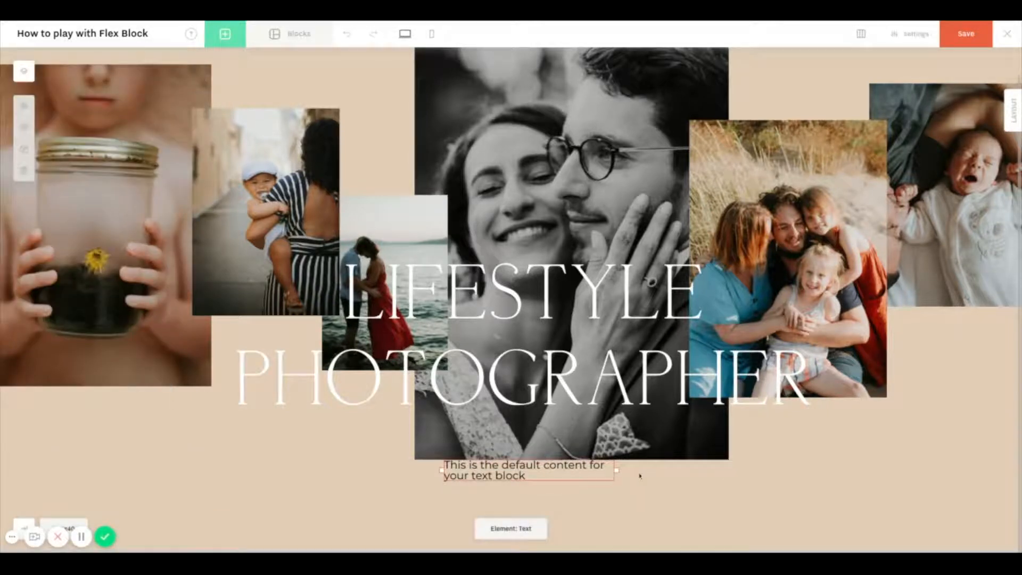
double_click(615, 470)
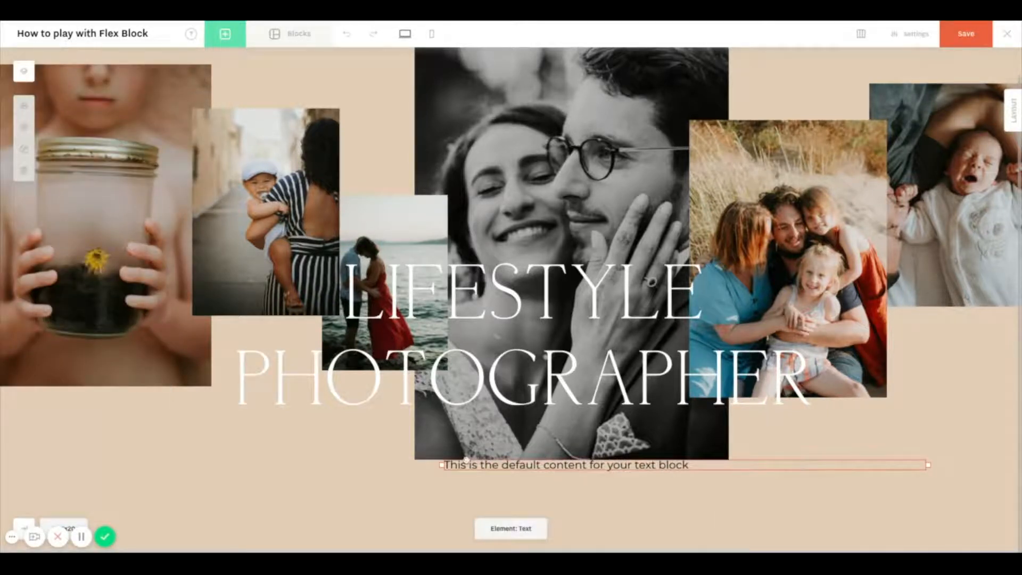
drag(442, 465, 178, 466)
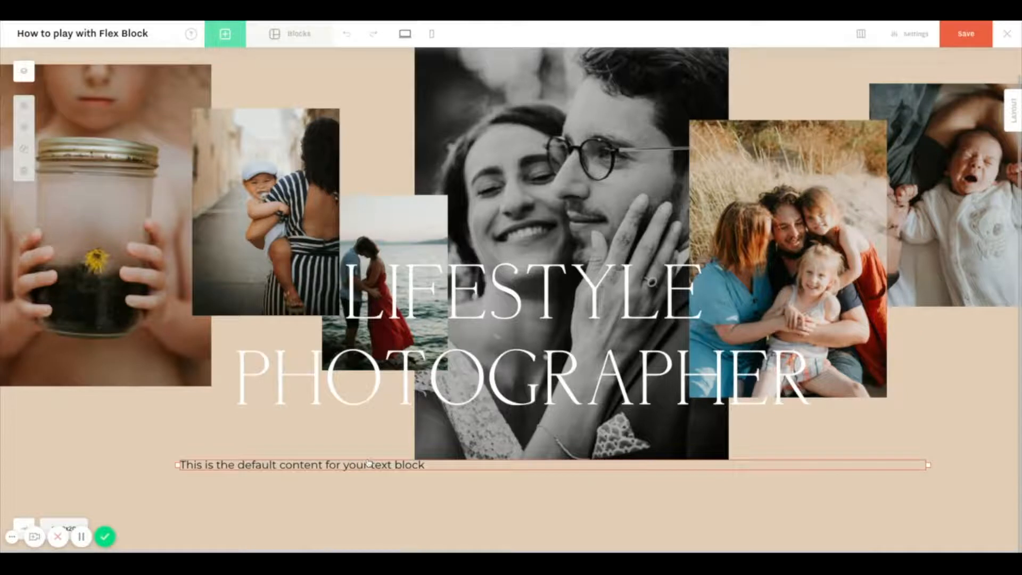
Replace the default text with an introduction giving the photographer's first name, followed by "I am located on the French Riviera and in Geneva."
double_click(365, 463)
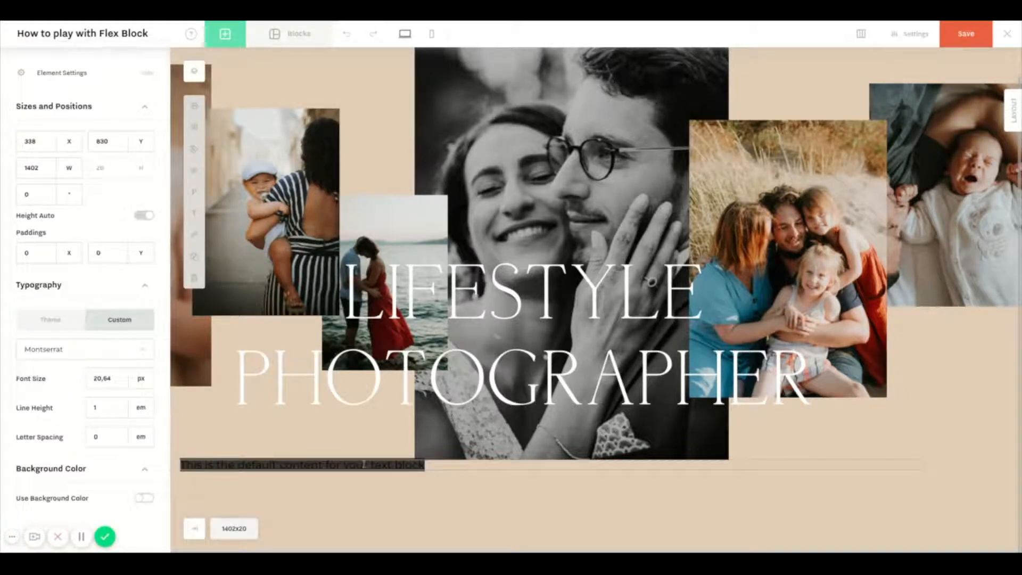
text(i AM)
key(BackSpace)
key(BackSpace)
key(BackSpace)
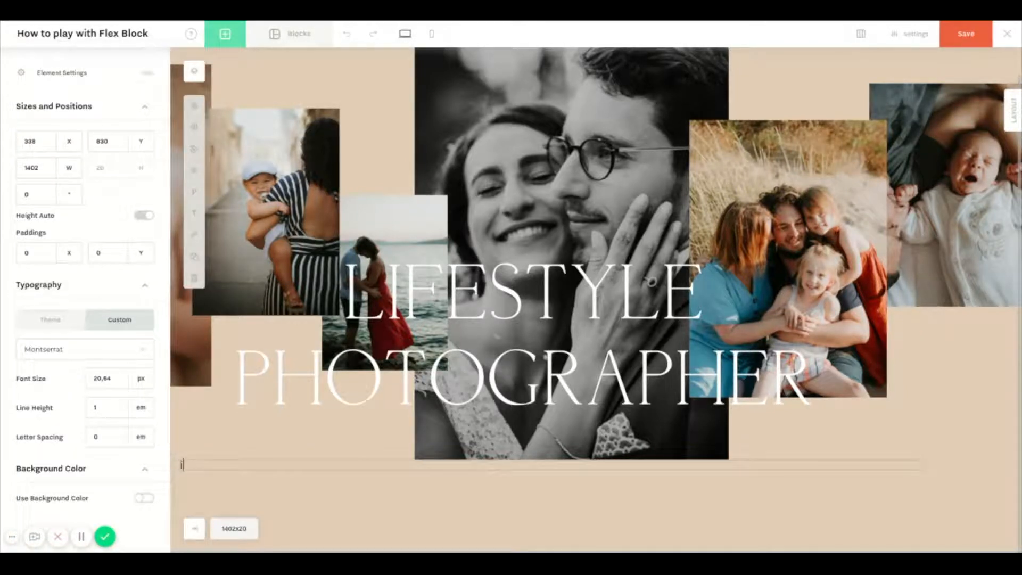
key(BackSpace)
text(I am Caroline, I am lo)
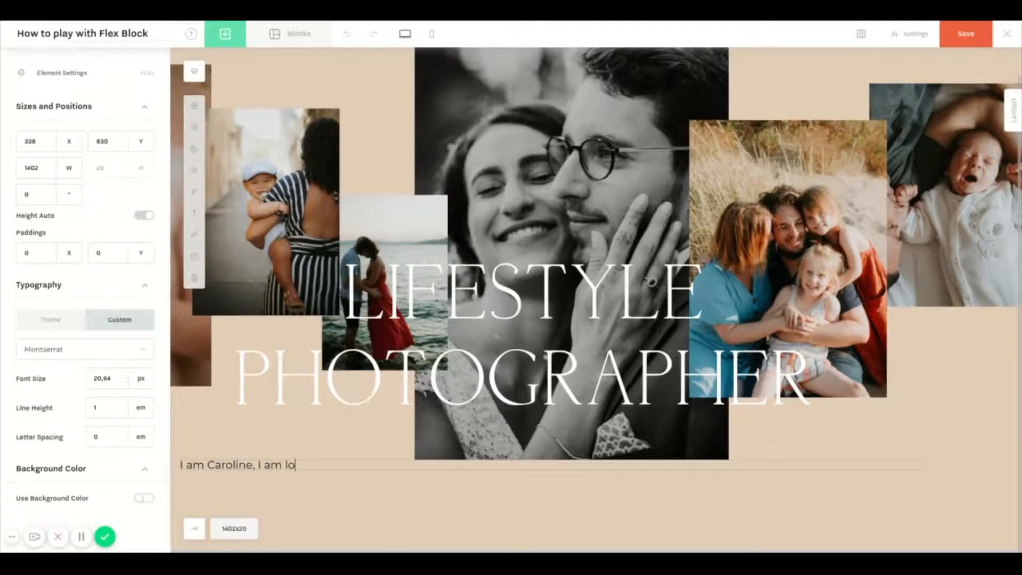
text(cated on the fren)
key(BackSpace)
key(BackSpace)
key(BackSpace)
key(BackSpace)
text(French Riviera)
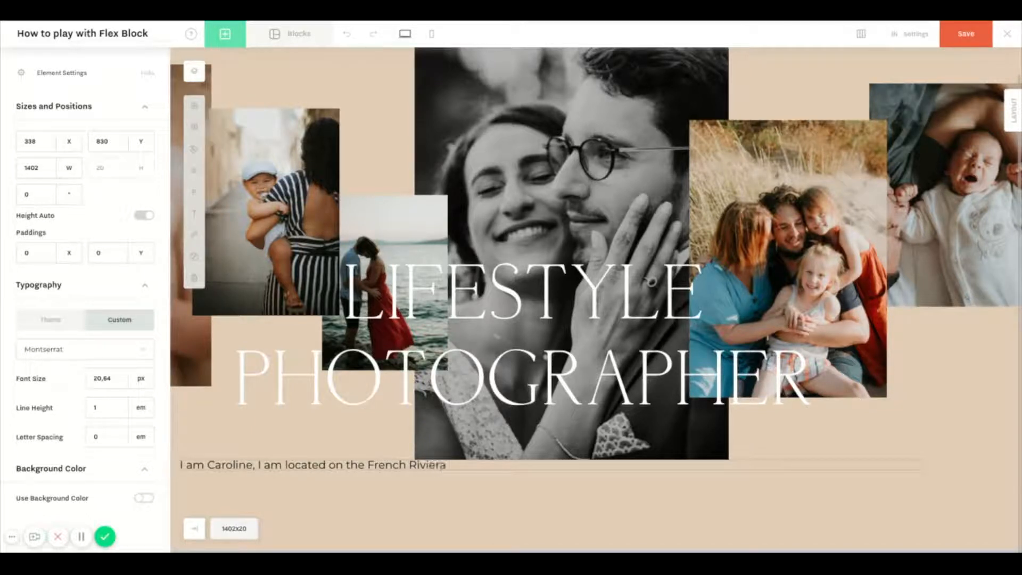
text( and In Geneva.)
Apply the theme's Title 1 Large typography to the introduction line
key(ctrl+a)
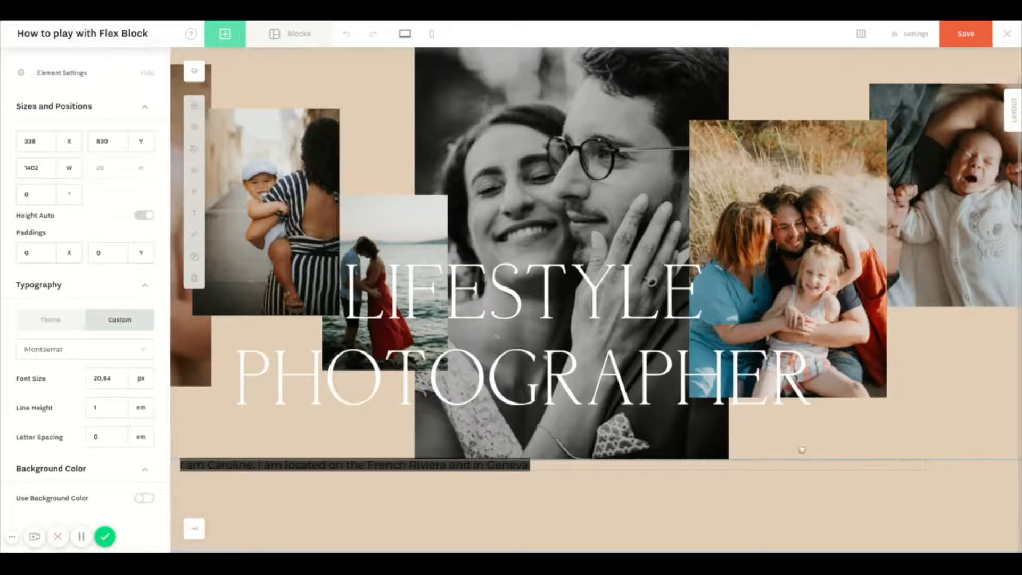
click(51, 325)
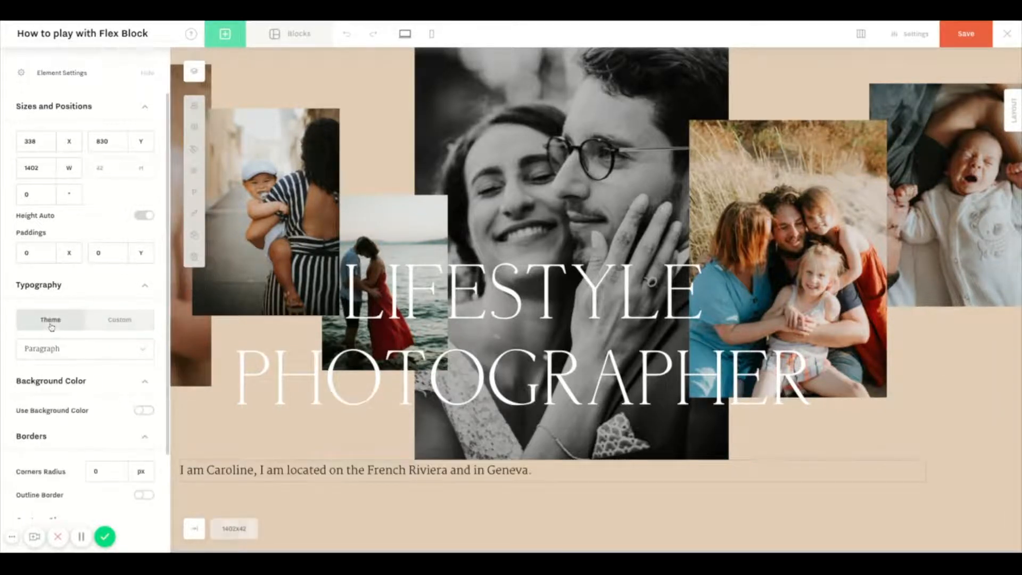
click(49, 352)
scroll(49, 357, up, 5)
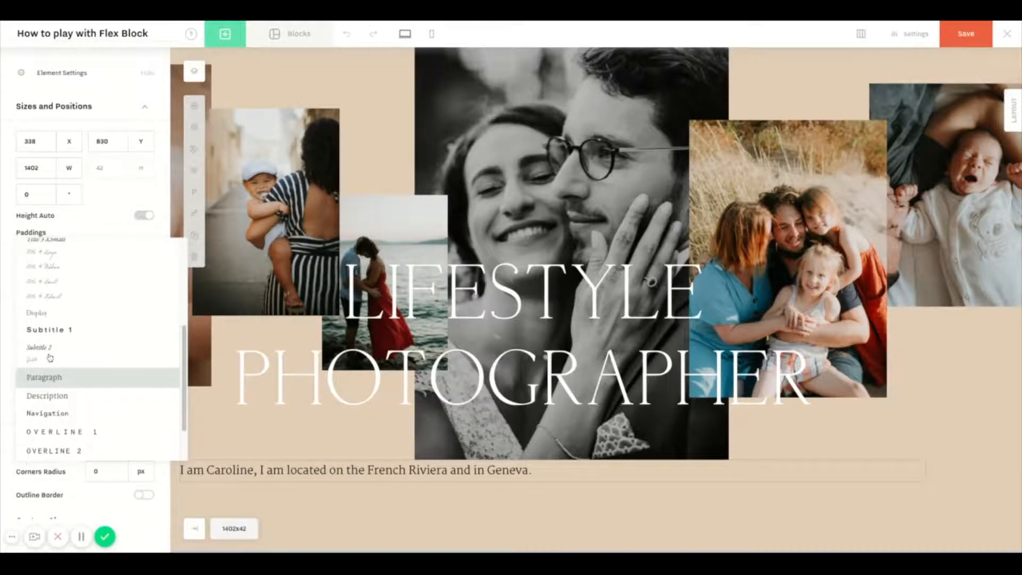
click(68, 246)
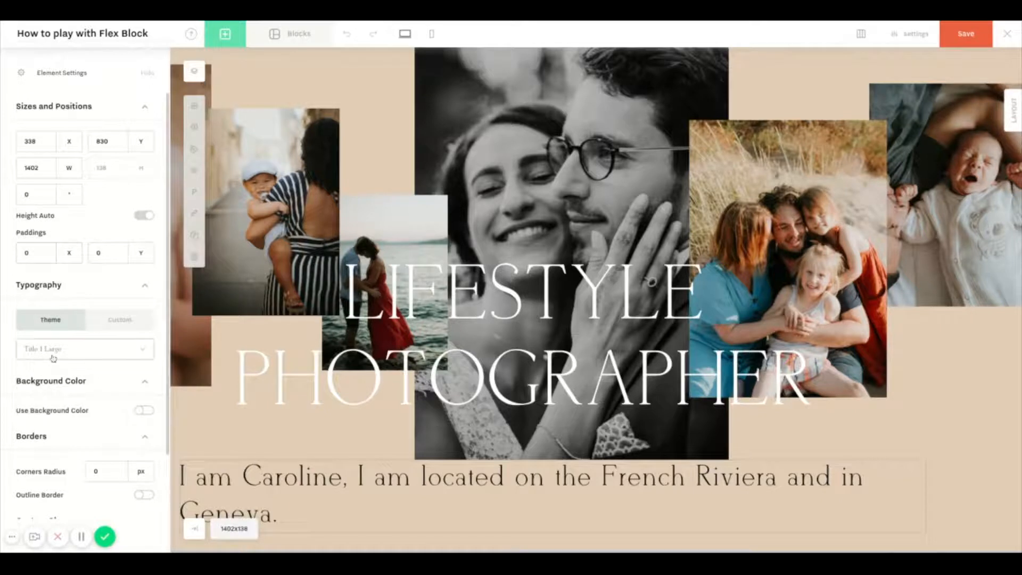
Widen the introduction block to about 1578 px so it fits on one line, and center it horizontally beneath the heading
click(875, 452)
click(810, 508)
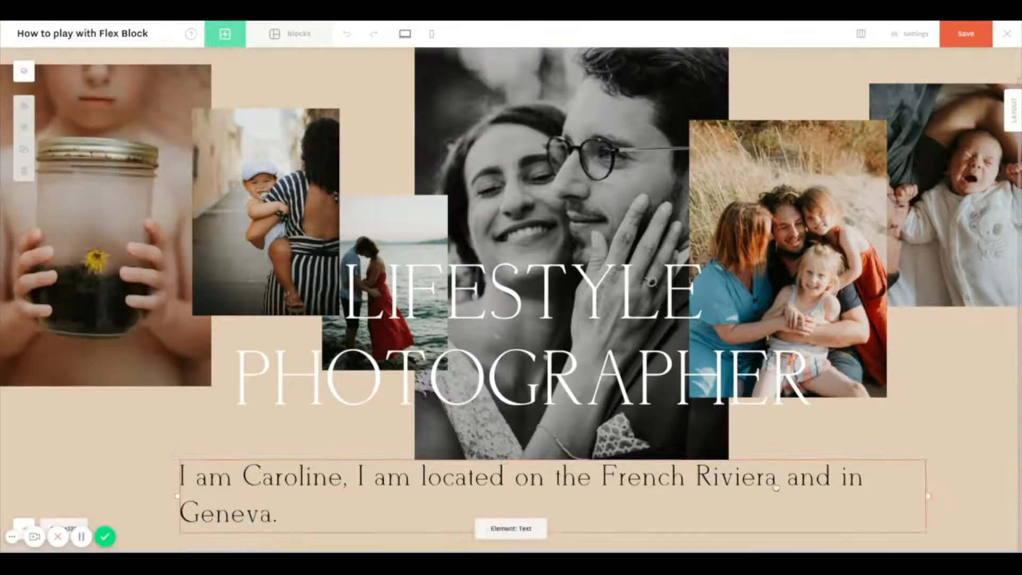
drag(930, 497, 997, 493)
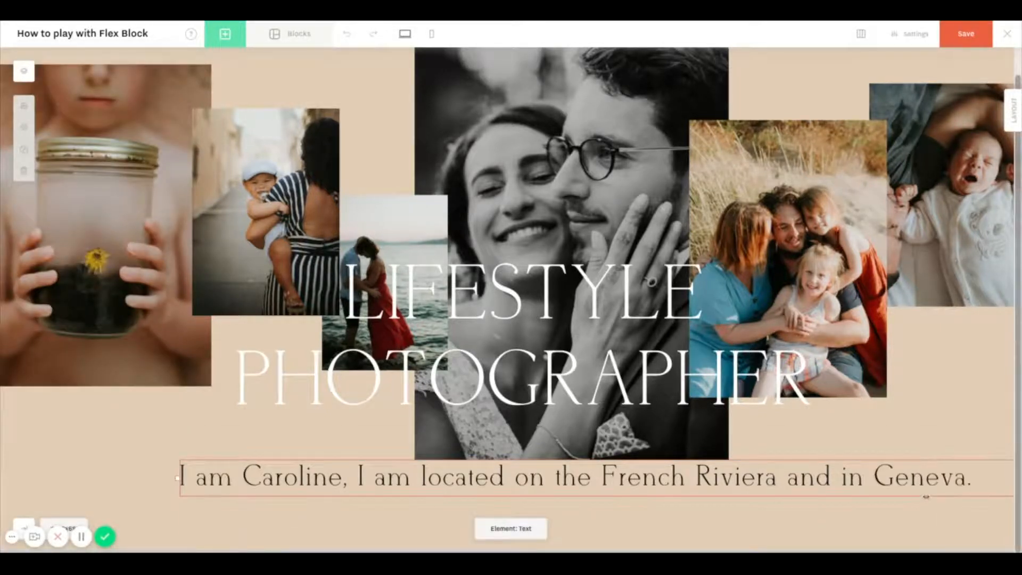
mouse_move(737, 479)
mouse_down()
mouse_move(697, 479)
mouse_move(719, 479)
mouse_up()
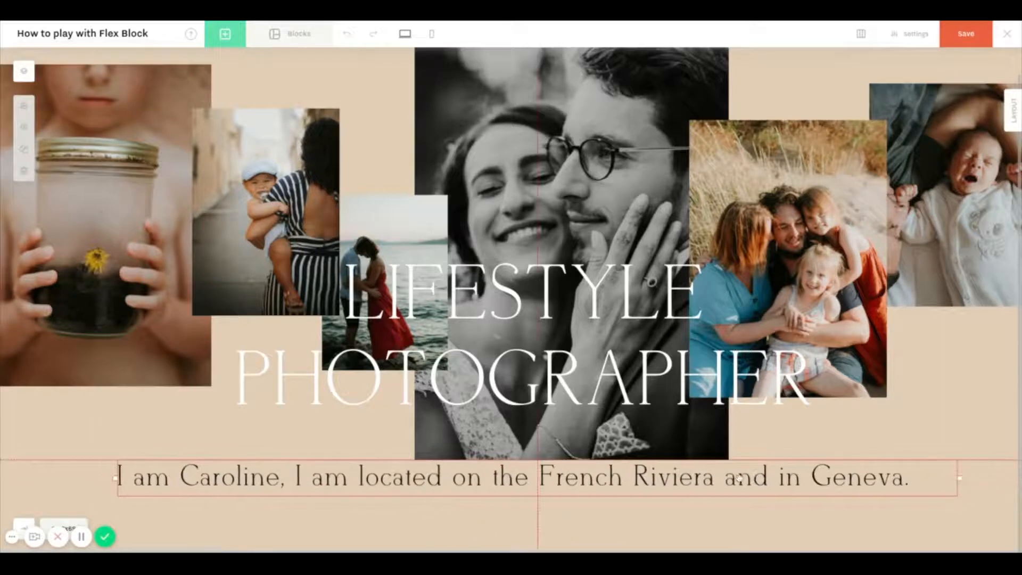
Set the LIFESTYLE PHOTOGRAPHER heading's text tag to H1 and the introduction line's tag to H2
double_click(526, 291)
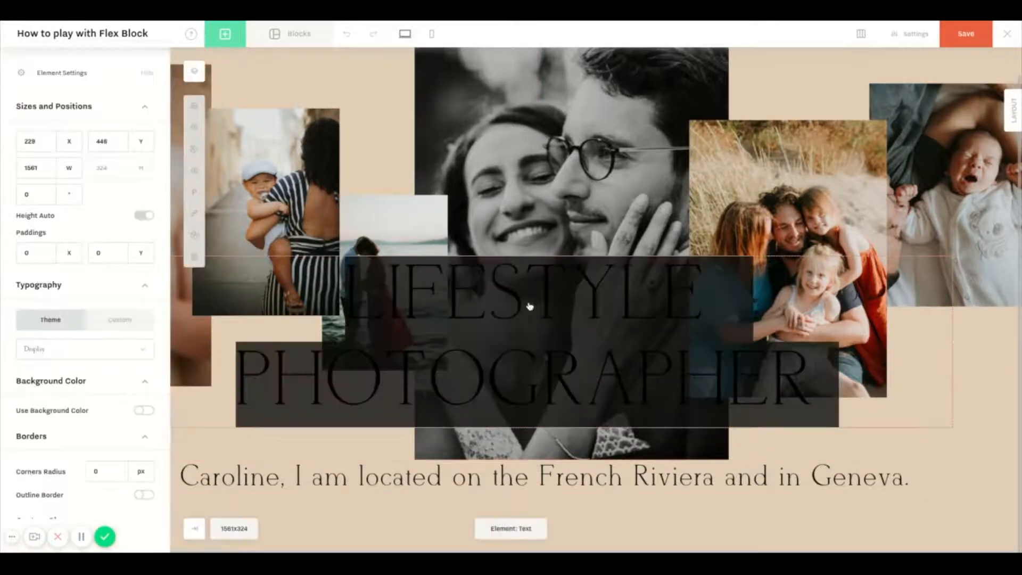
mouse_move(207, 201)
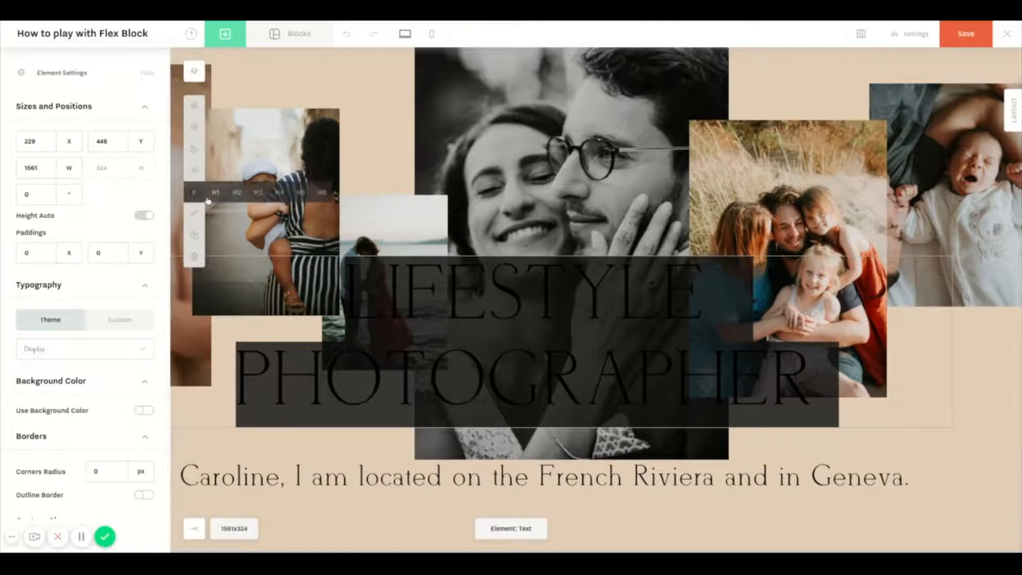
click(350, 475)
click(351, 476)
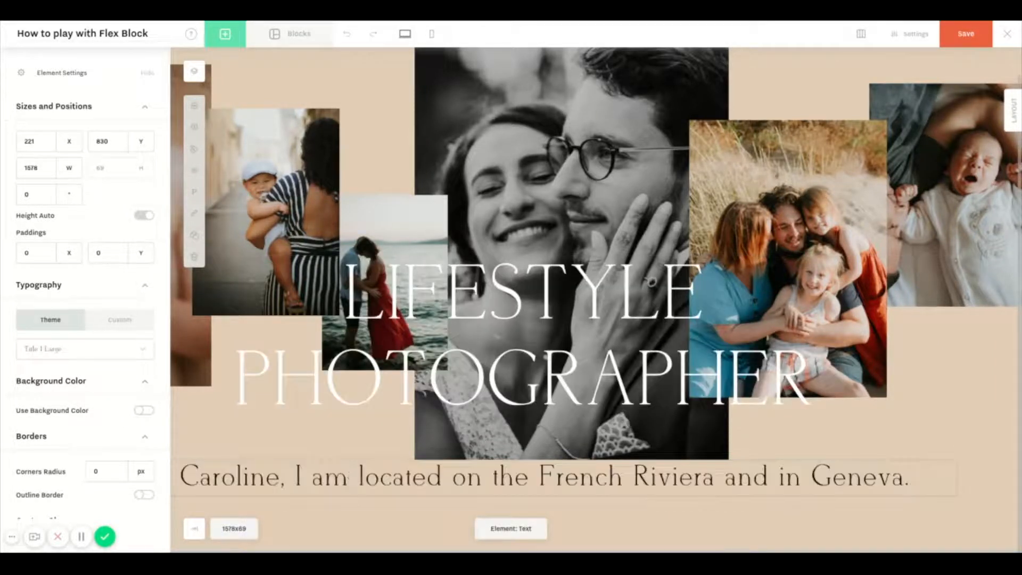
triple_click(351, 475)
mouse_move(200, 195)
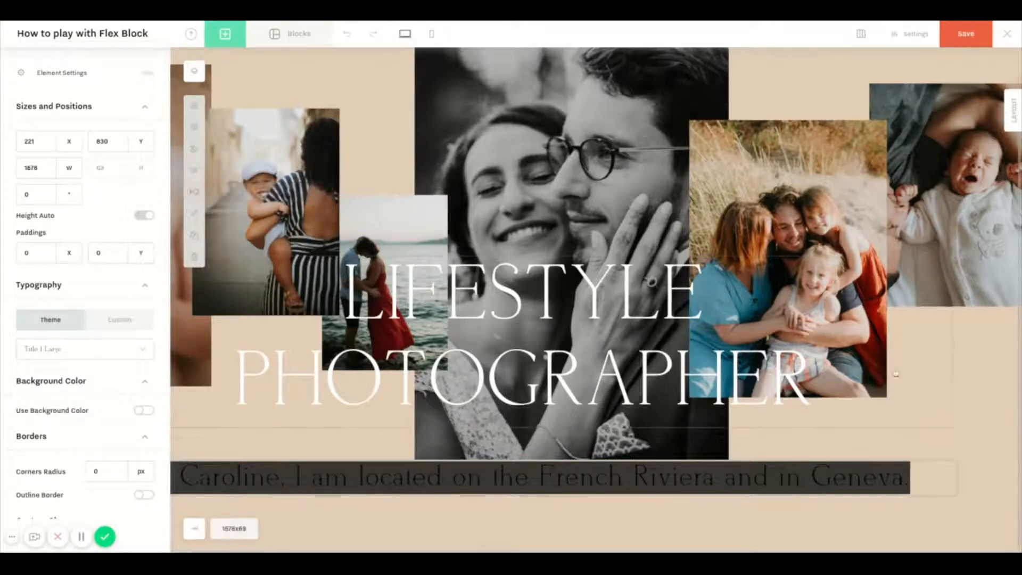
click(985, 450)
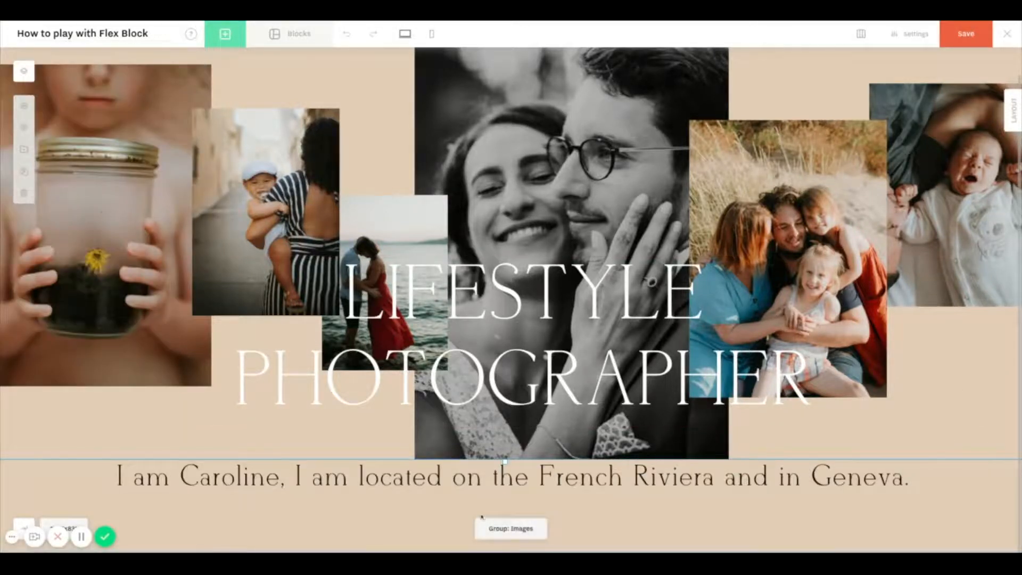
Color the introduction line's text white using the theme colors
triple_click(502, 477)
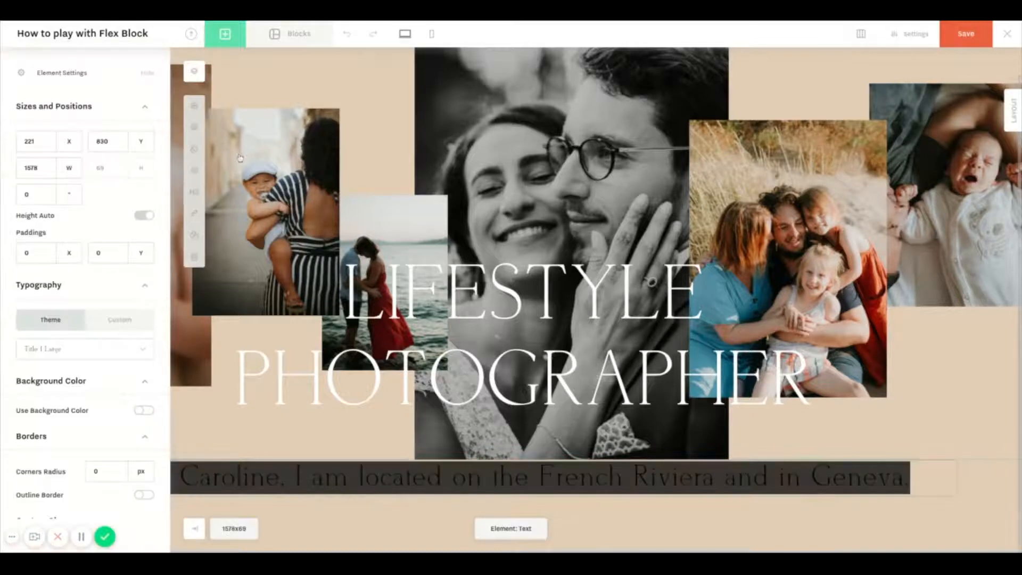
click(194, 149)
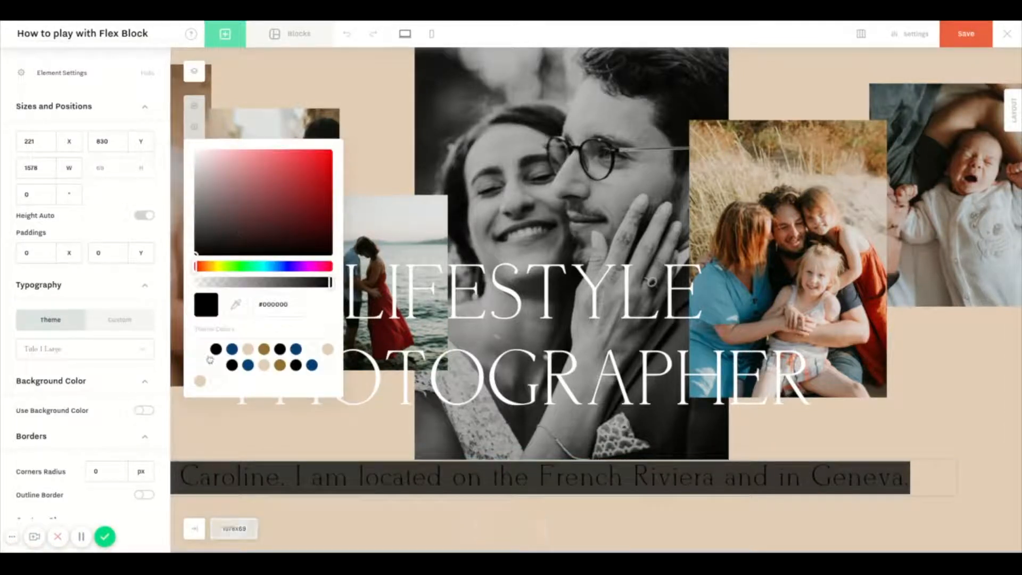
click(976, 374)
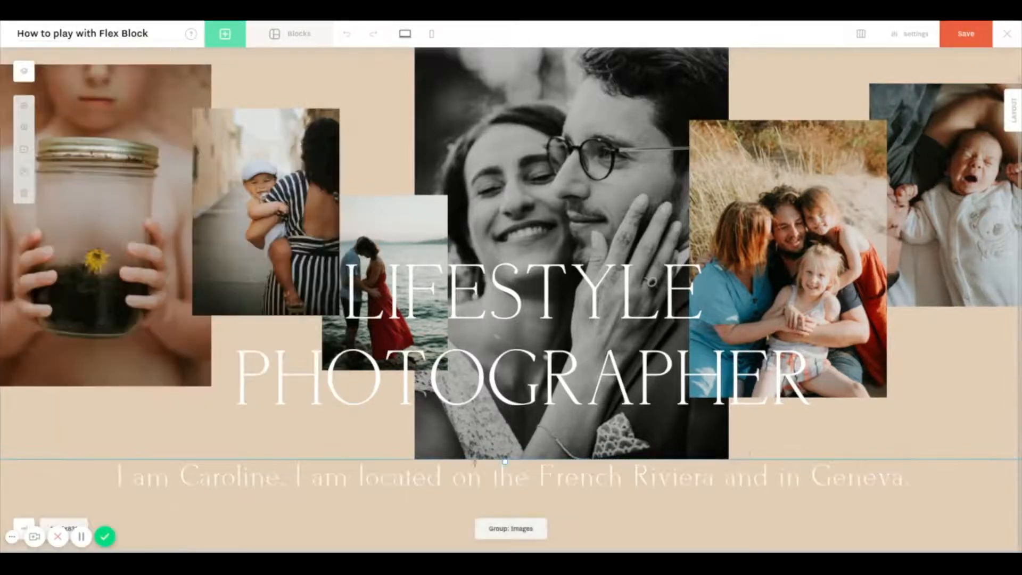
Add a third text block, place it beneath the introduction line, and widen it to about 1697 px
click(225, 33)
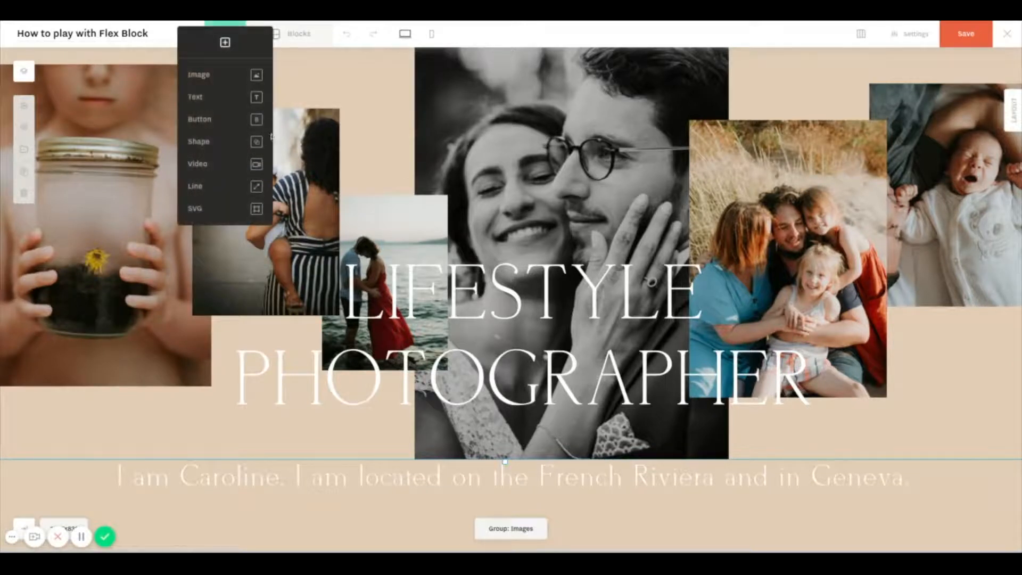
click(256, 101)
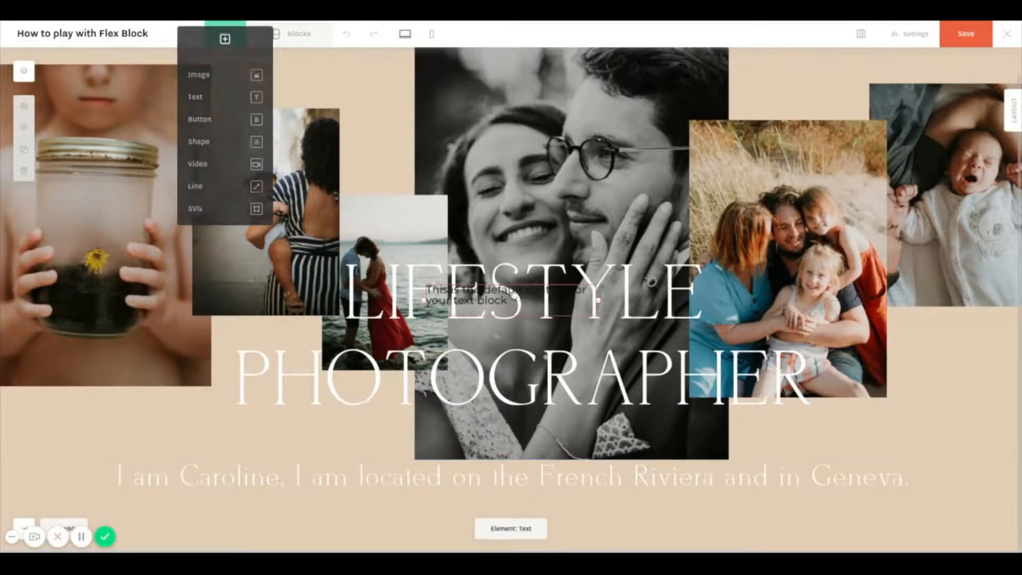
drag(514, 296, 533, 522)
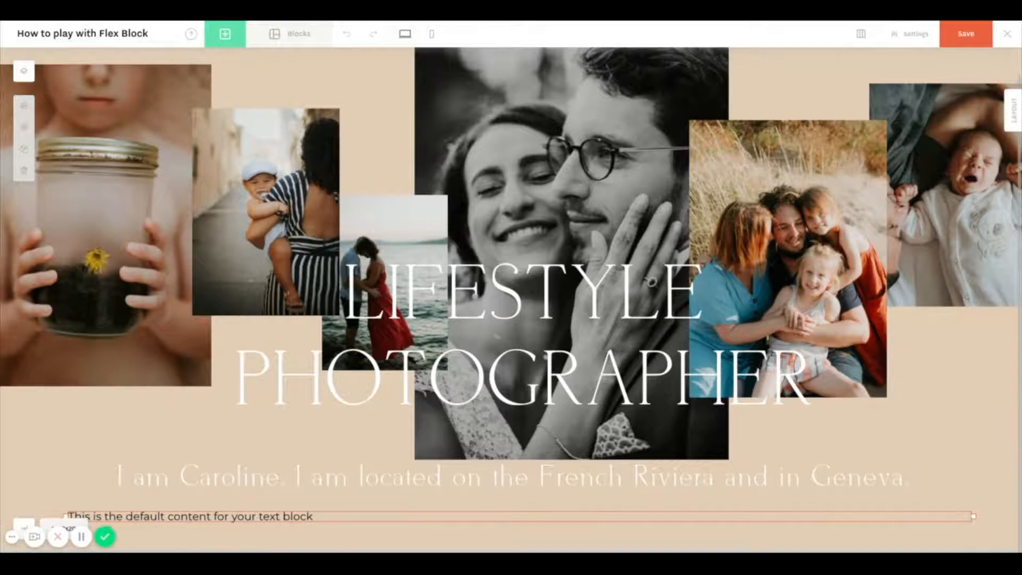
Dock the element settings on the opposite side and replace the default text with "I capture everyday life details, candid moments of life big and small events."
click(651, 518)
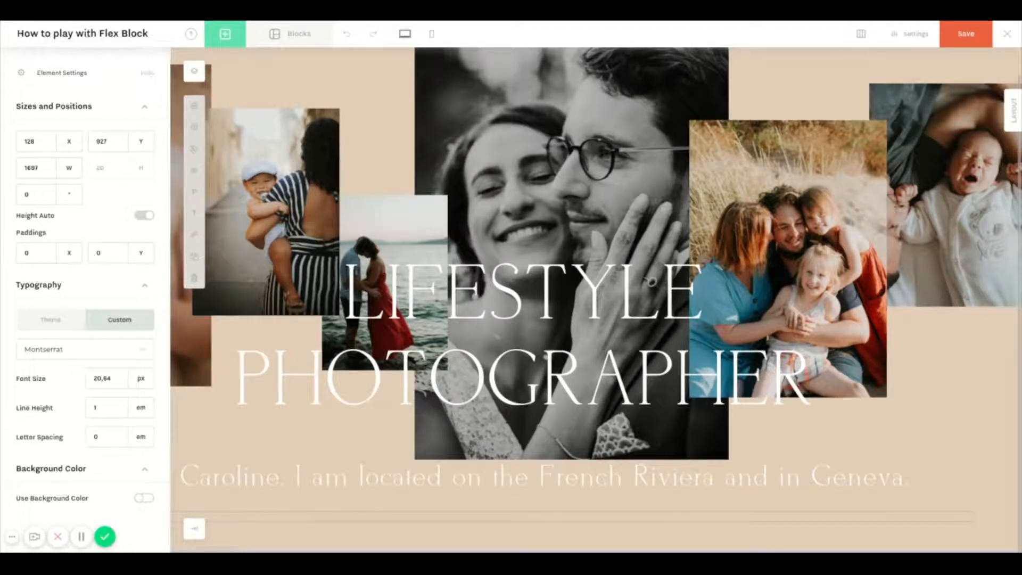
click(193, 529)
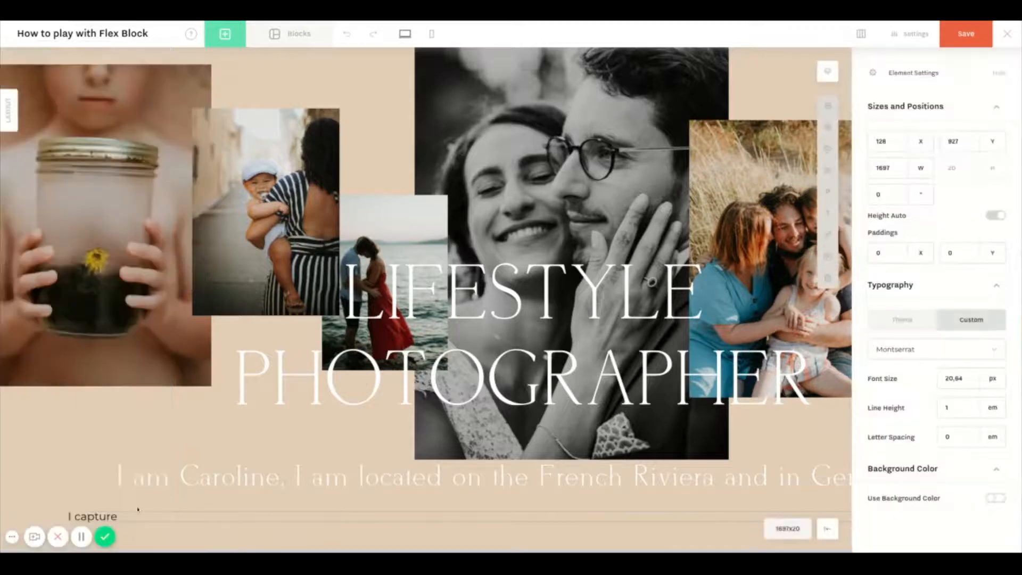
text(I capture everyday life details.)
text( candid momenrs)
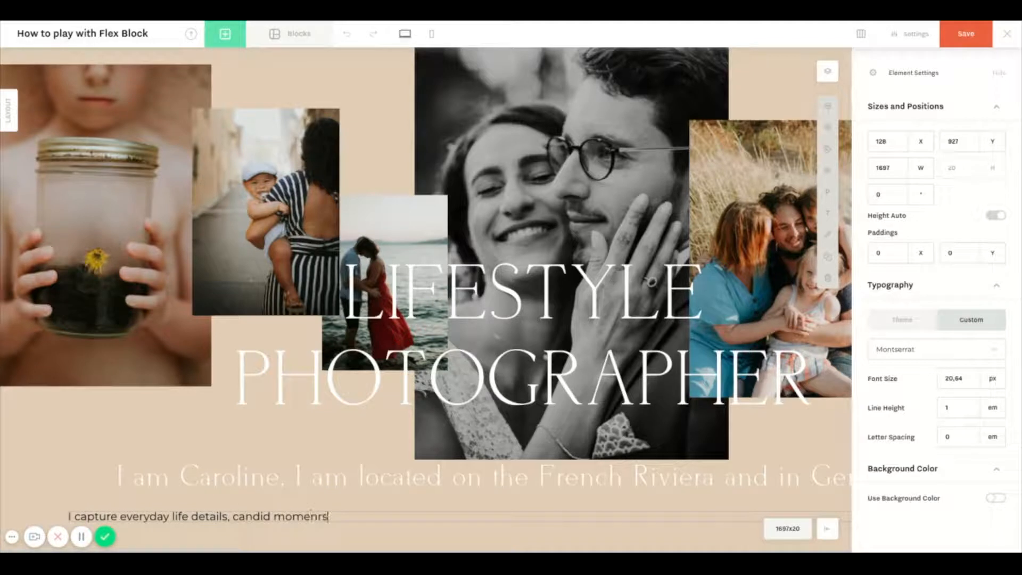
key(BackSpace)
text(ts pf)
key(BackSpace)
key(BackSpace)
text(of life big ans)
text( samal)
key(BackSpace)
key(BackSpace)
key(BackSpace)
key(BackSpace)
text(mall events.)
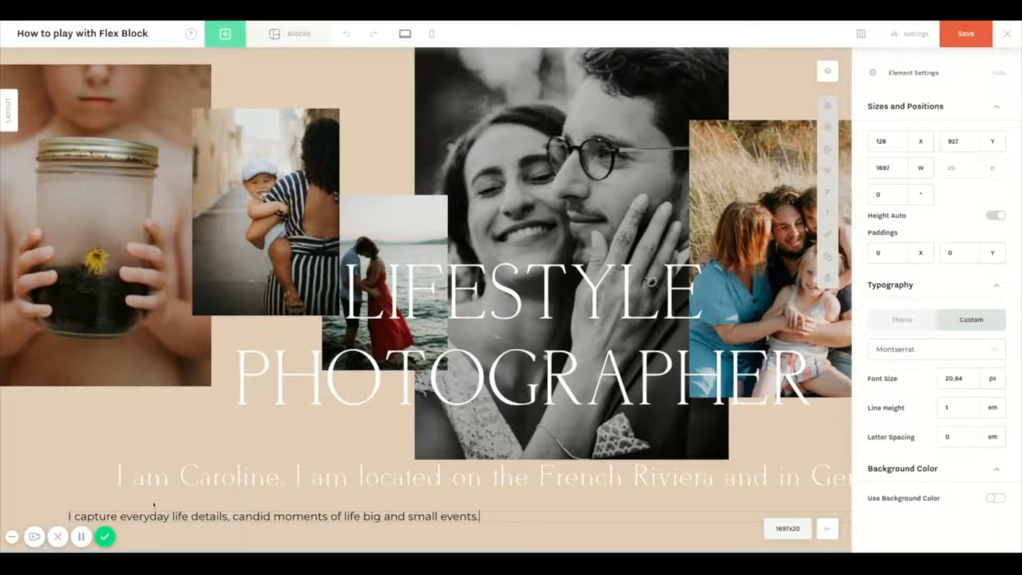
text(s)
Center the third text block horizontally on the canvas and center-align its text
key(ctrl+a)
mouse_move(827, 170)
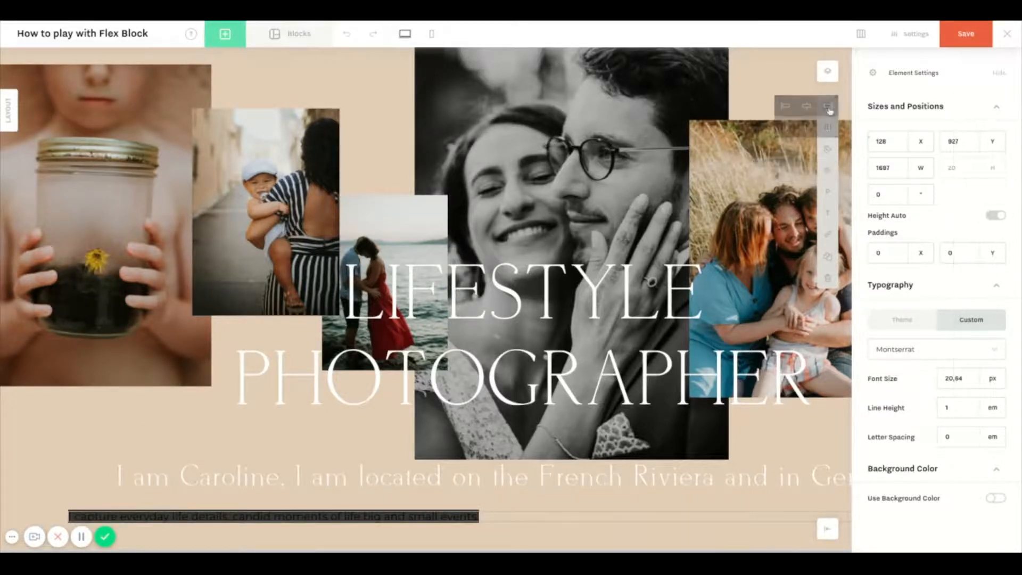
click(809, 108)
mouse_move(828, 171)
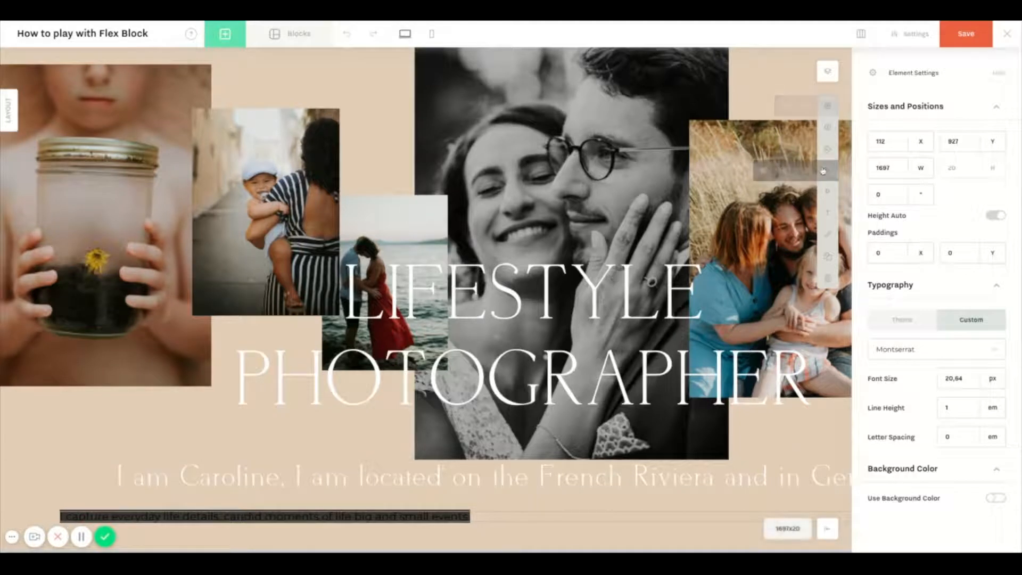
click(793, 176)
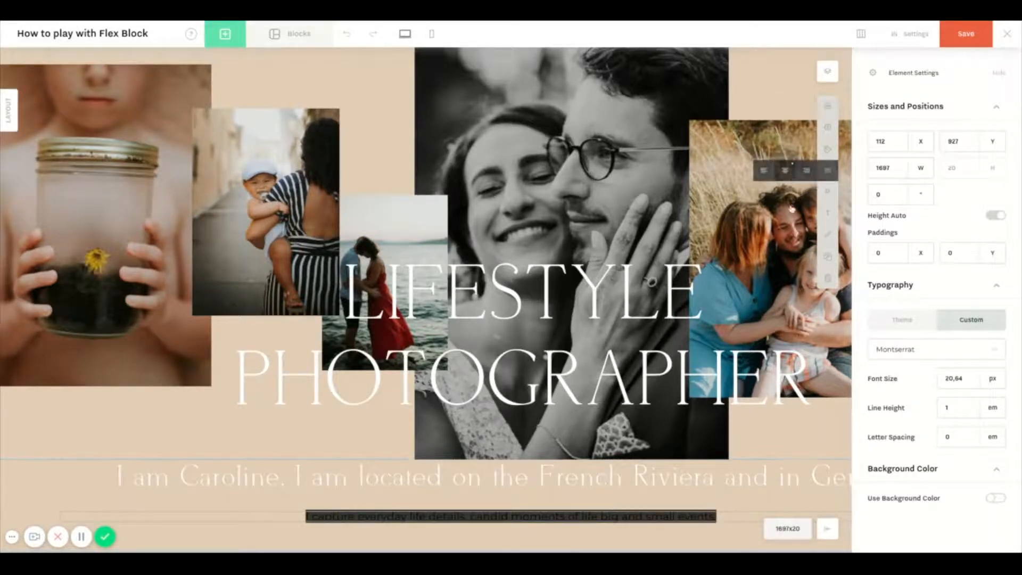
Switch the description line from custom typography to a handwritten theme text style
click(903, 322)
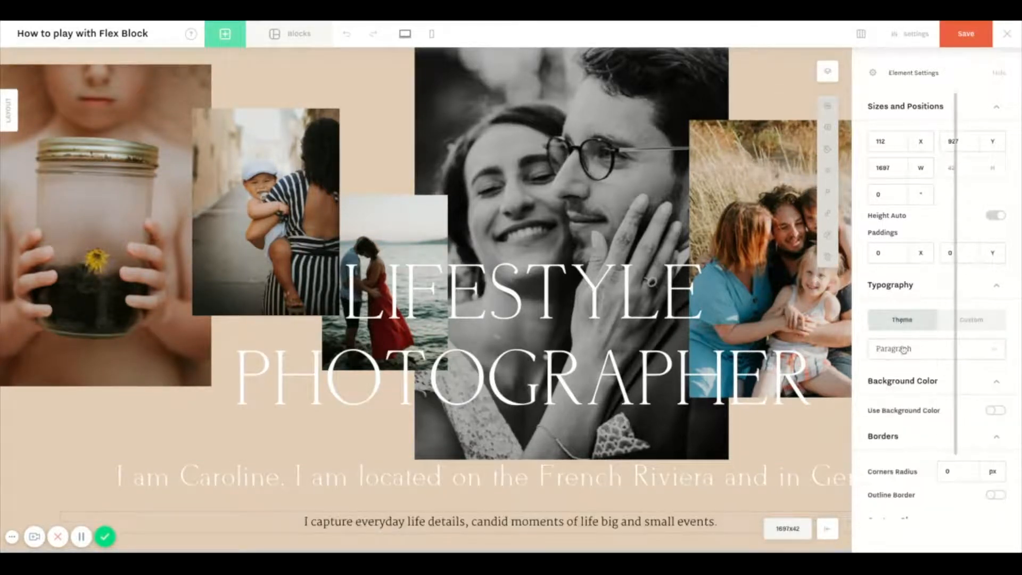
click(904, 349)
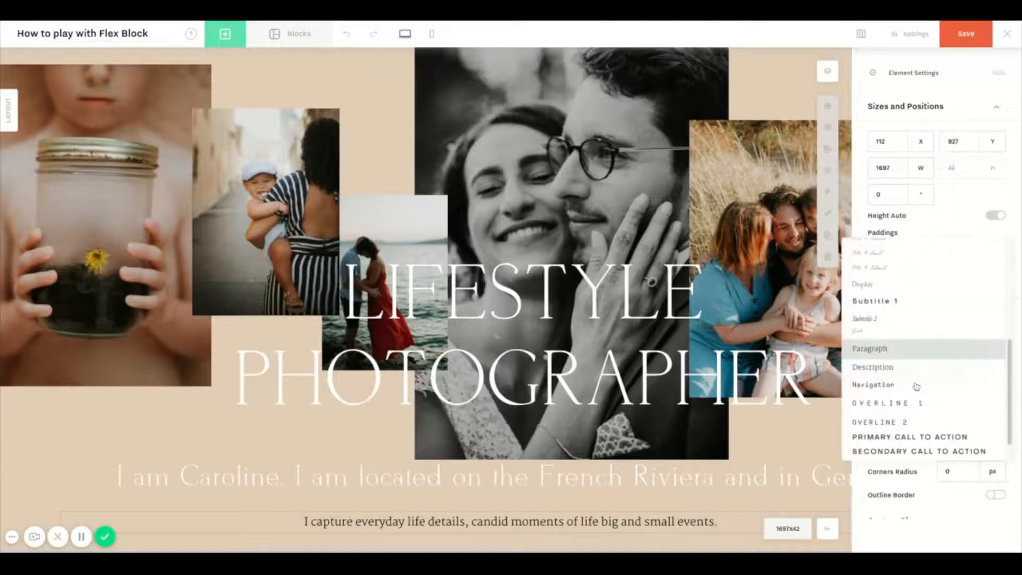
click(870, 335)
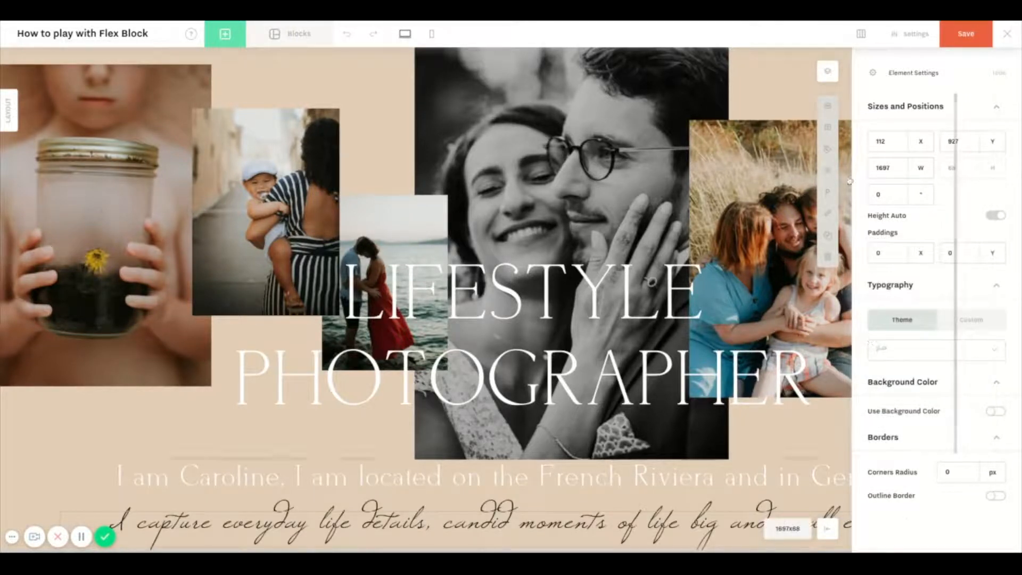
Color the description line with the gold Scheme 1 Text/Accent theme color and hide the element settings
click(828, 171)
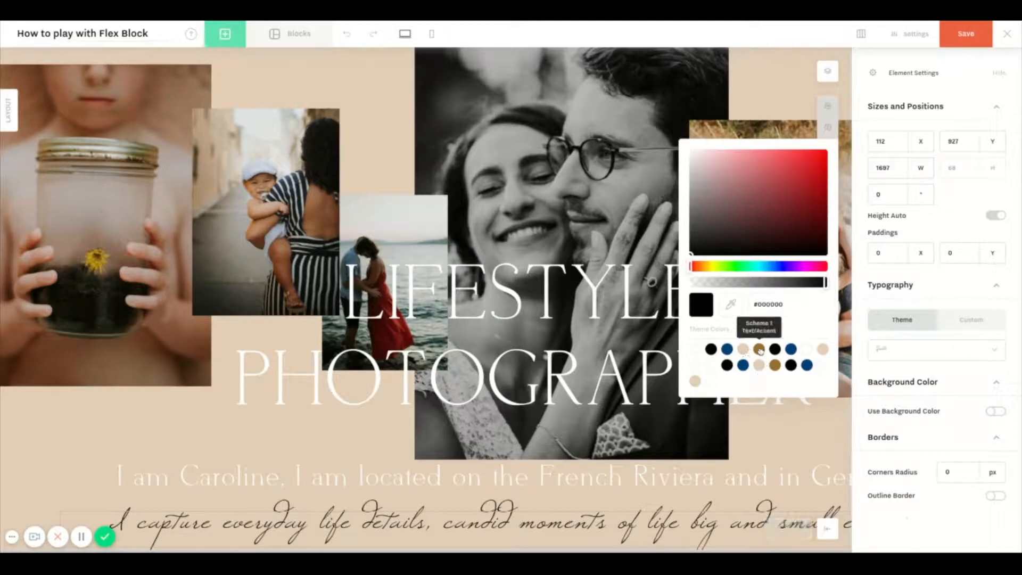
click(760, 349)
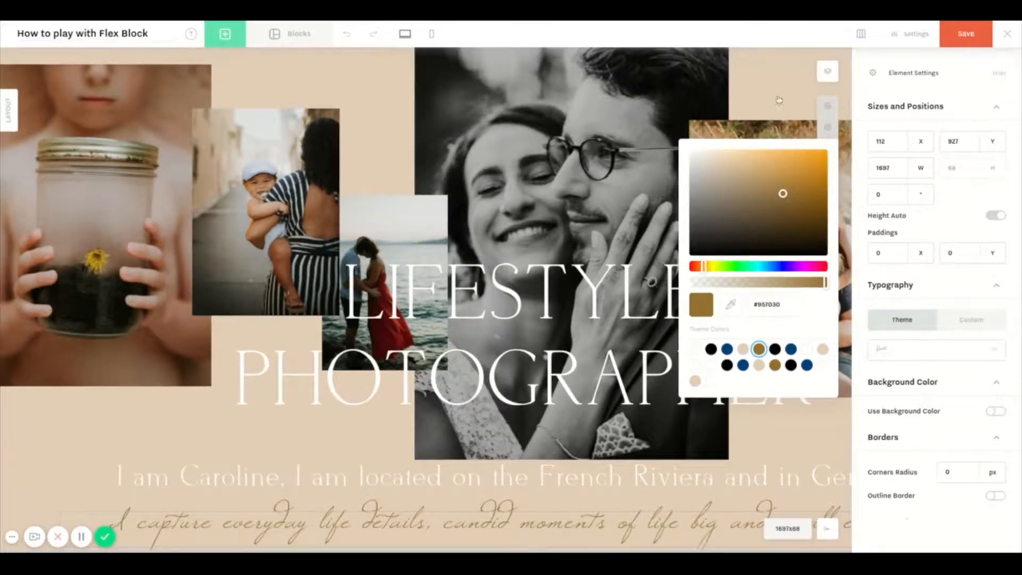
click(780, 101)
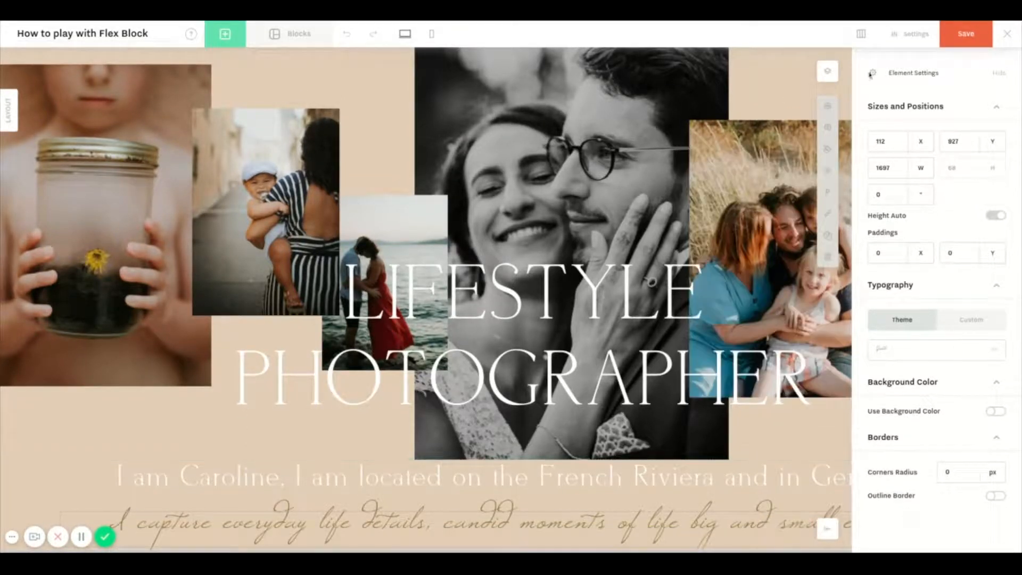
click(1000, 74)
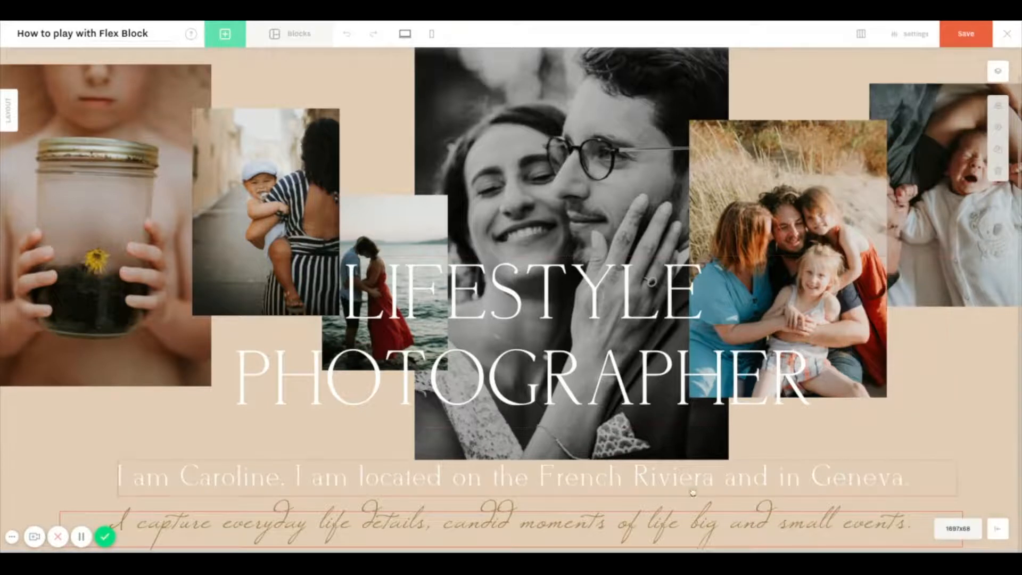
Move the description line slightly lower and shift the LIFESTYLE PHOTOGRAPHER heading down to the introduction line
click(557, 547)
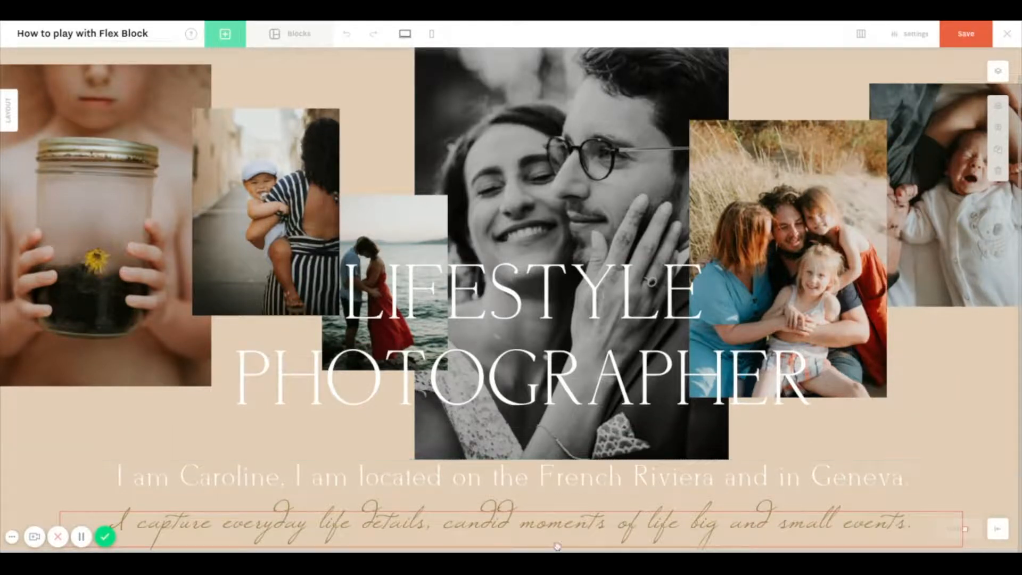
drag(539, 530, 538, 528)
click(532, 478)
click(558, 379)
drag(515, 261, 521, 286)
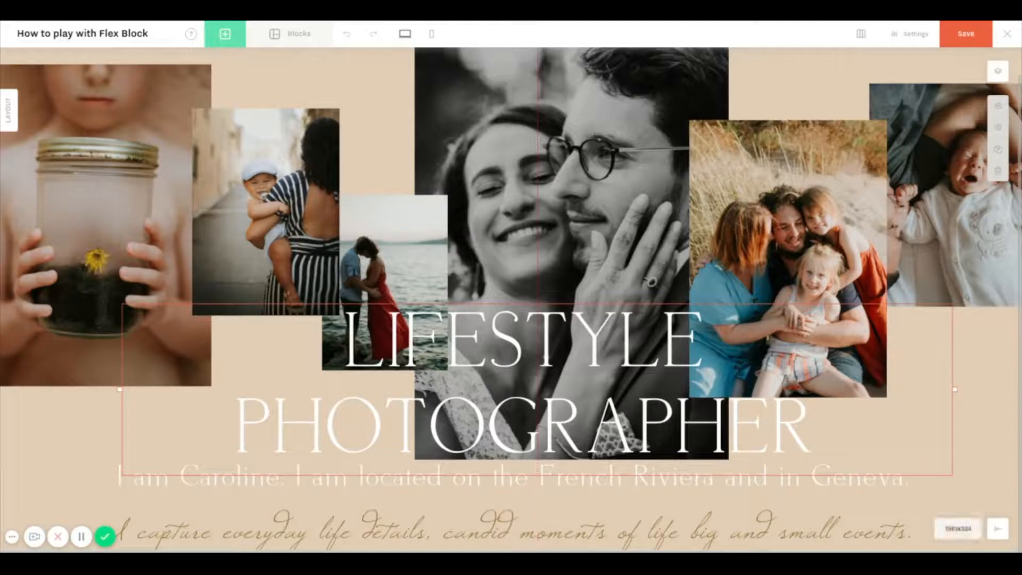
Lower the introduction line slightly so it sits closer to the description line
click(1002, 345)
click(850, 485)
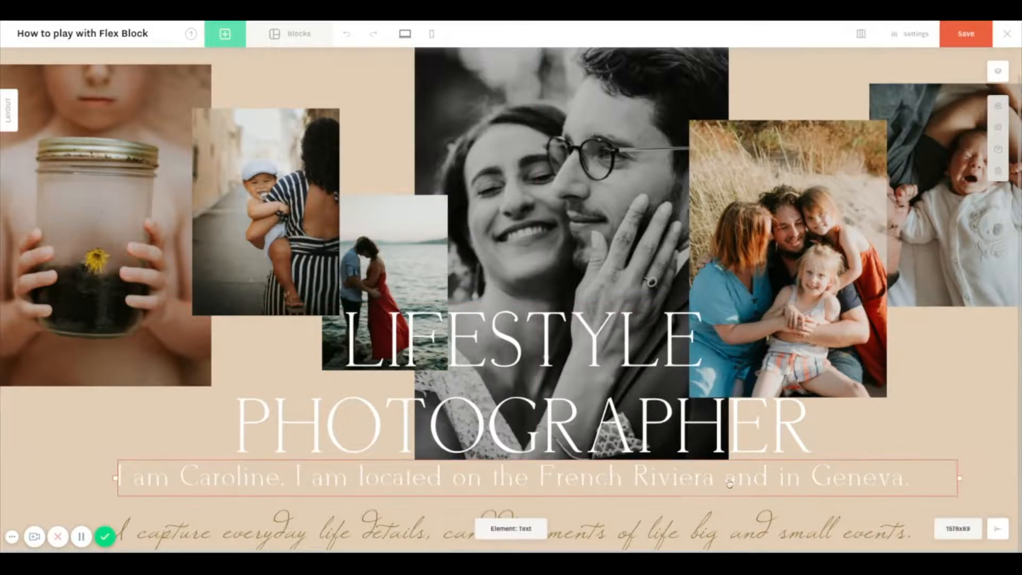
drag(678, 469, 677, 479)
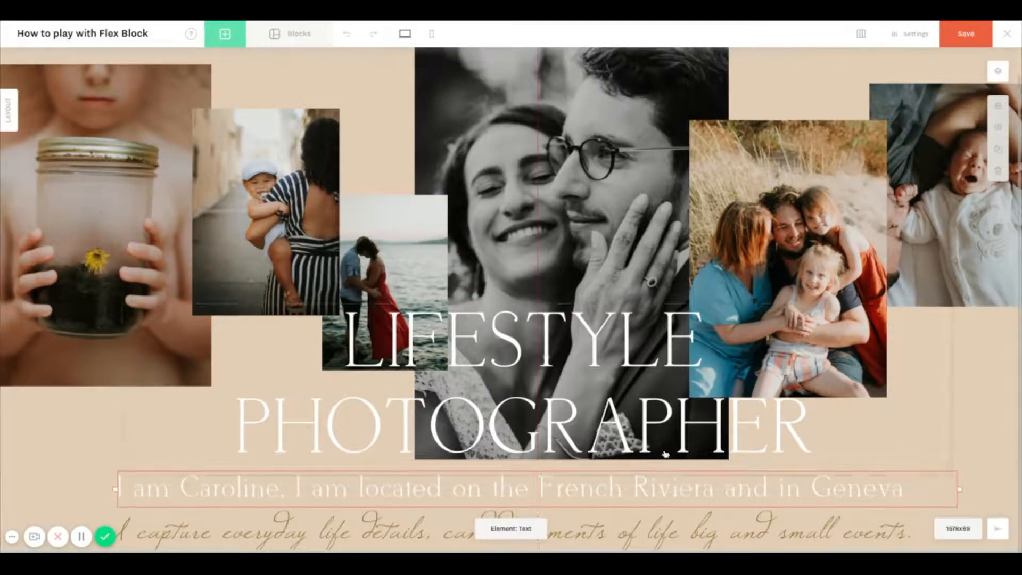
Move the LIFESTYLE PHOTOGRAPHER heading down toward the introduction line, then nudge it slightly back up
drag(657, 410, 656, 422)
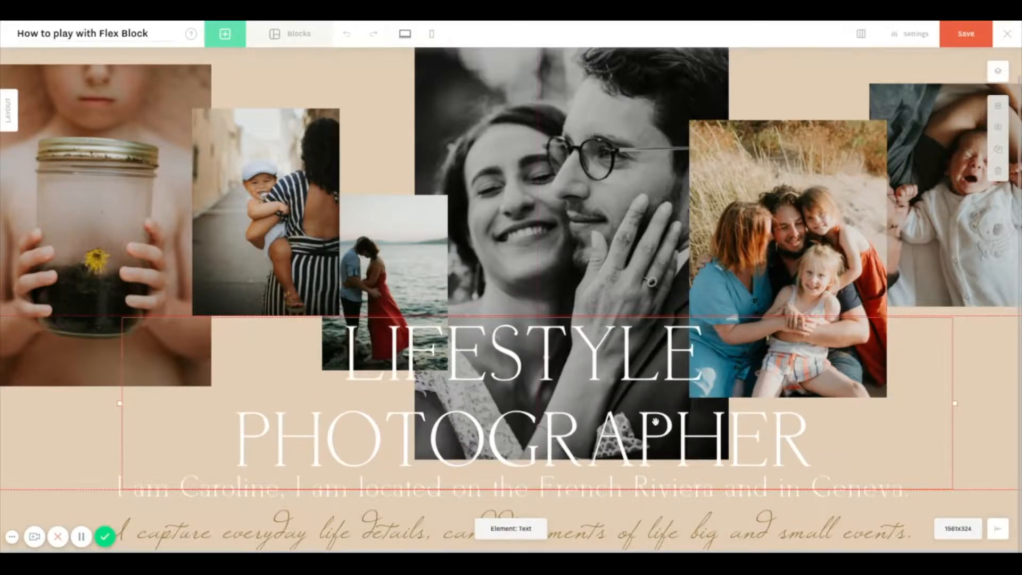
key(Up)
key(Up)
key(Up)
key(Up)
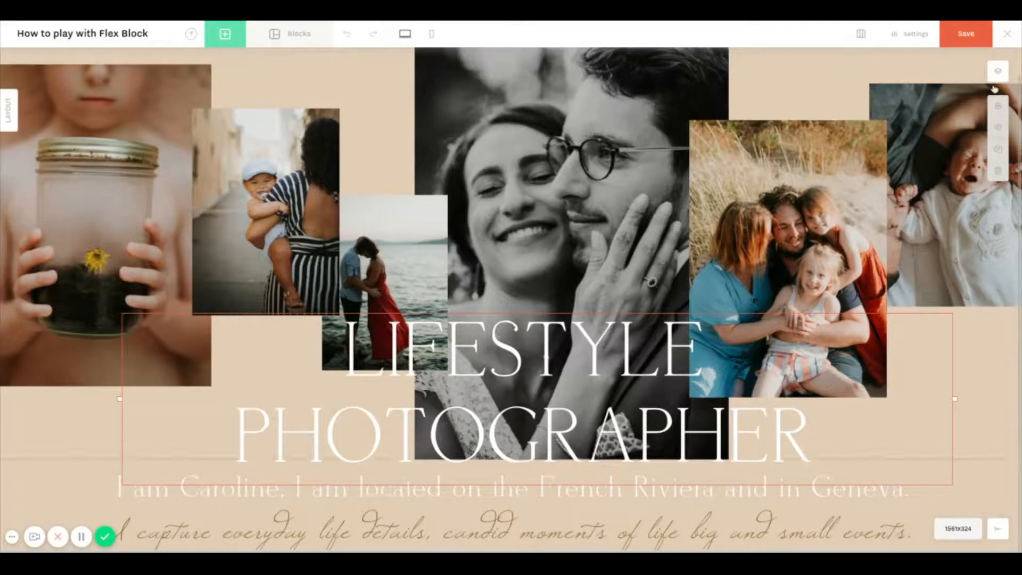
Center the heading and the introduction line horizontally on the canvas
click(997, 107)
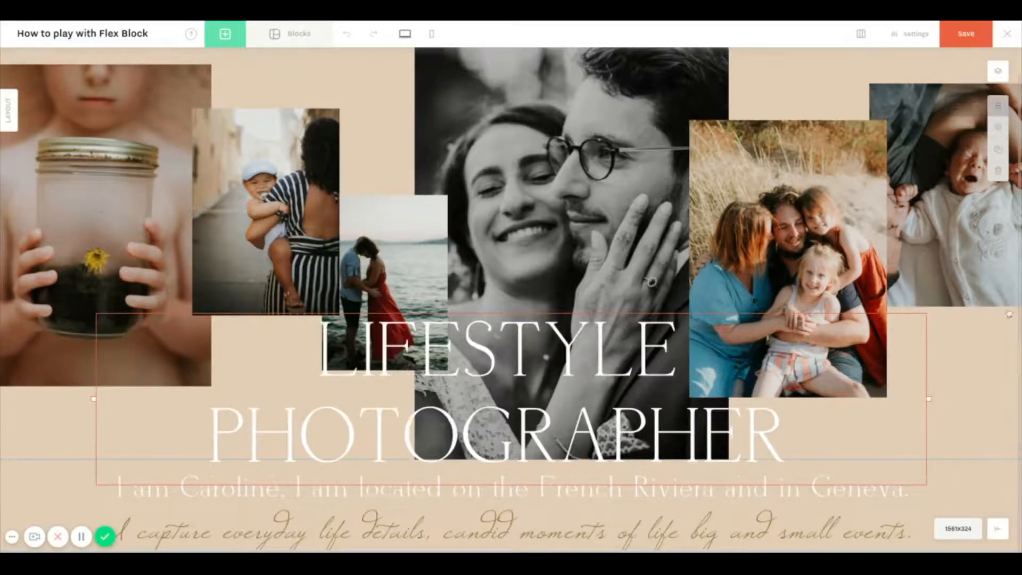
click(970, 384)
click(837, 495)
mouse_move(999, 125)
click(999, 125)
click(982, 434)
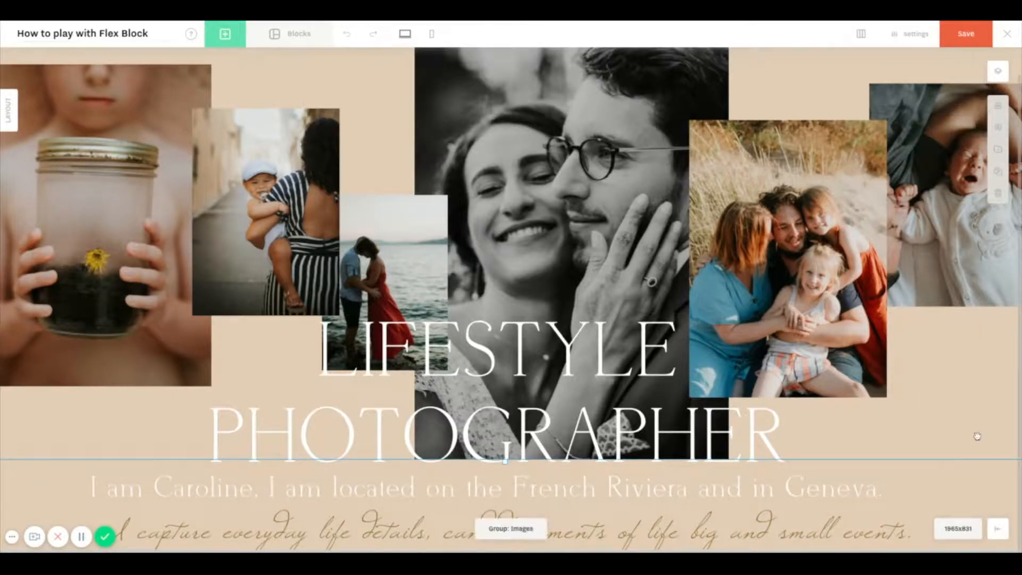
Rename the block "Bloc 1 Home Page" and save it
scroll(905, 373, up, 1)
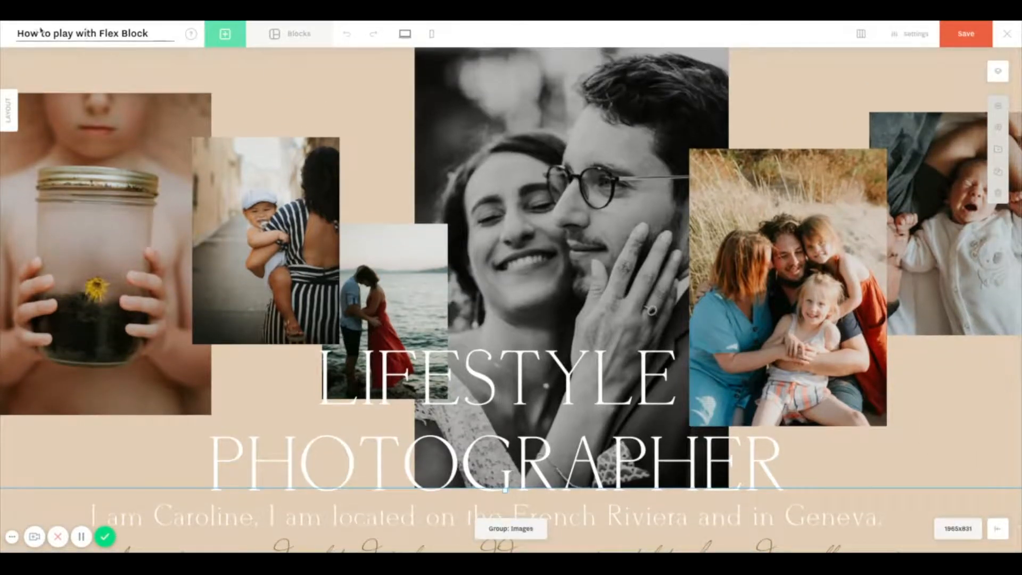
drag(18, 33, 148, 34)
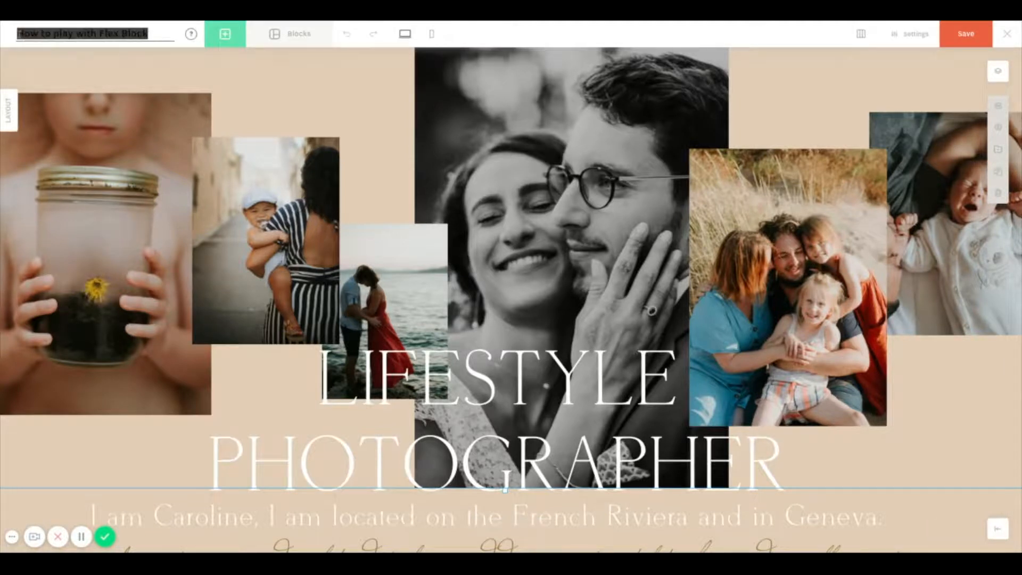
text(Bloc)
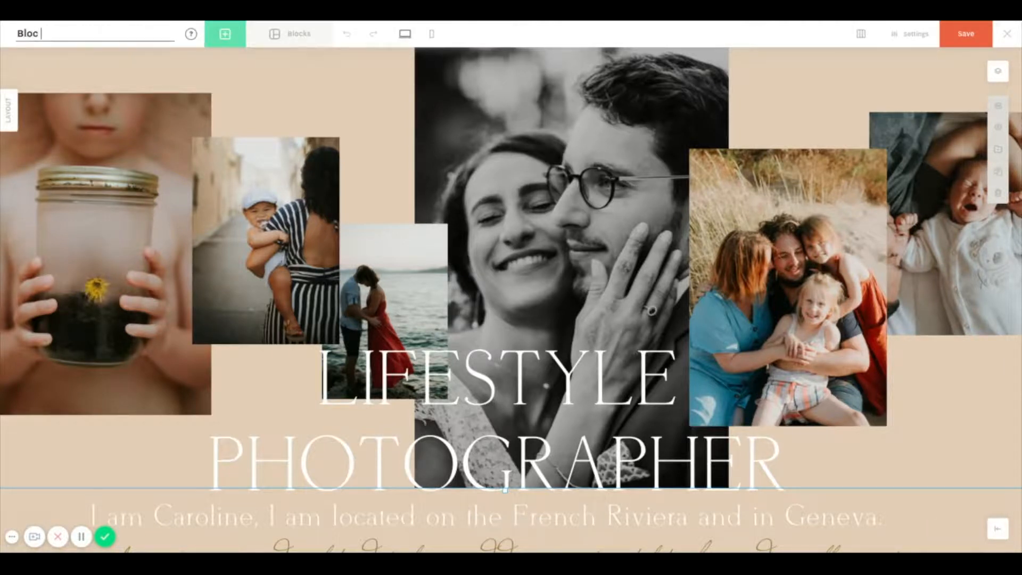
text( 1 Home Page)
click(955, 36)
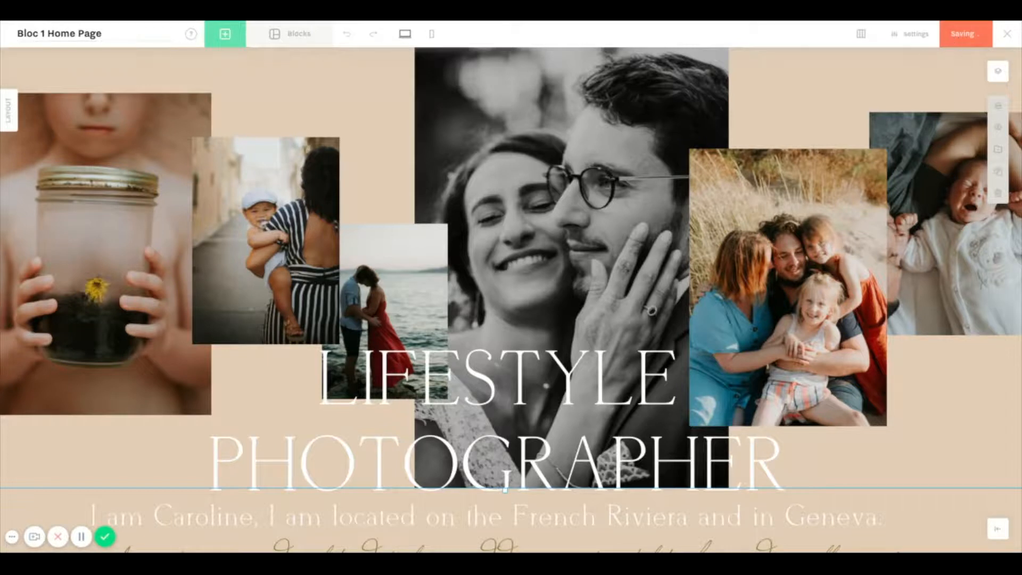
Examine the overlapping category photos in the Categories block, including the Weddings image overlay and the Family photo
scroll(847, 144, down, 1)
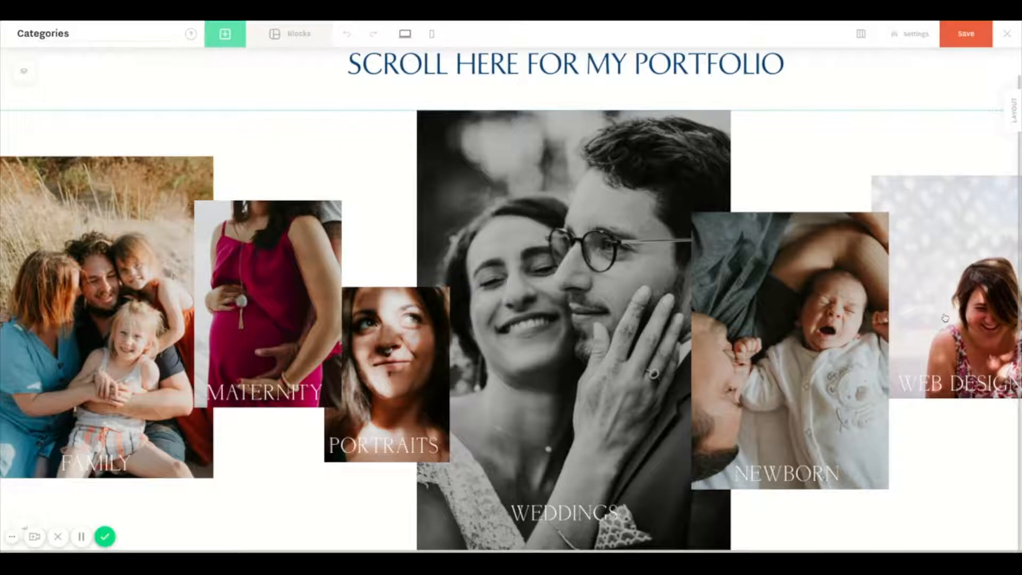
click(586, 469)
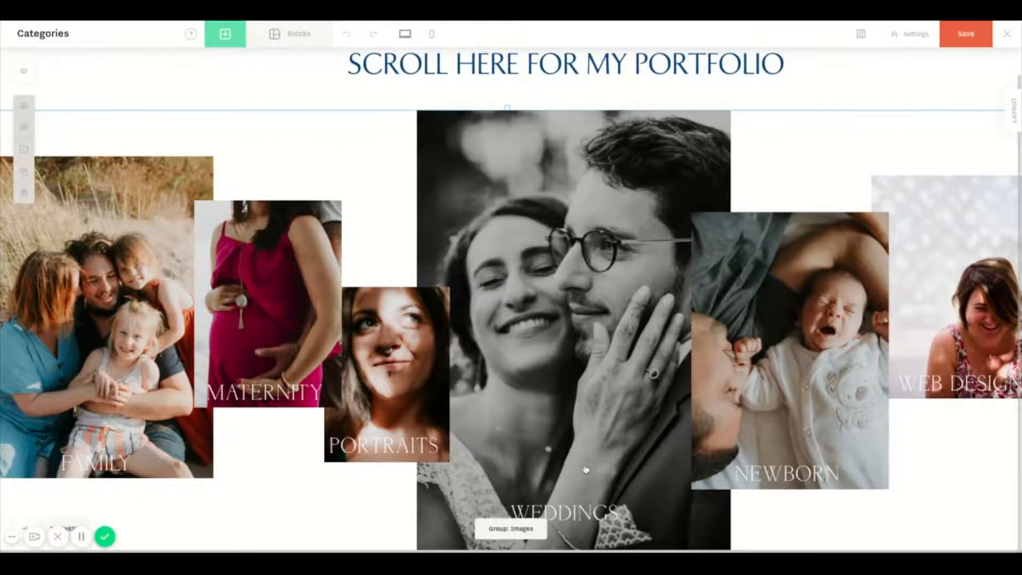
click(548, 303)
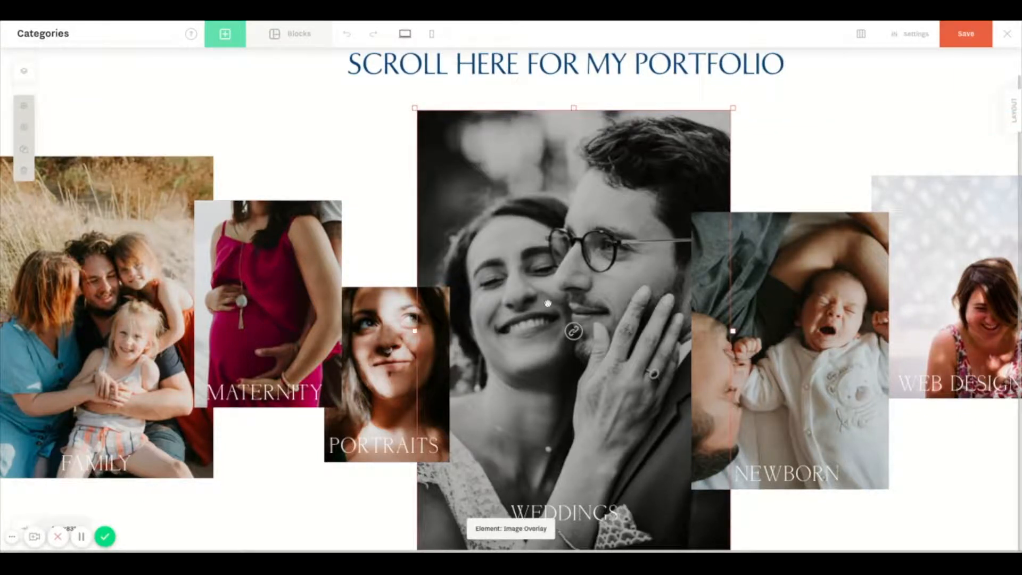
click(457, 379)
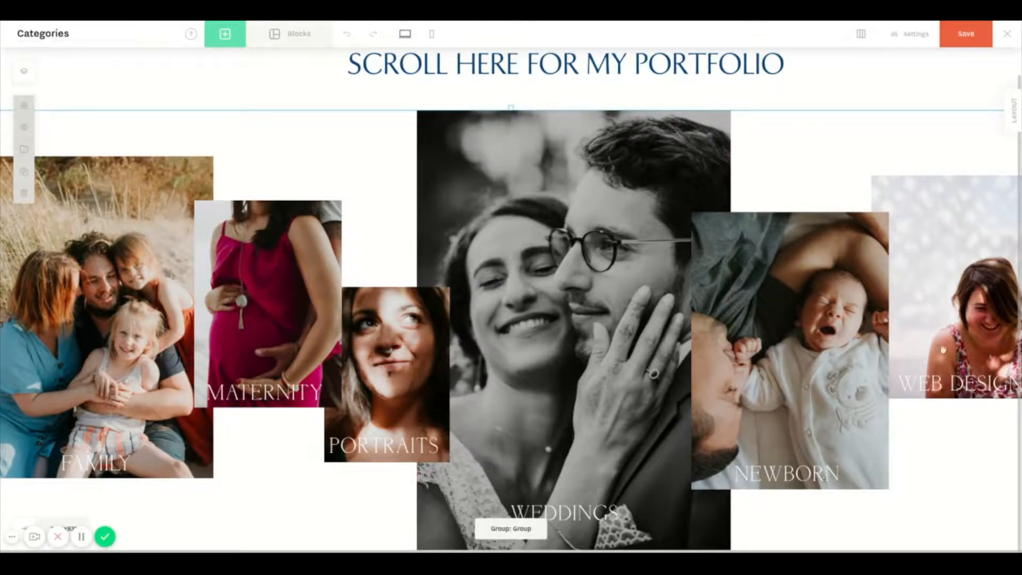
click(103, 474)
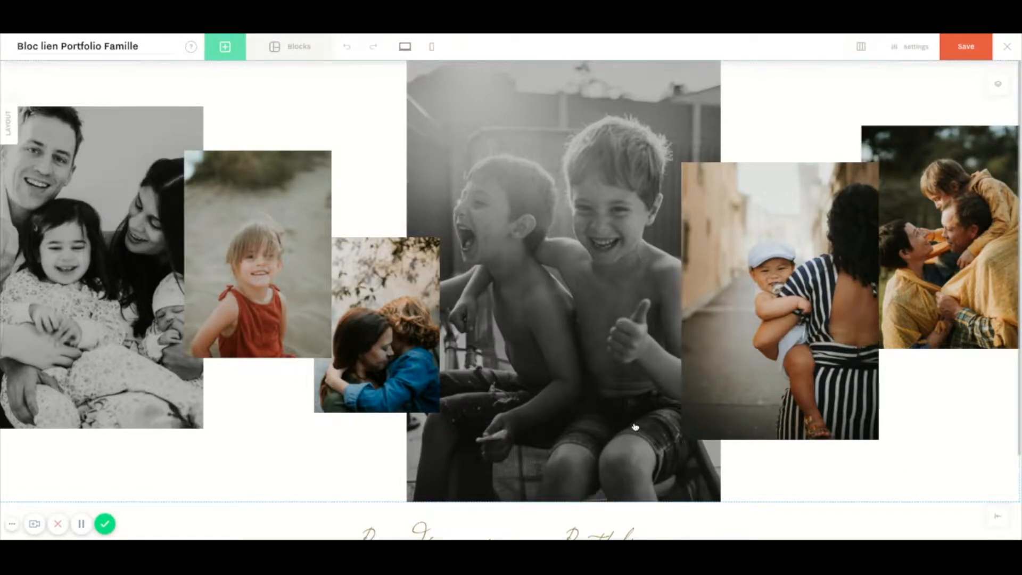
Replace the French line below the photos in the Bloc lien Portfolio Famille block with "Invitation to my Portfolio"
scroll(635, 426, down, 1)
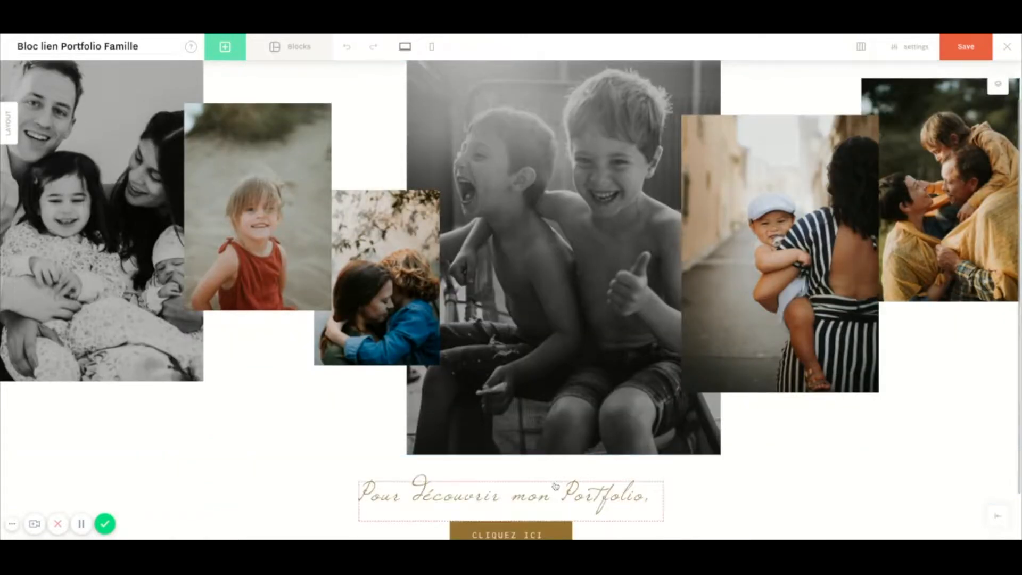
scroll(555, 488, down, 1)
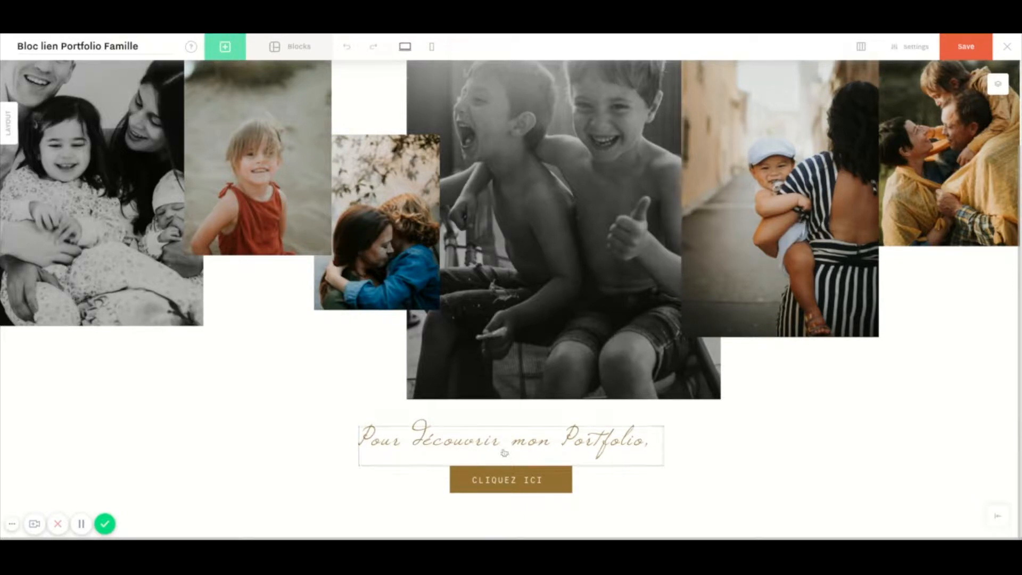
click(520, 449)
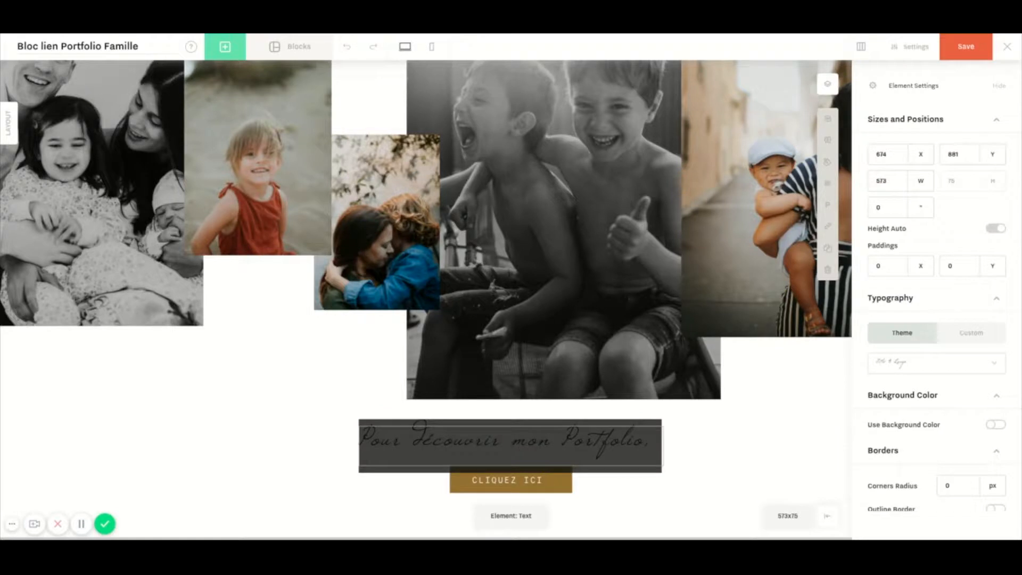
text(Invitation)
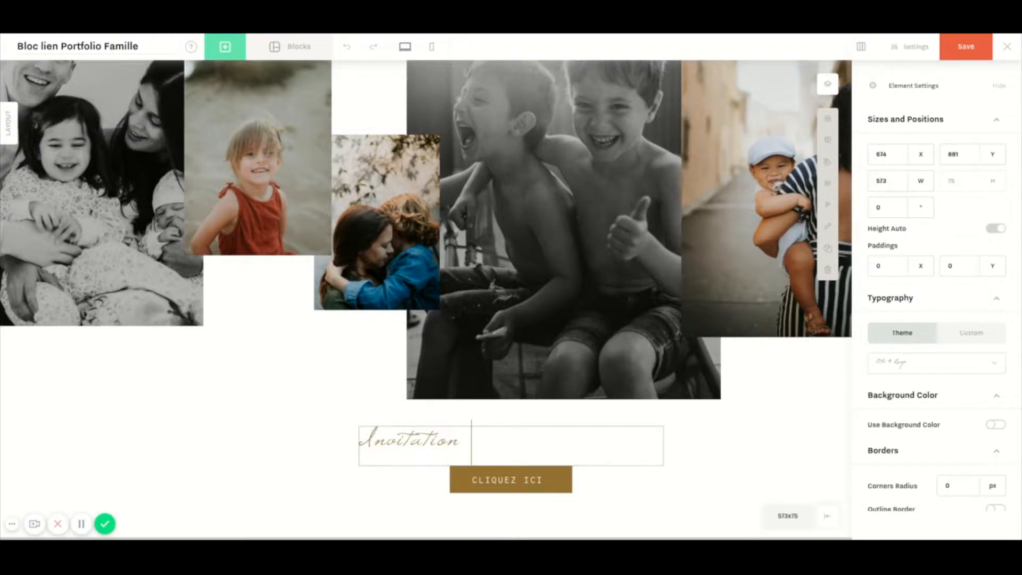
text( to my)
text(Pot)
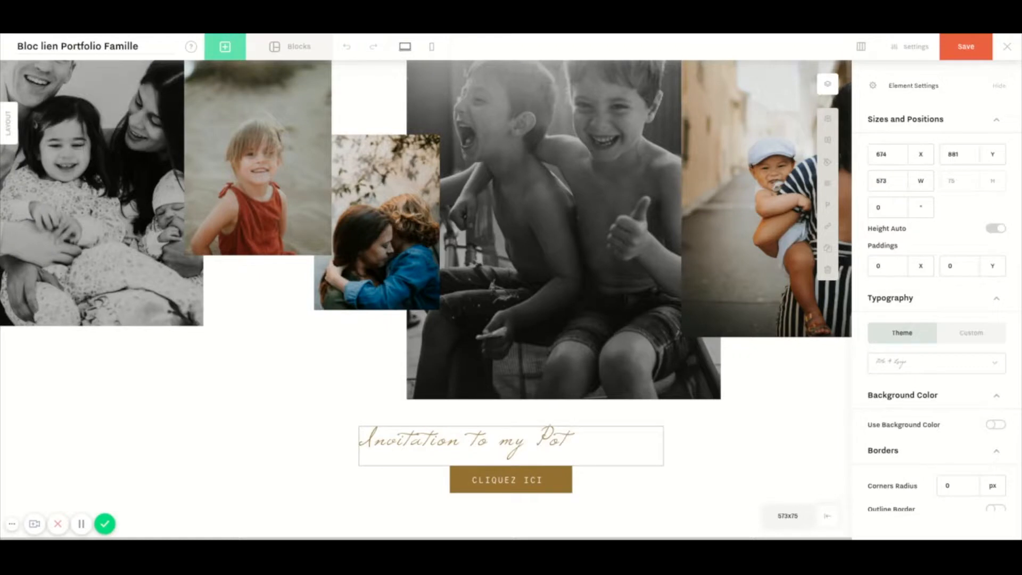
key(BackSpace)
text(rtfolio)
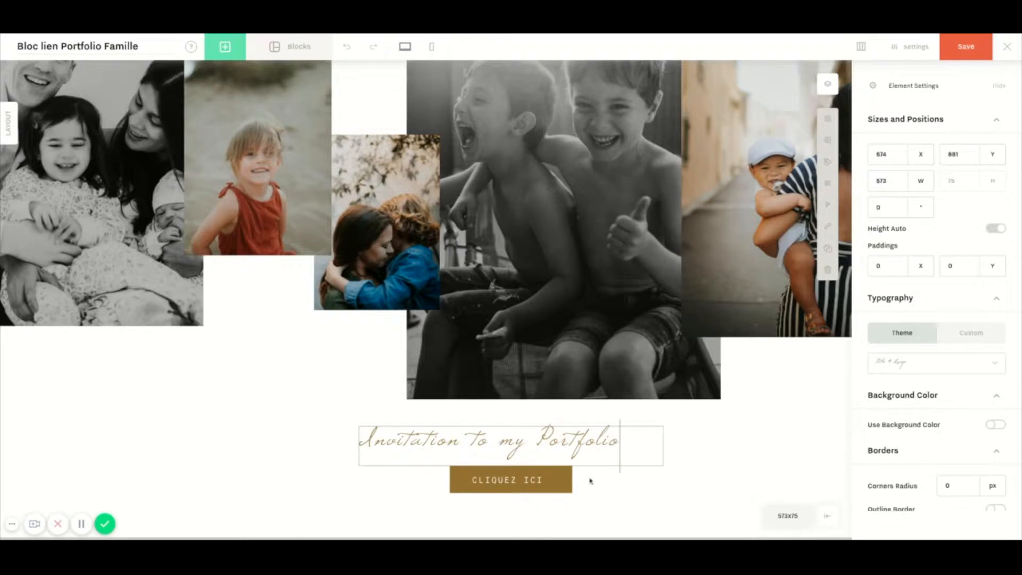
Narrow the "Invitation to my Portfolio" text box to fit its text and center it above the gold button
click(672, 446)
click(583, 444)
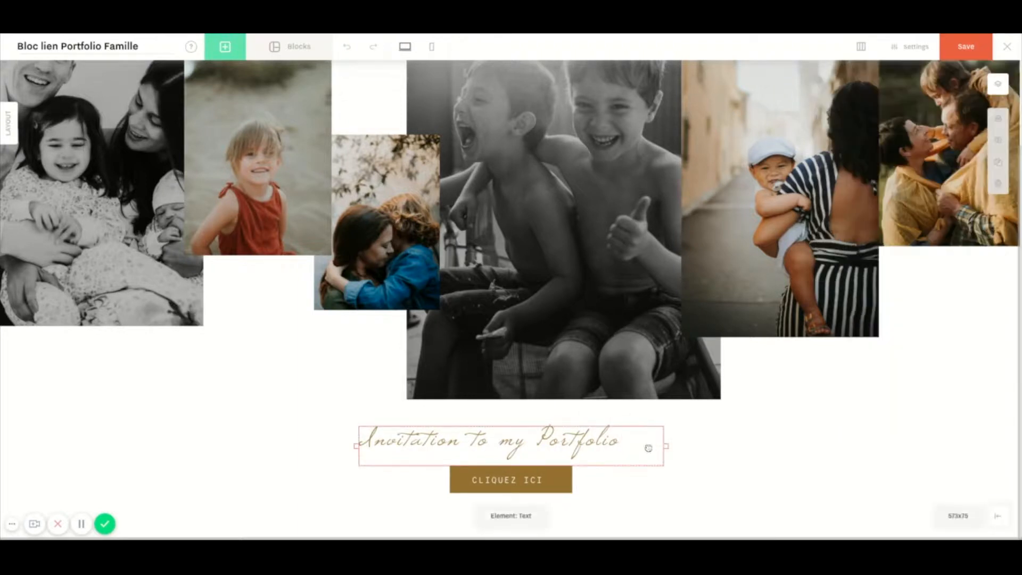
drag(663, 448, 626, 448)
drag(522, 439, 513, 434)
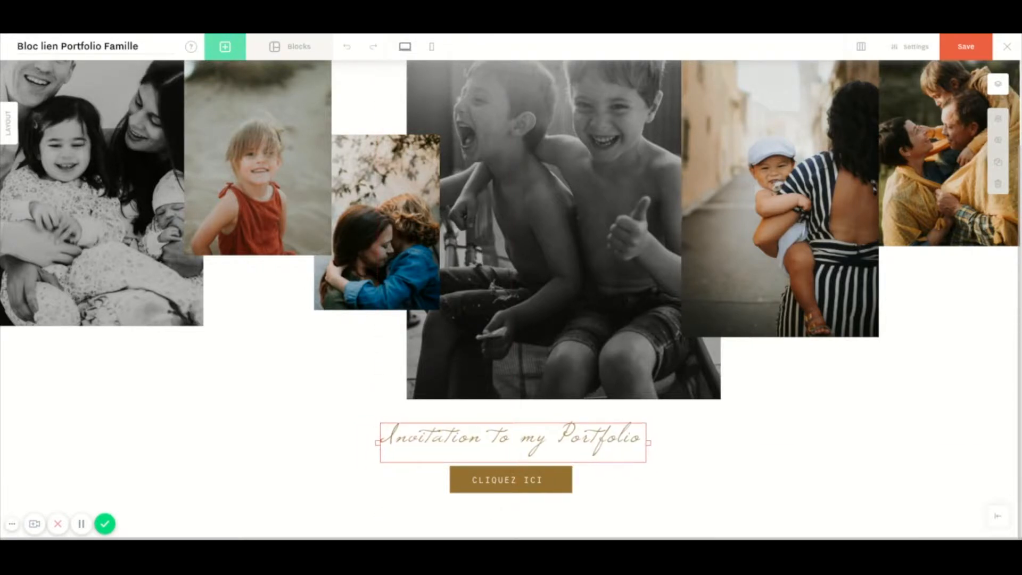
Change the gold button's label to "CLICK HERE"
click(523, 481)
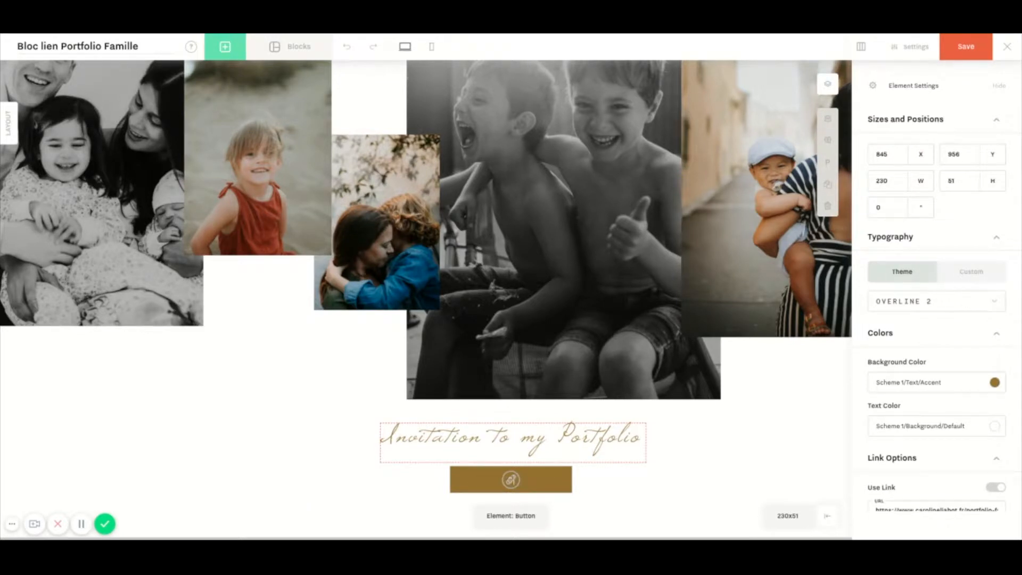
text(CLICK HERE)
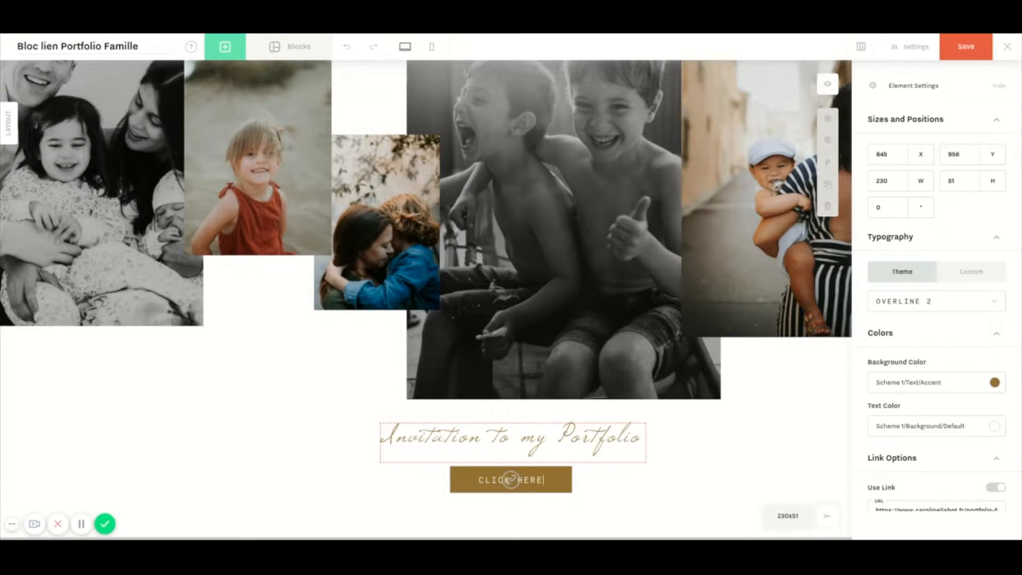
scroll(690, 487, up, 2)
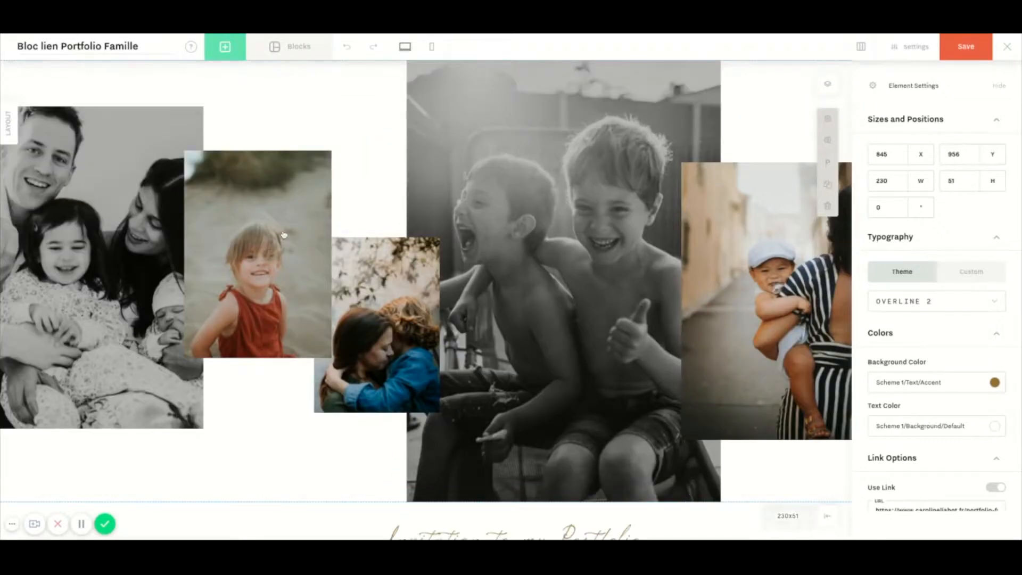
Deselect the gold button and review the overlapping family photos in the Bloc lien Portfolio Famille block
click(805, 482)
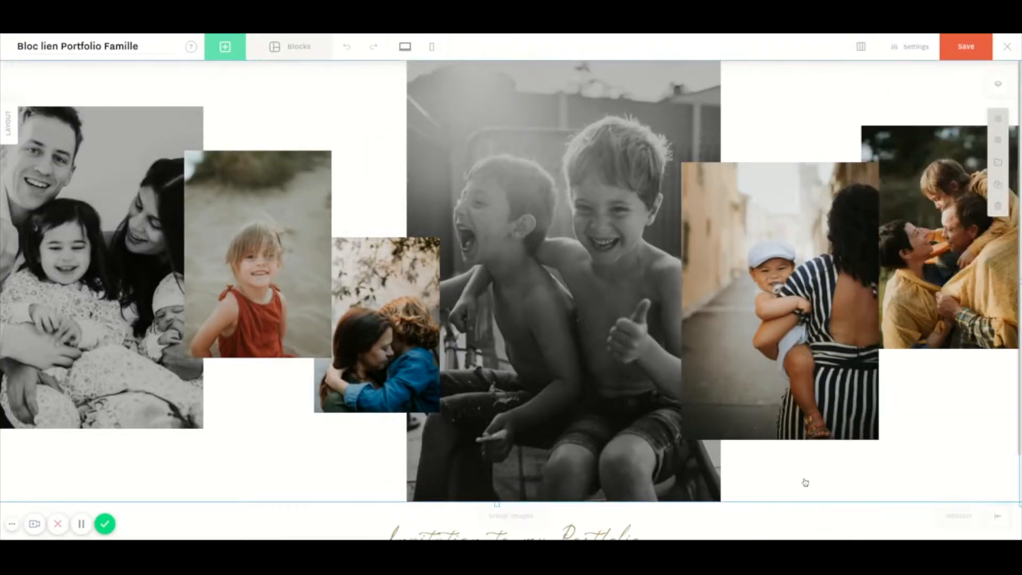
scroll(805, 482, down, 2)
scroll(805, 482, up, 2)
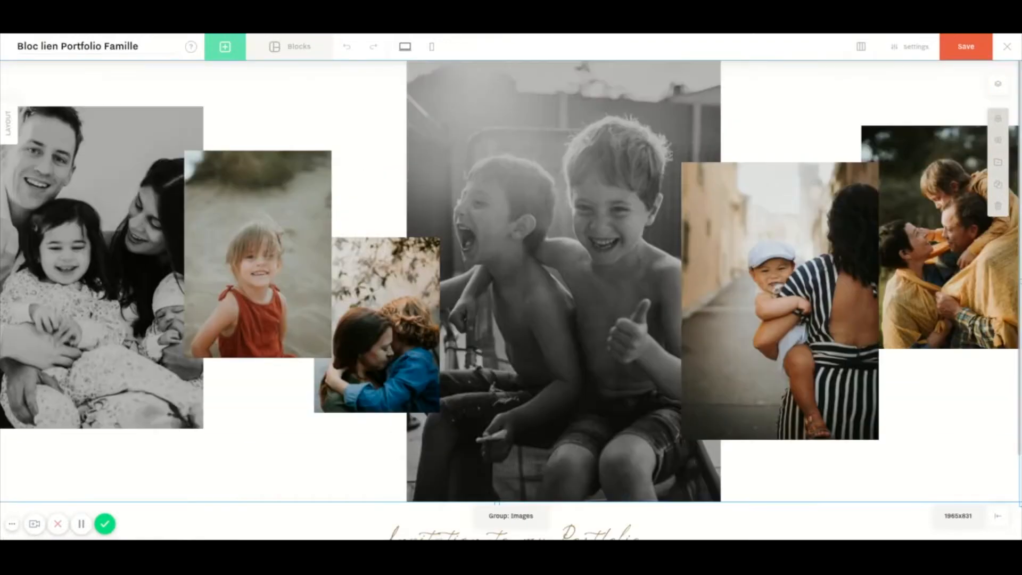
click(897, 469)
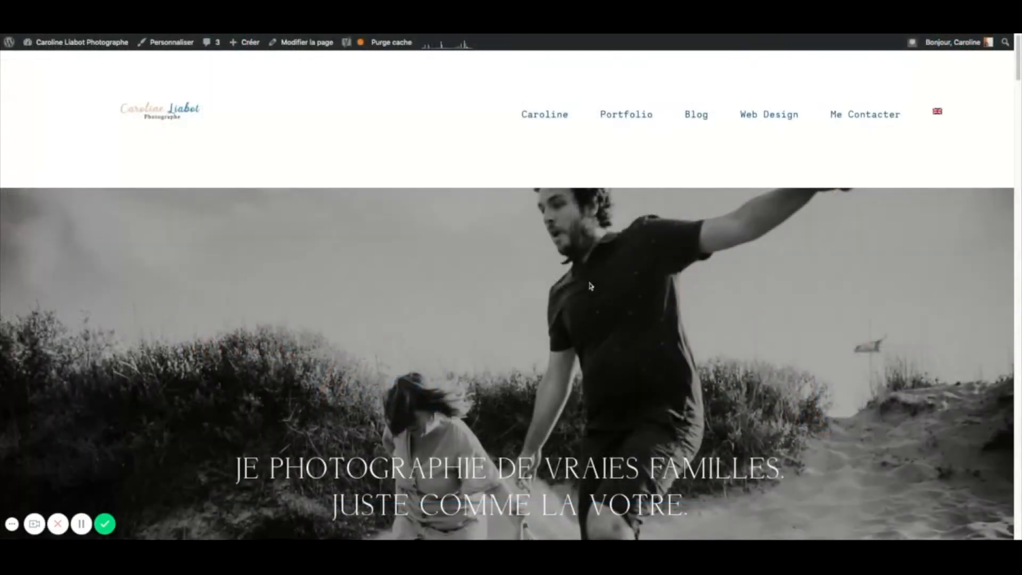
Switch to the live website's family sessions page and look through it down to the overlapping-photo portfolio block
mouse_move(612, 120)
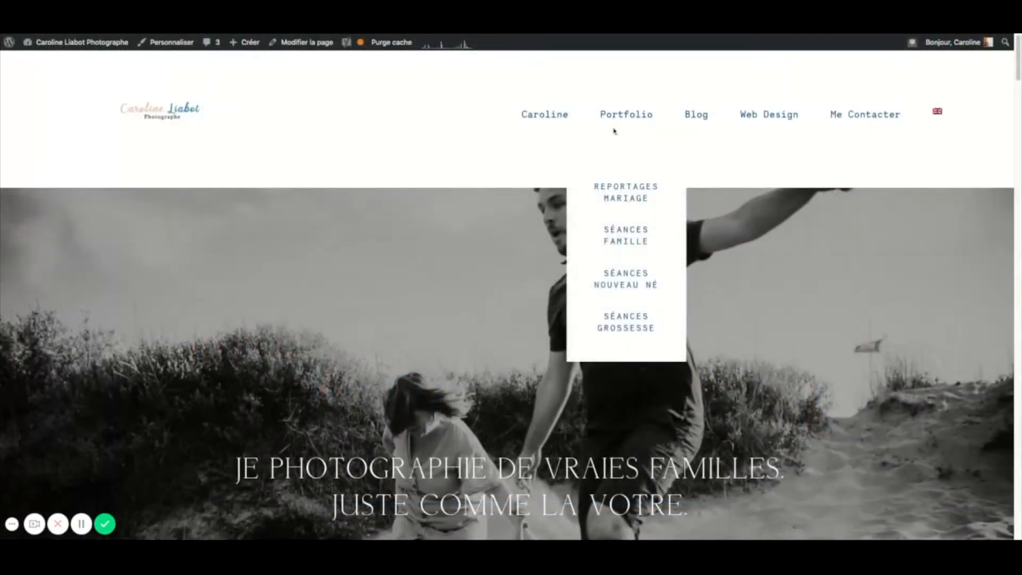
mouse_move(643, 108)
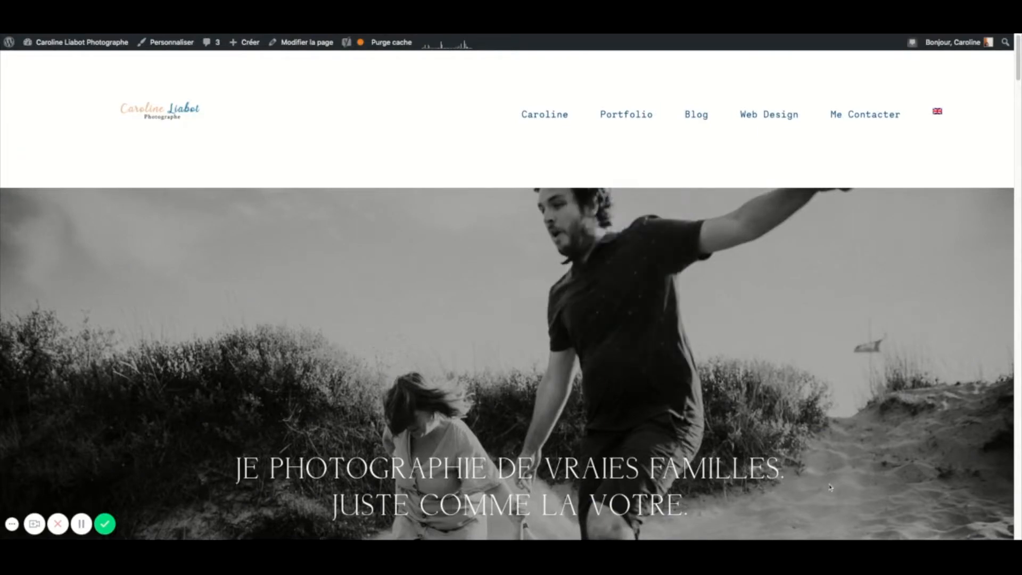
scroll(747, 374, down, 1)
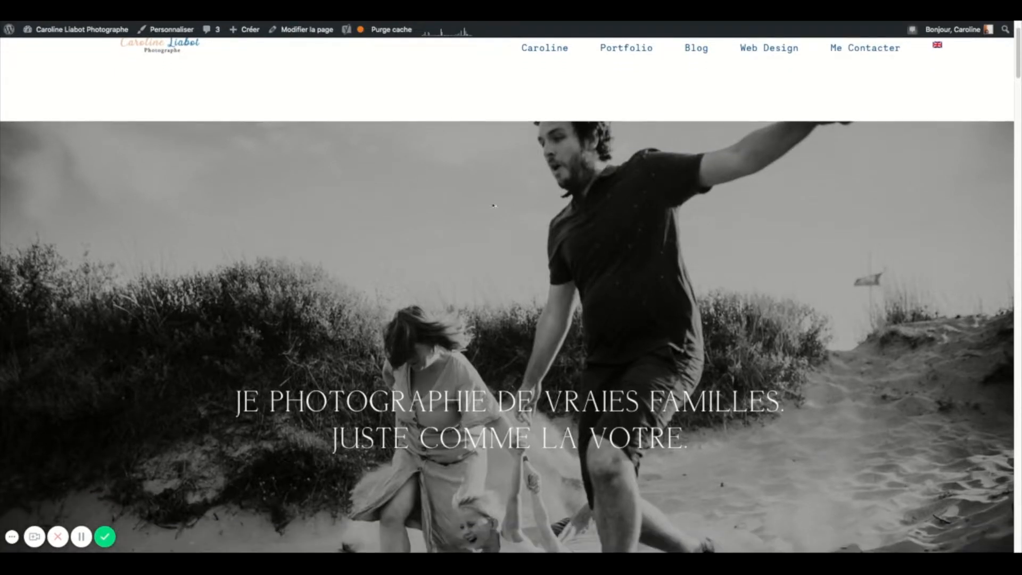
scroll(530, 287, down, 10)
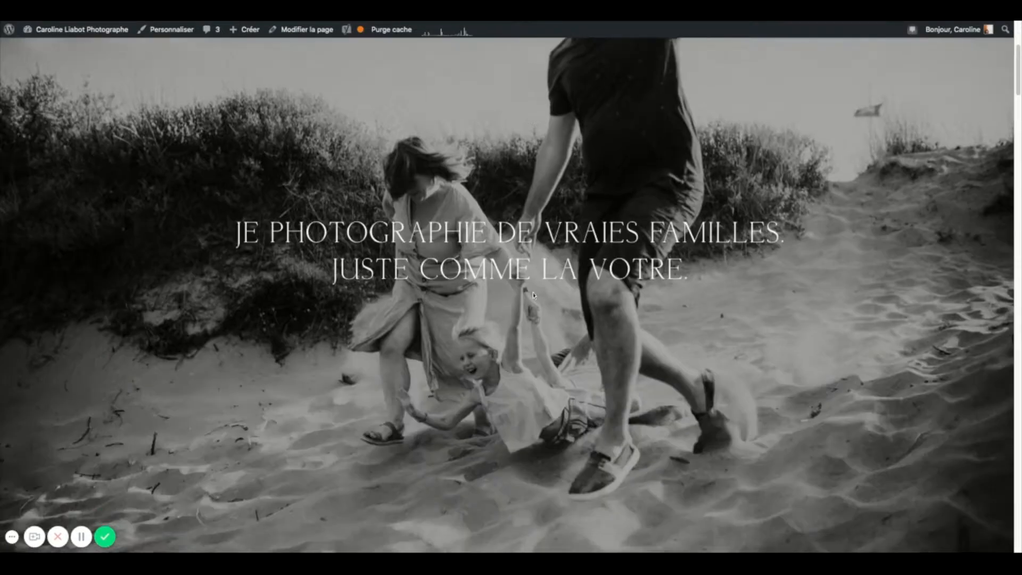
scroll(534, 296, down, 1)
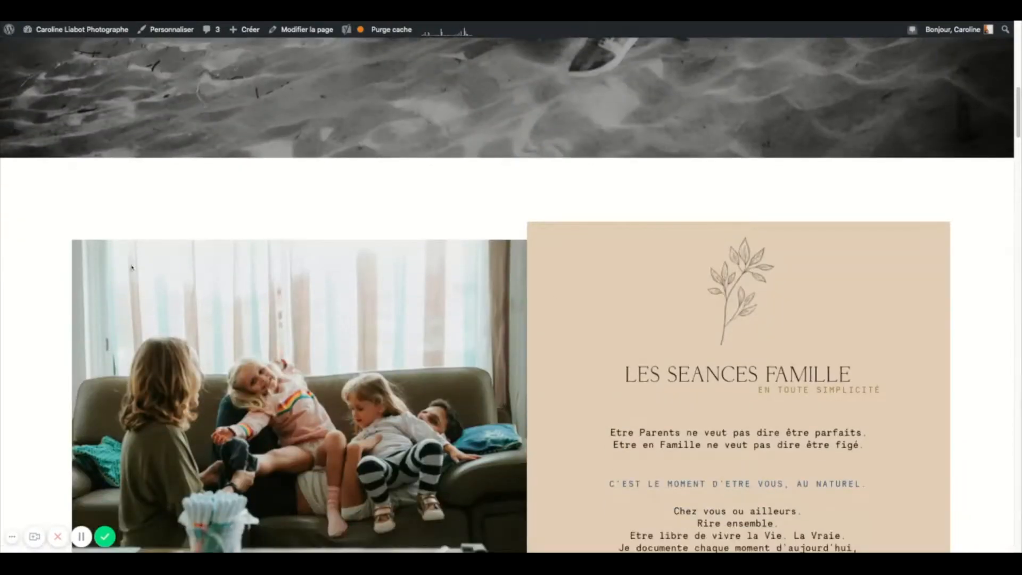
scroll(519, 446, down, 10)
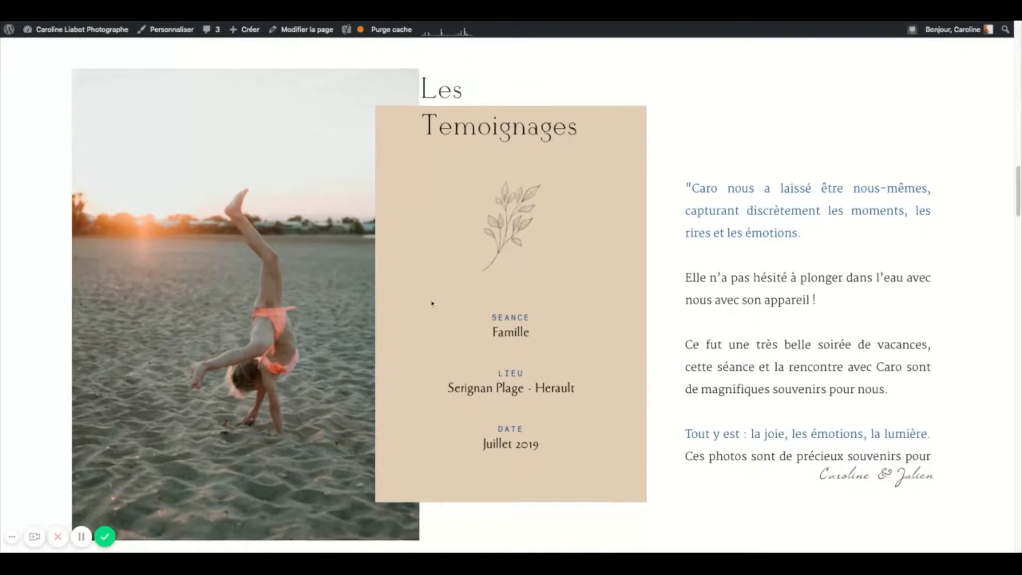
scroll(432, 304, down, 10)
scroll(432, 304, down, 15)
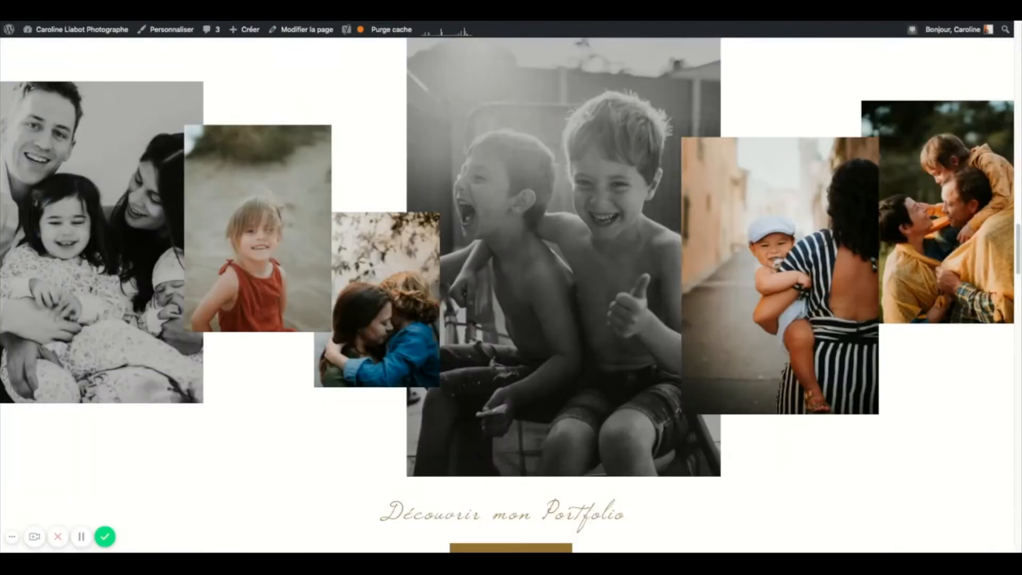
scroll(643, 361, down, 3)
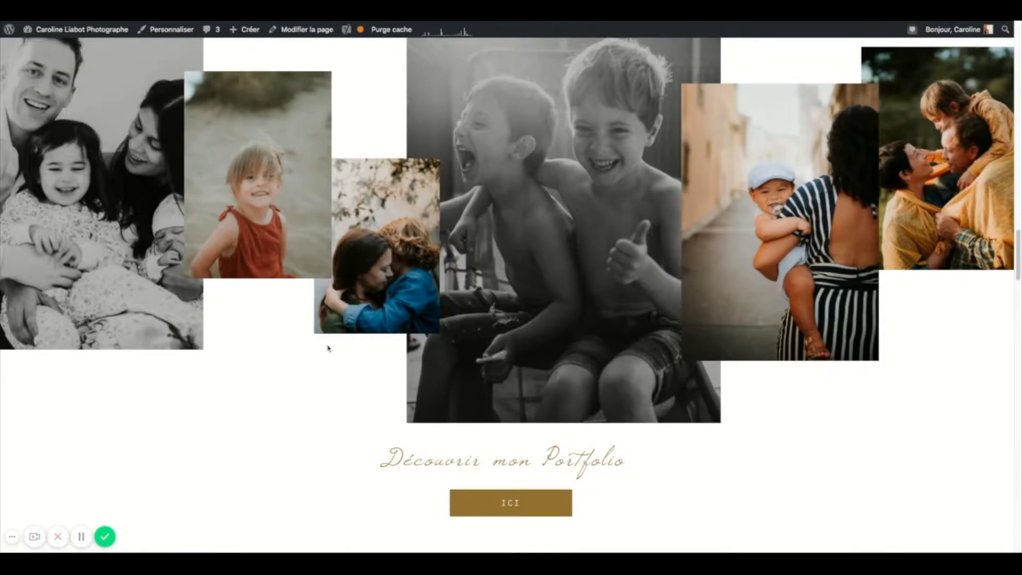
Examine how the portfolio link block is placed between the testimonials and the Les Offres section on the family page
scroll(350, 424, up, 1)
scroll(705, 372, down, 14)
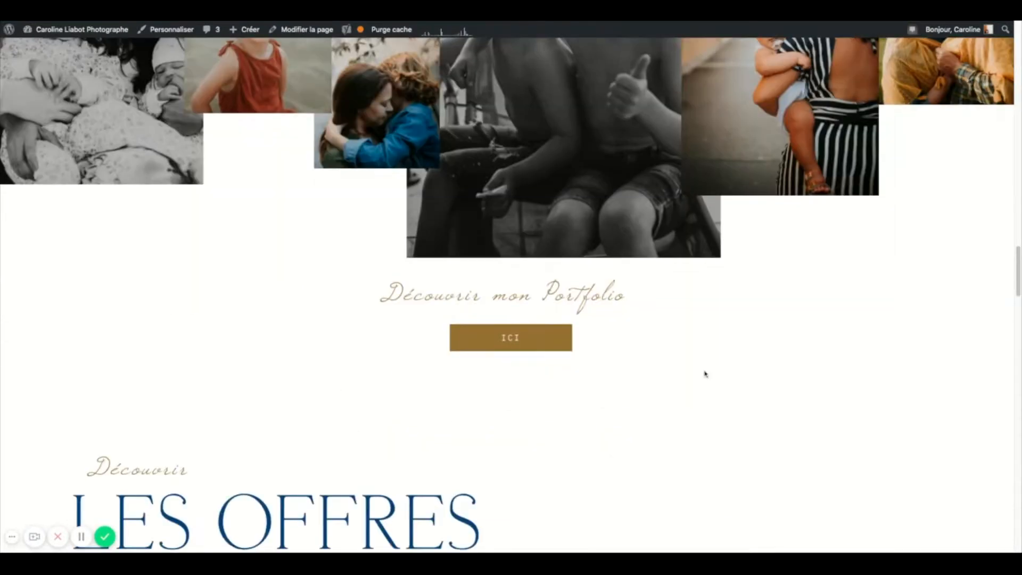
scroll(705, 372, down, 5)
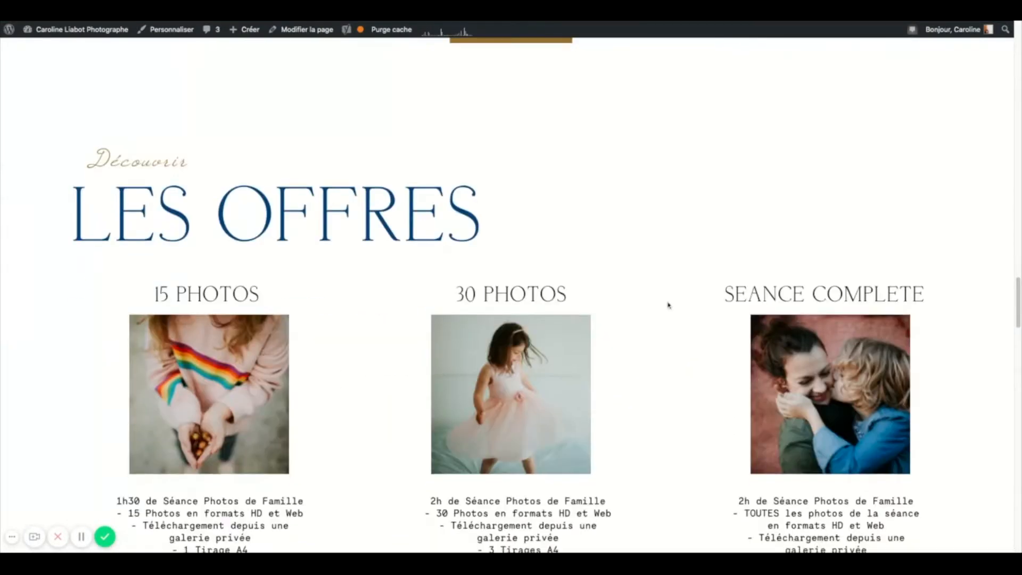
scroll(669, 304, down, 20)
scroll(669, 303, down, 10)
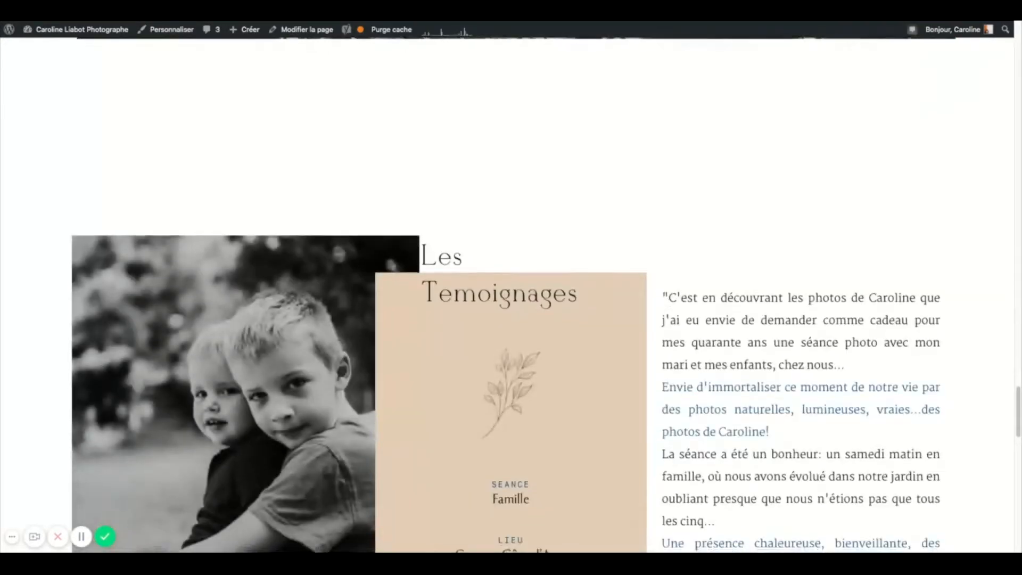
scroll(669, 304, down, 13)
scroll(669, 304, up, 15)
scroll(511, 292, up, 20)
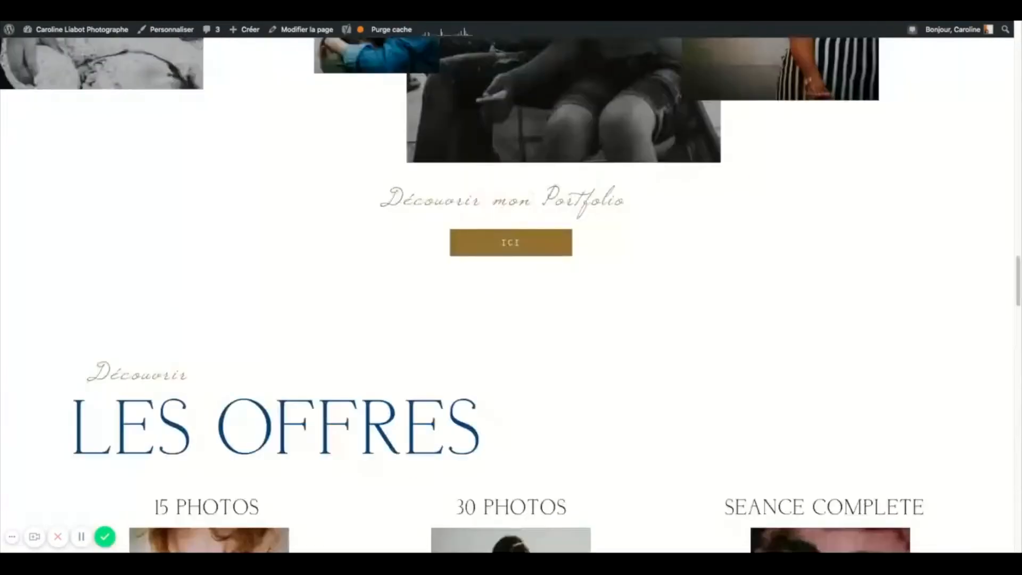
scroll(512, 293, up, 2)
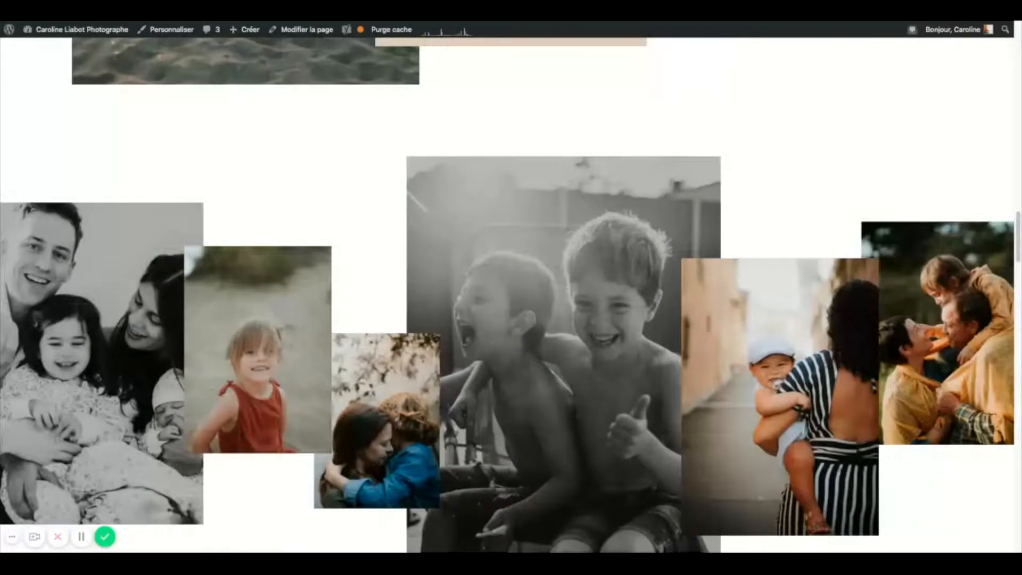
scroll(511, 293, down, 3)
scroll(511, 293, up, 1)
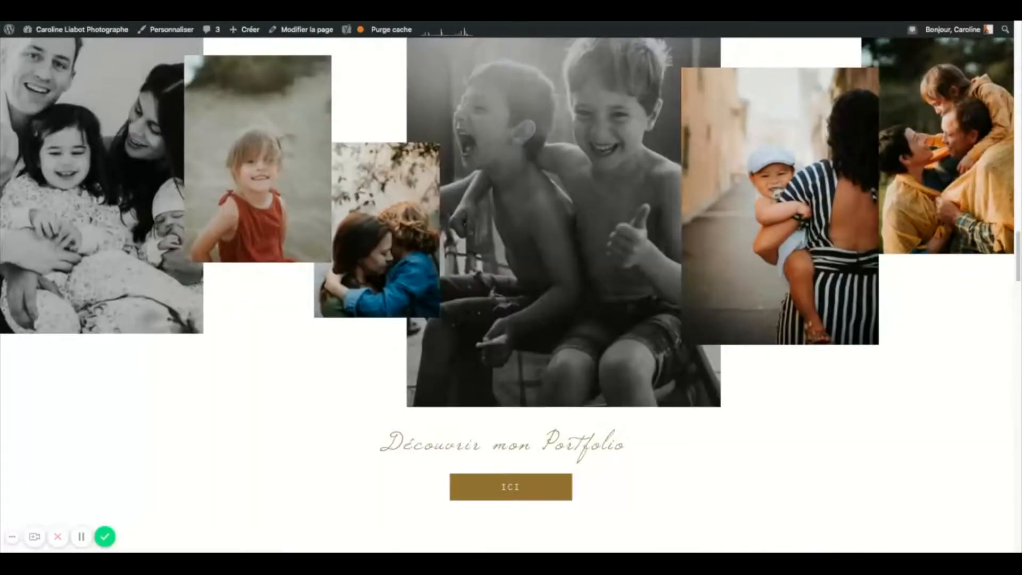
scroll(511, 293, up, 2)
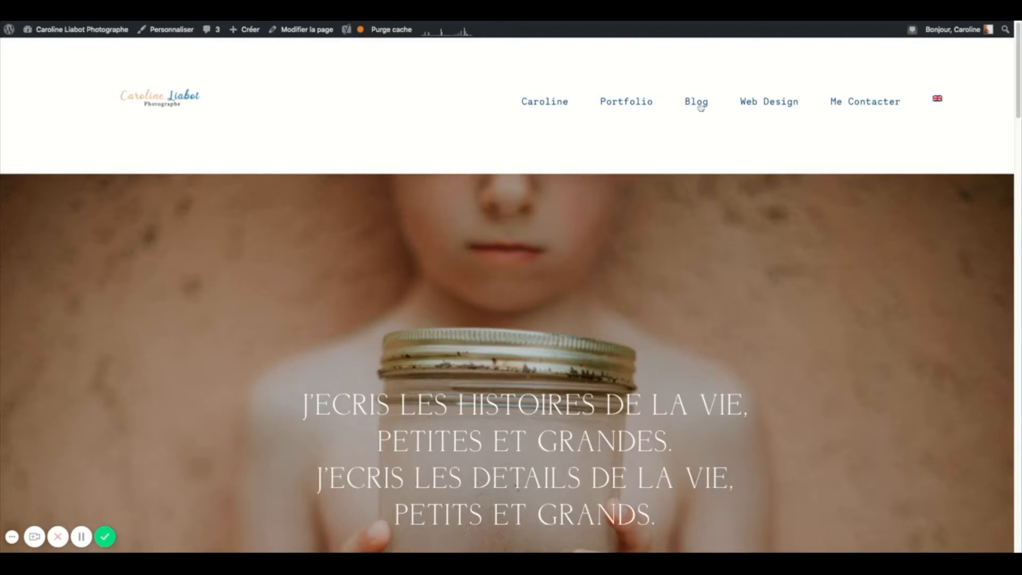
Look through the website's Blog page from its cover image down to the article listings
scroll(700, 110, down, 1)
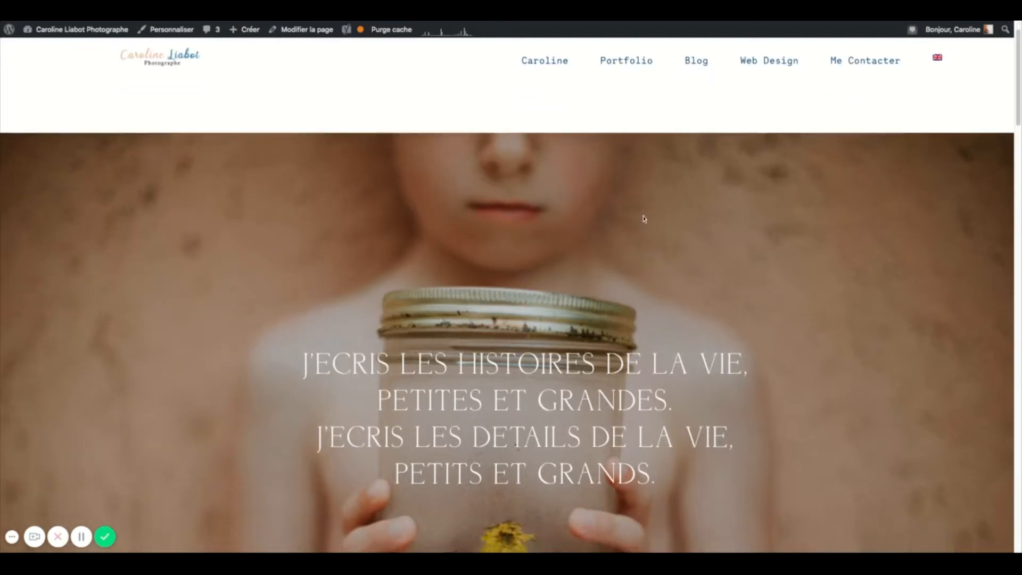
scroll(644, 219, down, 5)
scroll(643, 216, down, 15)
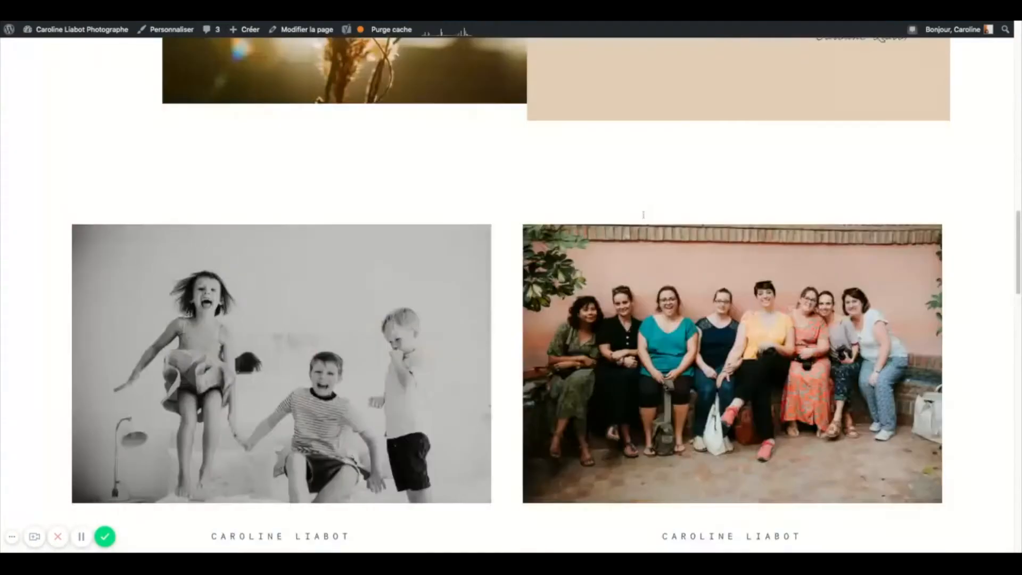
scroll(209, 383, down, 3)
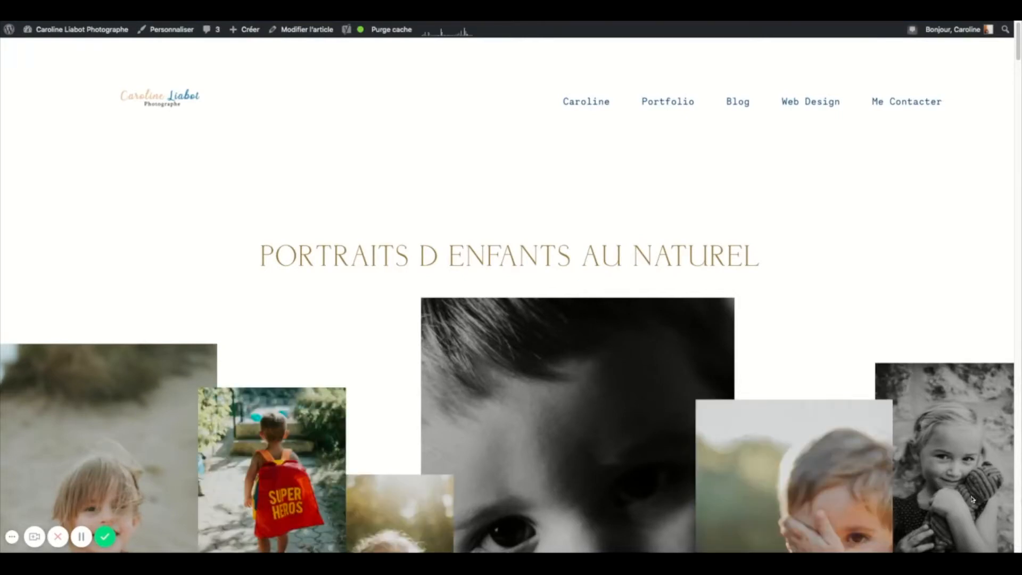
Examine the "Portraits d enfants au naturel" blog article, comparing its title and overlapping-photo header with the text and images below
scroll(973, 499, down, 3)
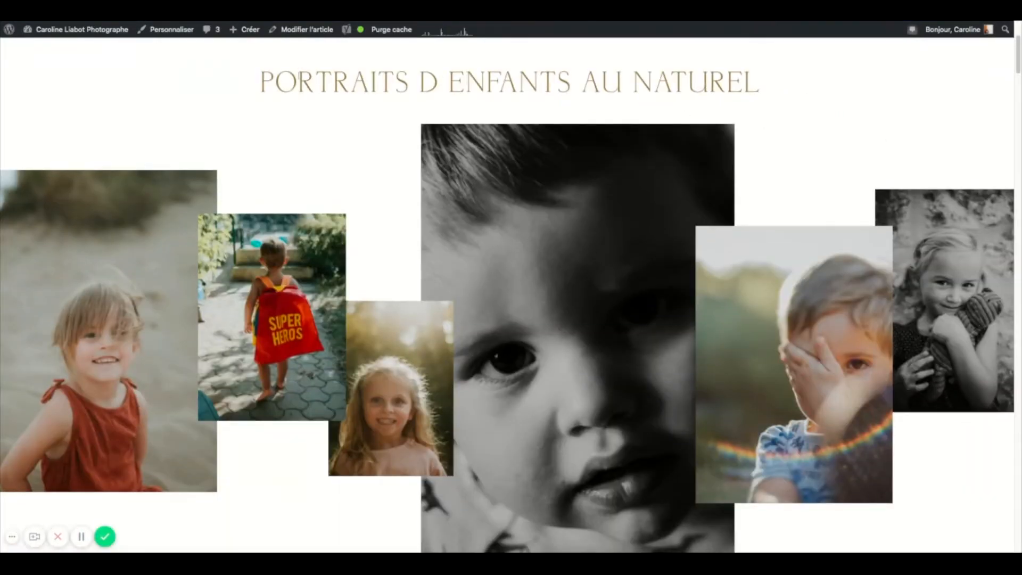
triple_click(249, 86)
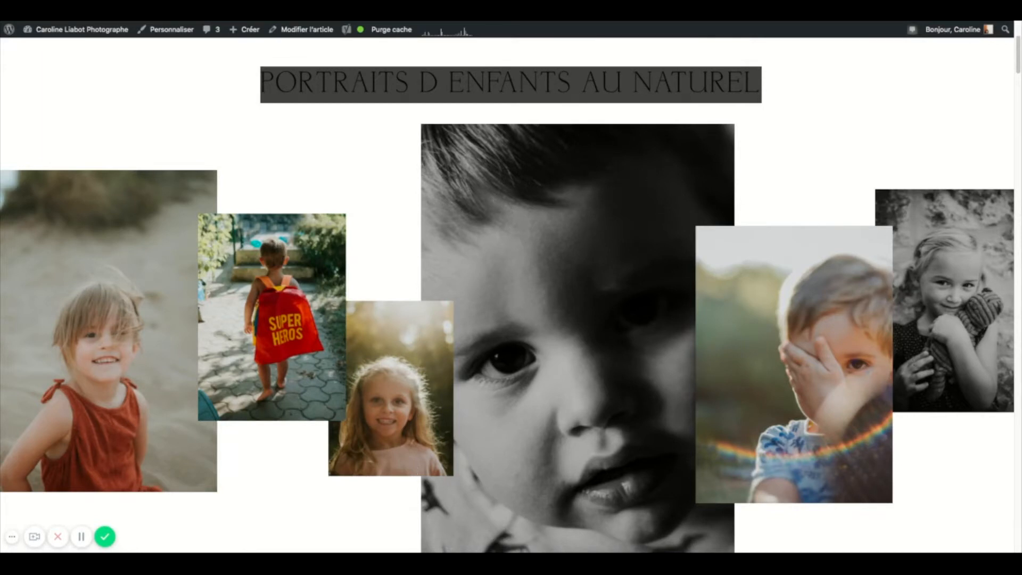
scroll(511, 296, down, 7)
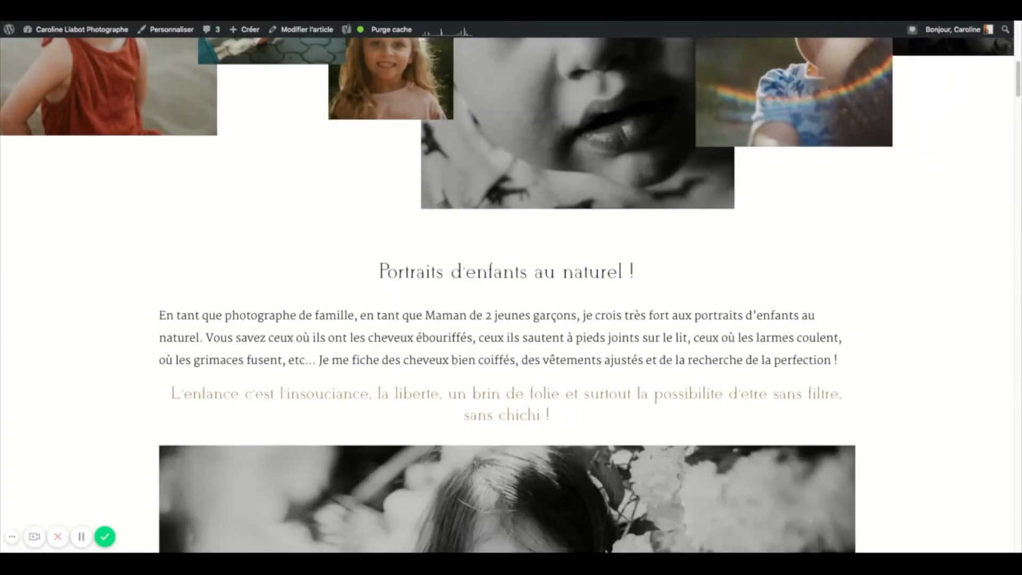
scroll(413, 458, down, 20)
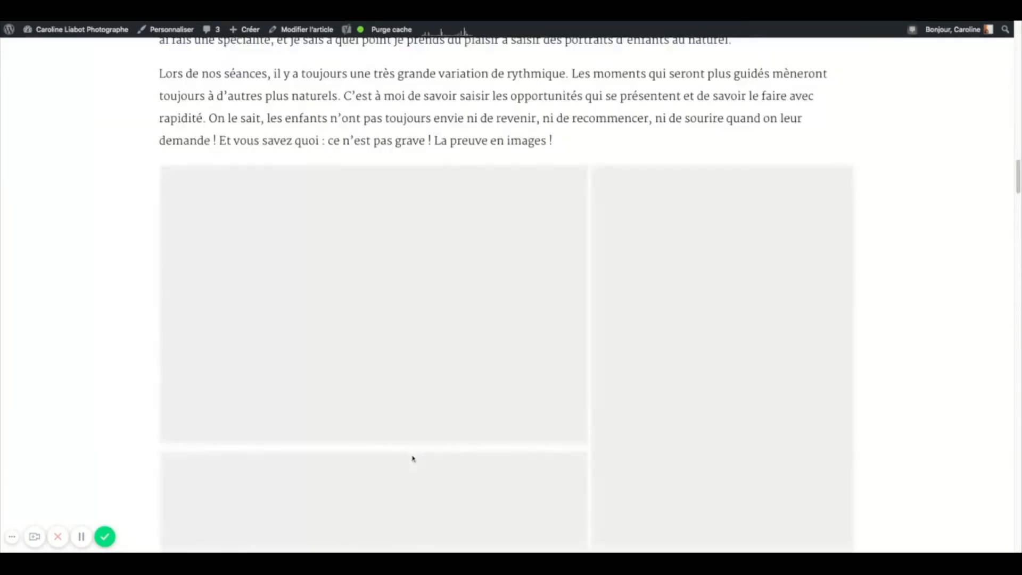
scroll(413, 458, up, 20)
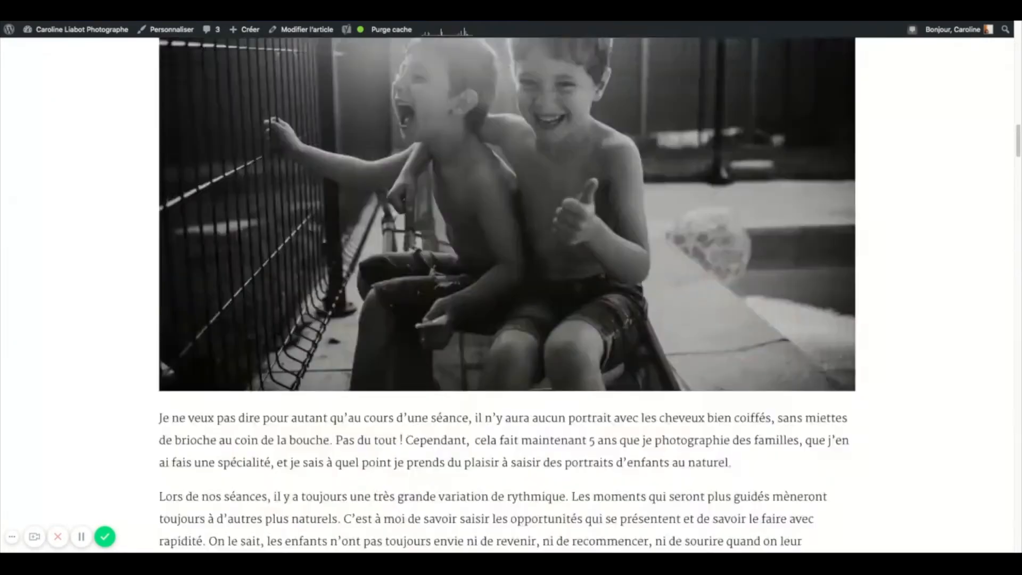
scroll(413, 458, up, 15)
scroll(413, 458, down, 8)
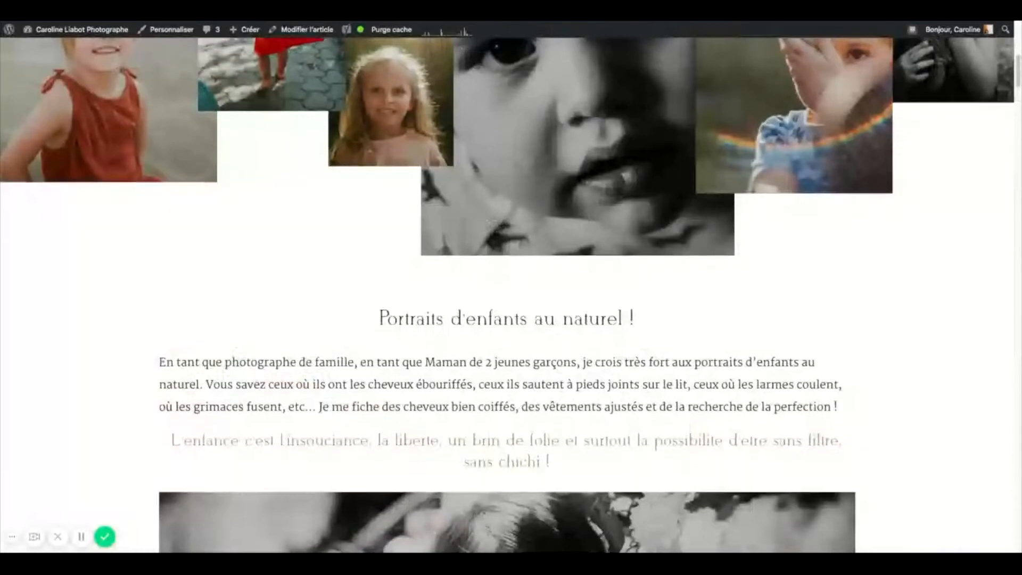
scroll(413, 458, up, 3)
scroll(413, 458, up, 1)
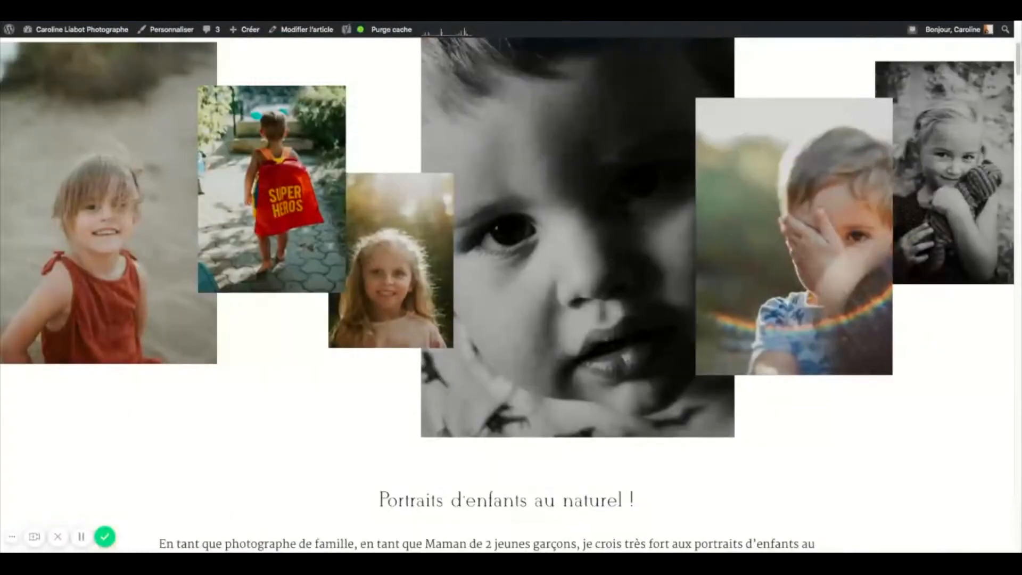
scroll(414, 458, up, 3)
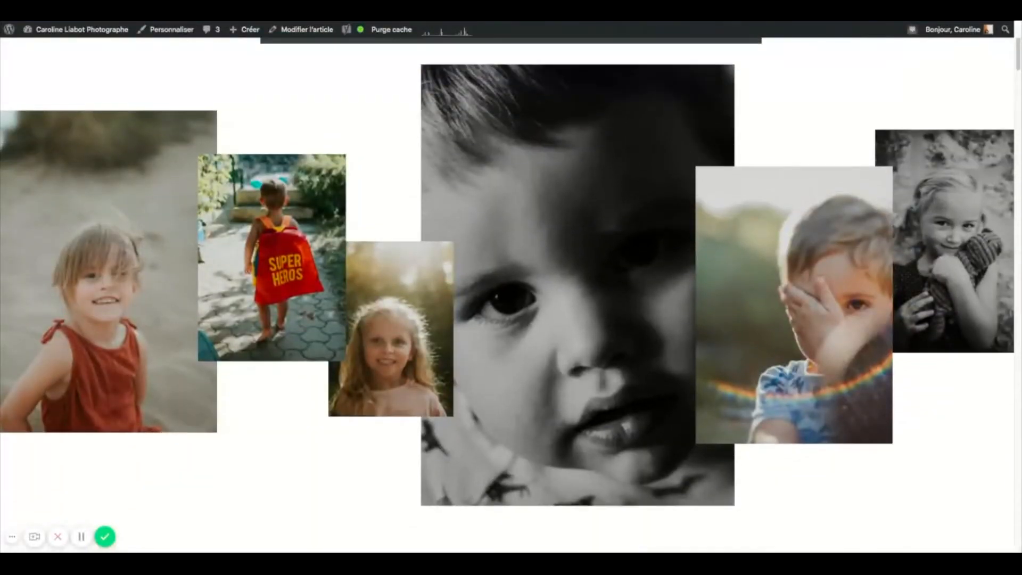